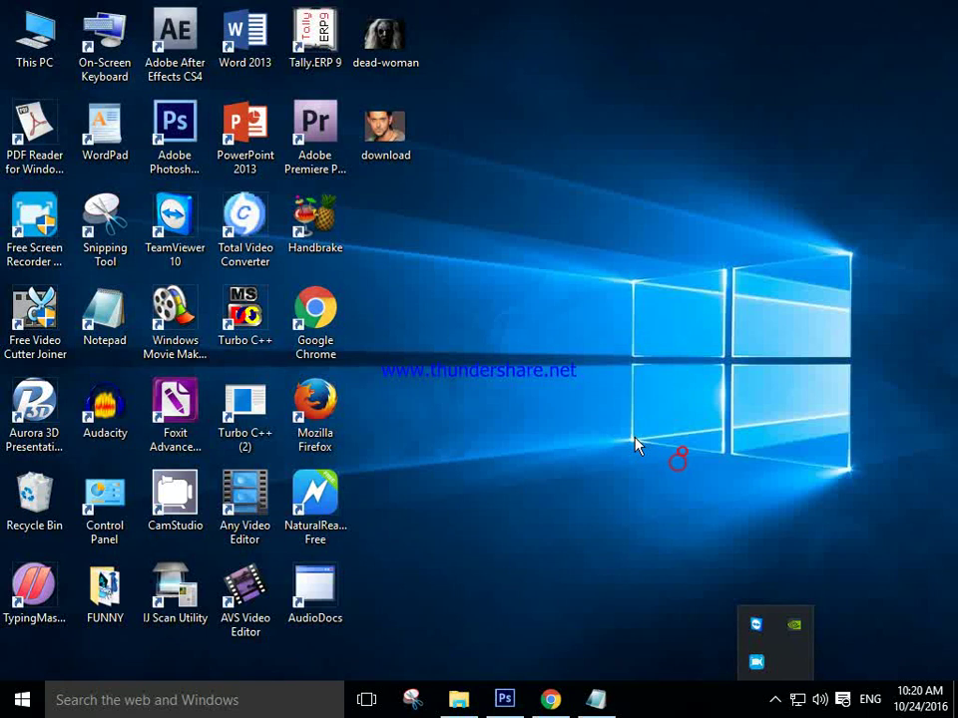
# - Restore the Notepad tutorial notes, move the window, and highlight the opening lines
pyautogui.click(635, 441)
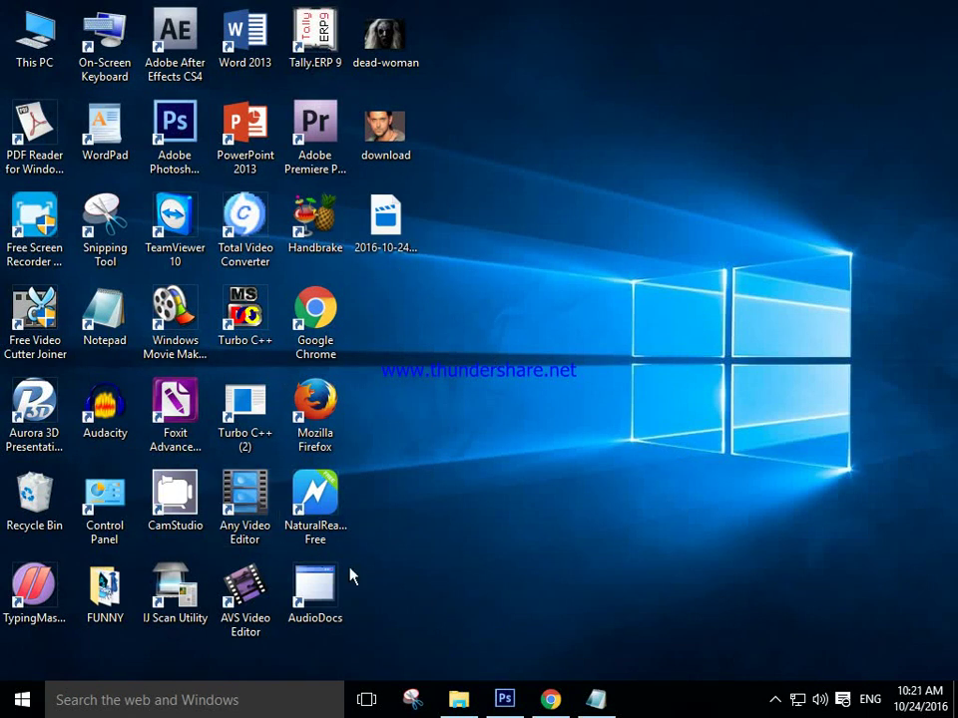
pyautogui.click(595, 698)
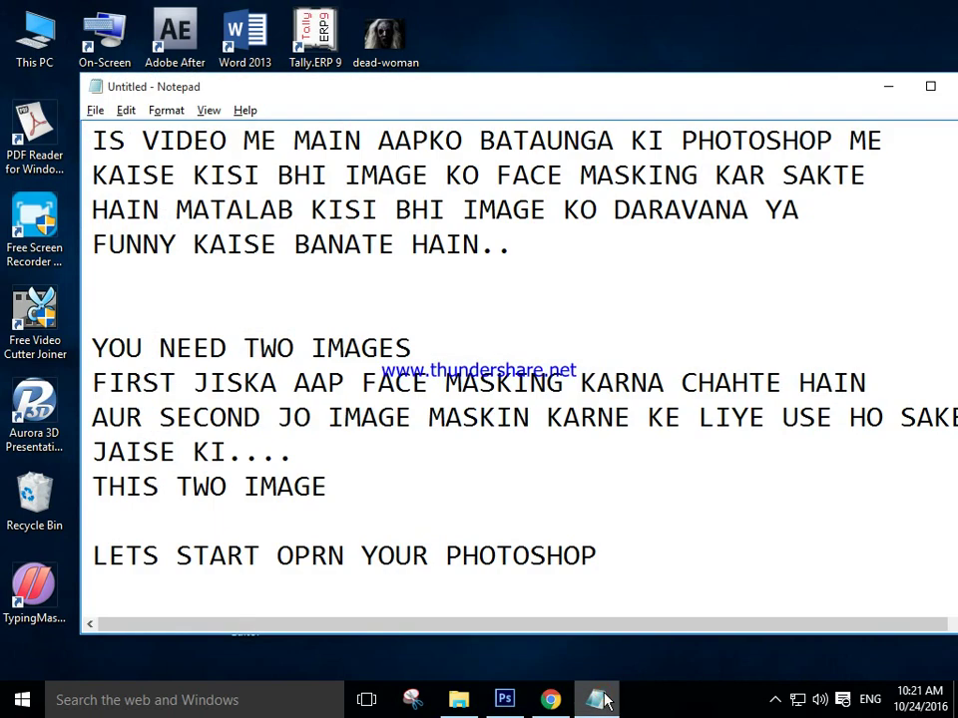
pyautogui.moveTo(563, 94); pyautogui.dragTo(510, 85)
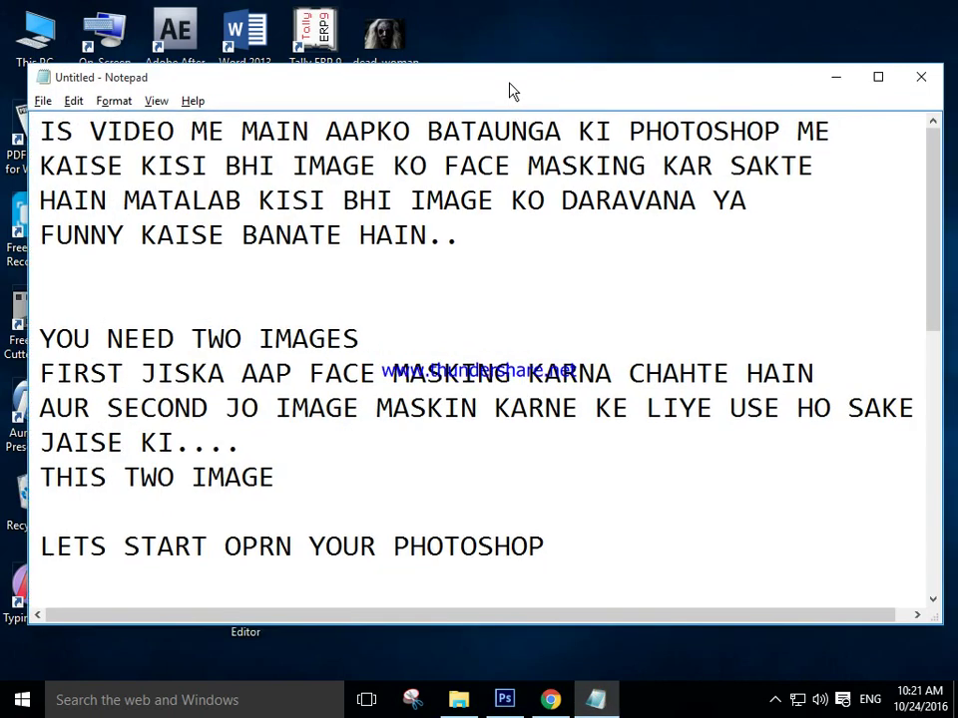
pyautogui.moveTo(49, 129)
pyautogui.mouseDown()
pyautogui.moveTo(483, 135)
pyautogui.moveTo(567, 167)
pyautogui.moveTo(628, 132)
pyautogui.moveTo(779, 145)
pyautogui.moveTo(834, 135)
pyautogui.mouseUp()
pyautogui.moveTo(42, 168)
pyautogui.mouseDown()
pyautogui.moveTo(404, 171)
pyautogui.moveTo(470, 199)
pyautogui.moveTo(543, 166)
pyautogui.moveTo(641, 196)
pyautogui.moveTo(688, 166)
pyautogui.moveTo(782, 165)
pyautogui.moveTo(862, 191)
pyautogui.mouseUp()
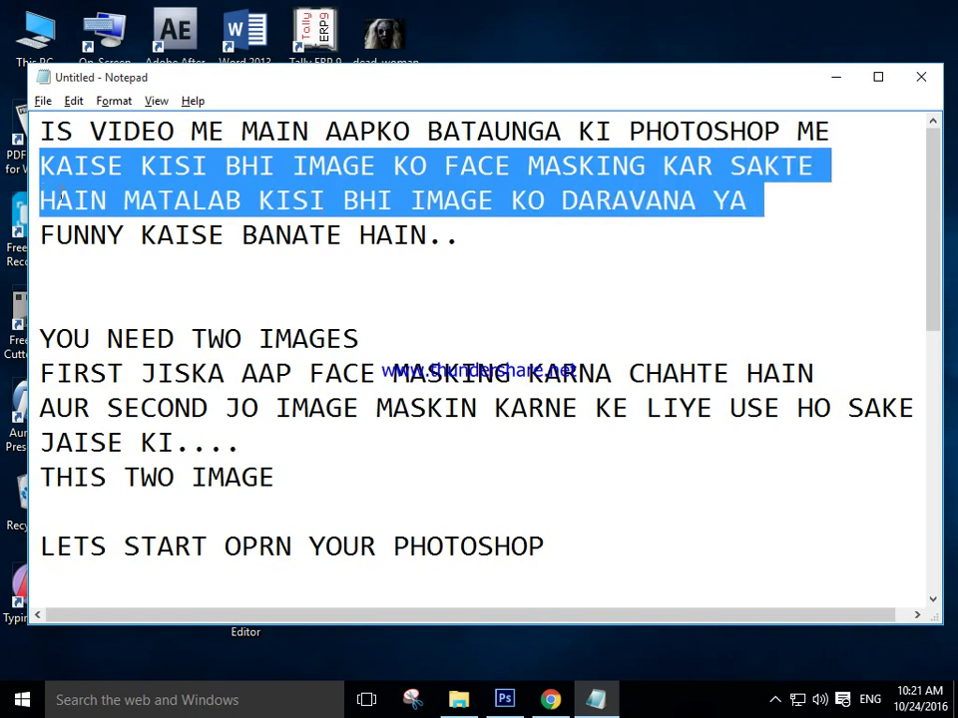
pyautogui.moveTo(42, 198)
pyautogui.mouseDown()
pyautogui.moveTo(277, 199)
pyautogui.moveTo(369, 235)
pyautogui.moveTo(563, 203)
pyautogui.moveTo(742, 215)
pyautogui.mouseUp()
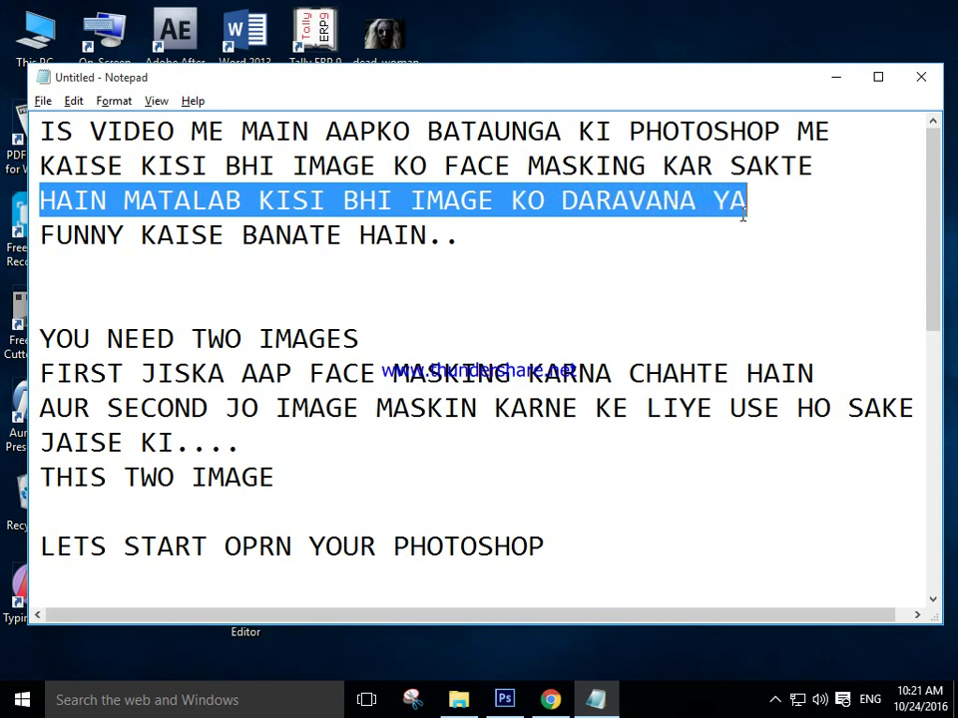
# - Highlight the note lines explaining that two images are needed
pyautogui.moveTo(40, 235)
pyautogui.mouseDown()
pyautogui.moveTo(122, 252)
pyautogui.moveTo(300, 252)
pyautogui.moveTo(397, 235)
pyautogui.moveTo(455, 271)
pyautogui.mouseUp()
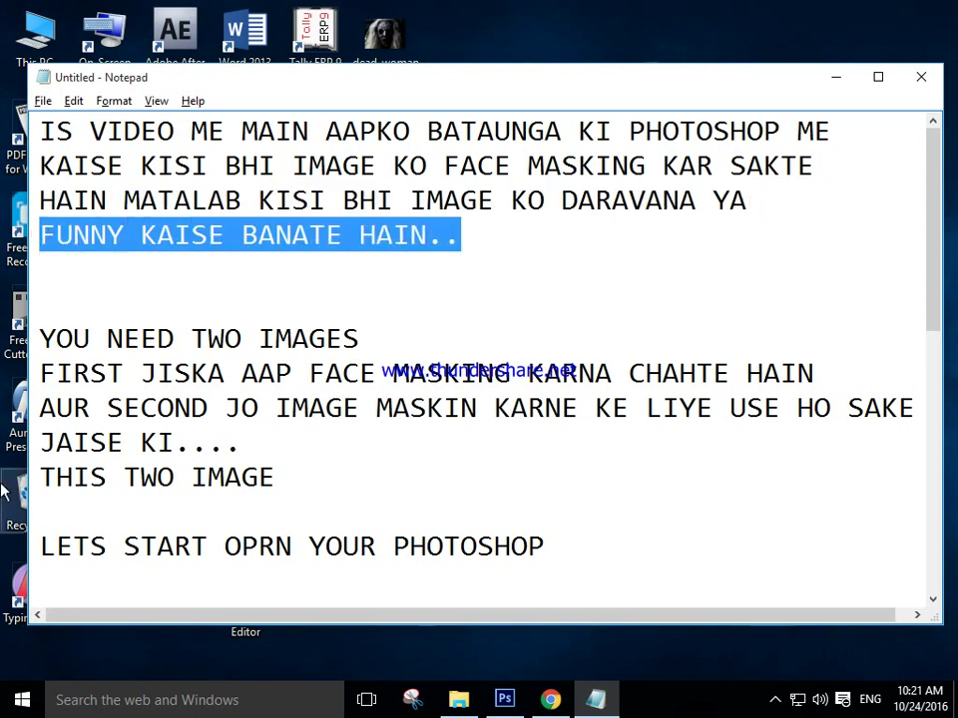
pyautogui.moveTo(34, 334); pyautogui.dragTo(359, 347)
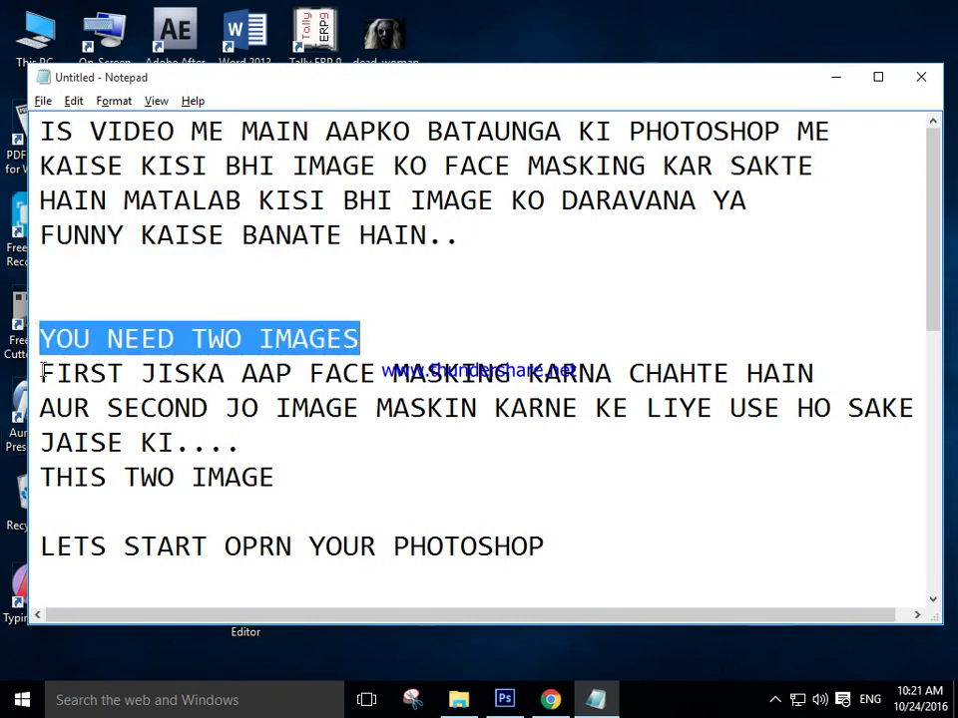
pyautogui.moveTo(32, 373)
pyautogui.mouseDown()
pyautogui.moveTo(465, 373)
pyautogui.moveTo(811, 387)
pyautogui.mouseUp()
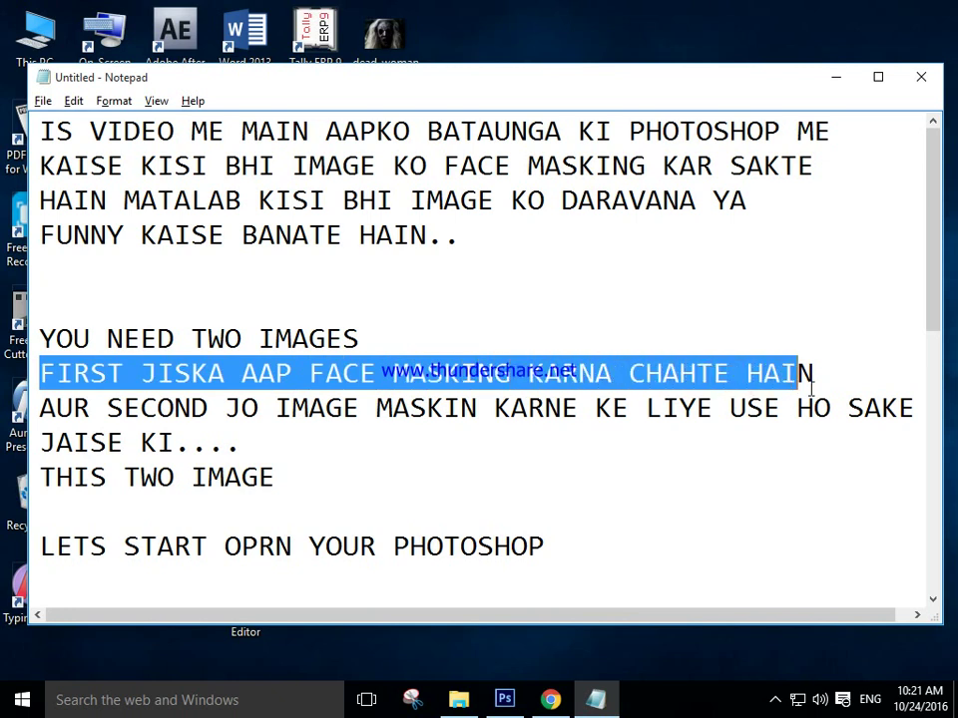
pyautogui.moveTo(40, 409)
pyautogui.mouseDown()
pyautogui.moveTo(430, 410)
pyautogui.moveTo(705, 434)
pyautogui.moveTo(814, 402)
pyautogui.moveTo(921, 415)
pyautogui.mouseUp()
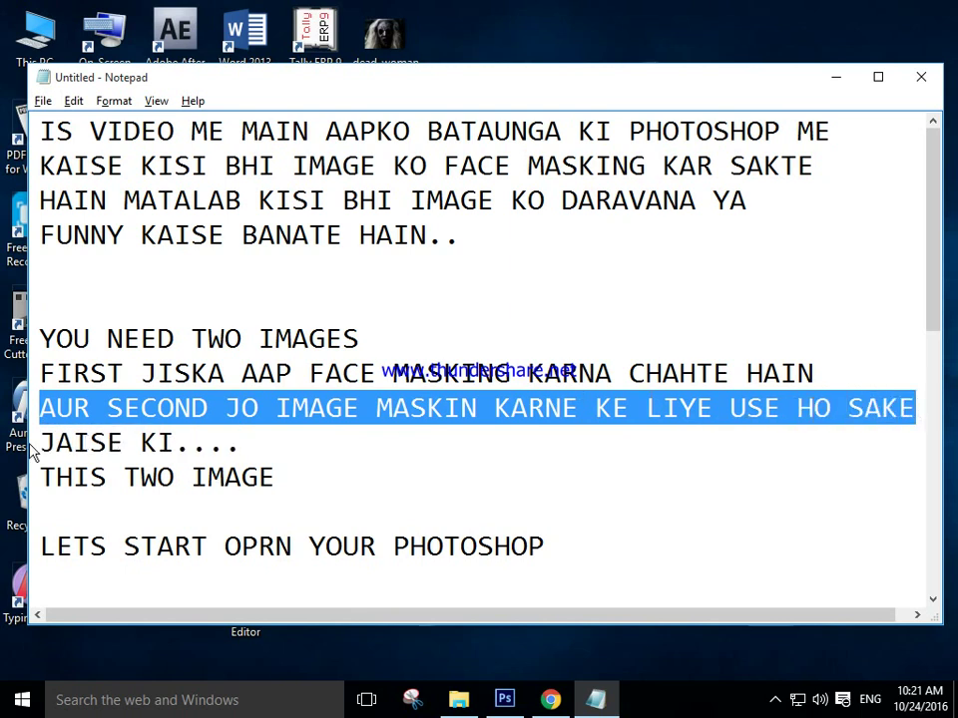
pyautogui.moveTo(40, 444); pyautogui.dragTo(257, 454)
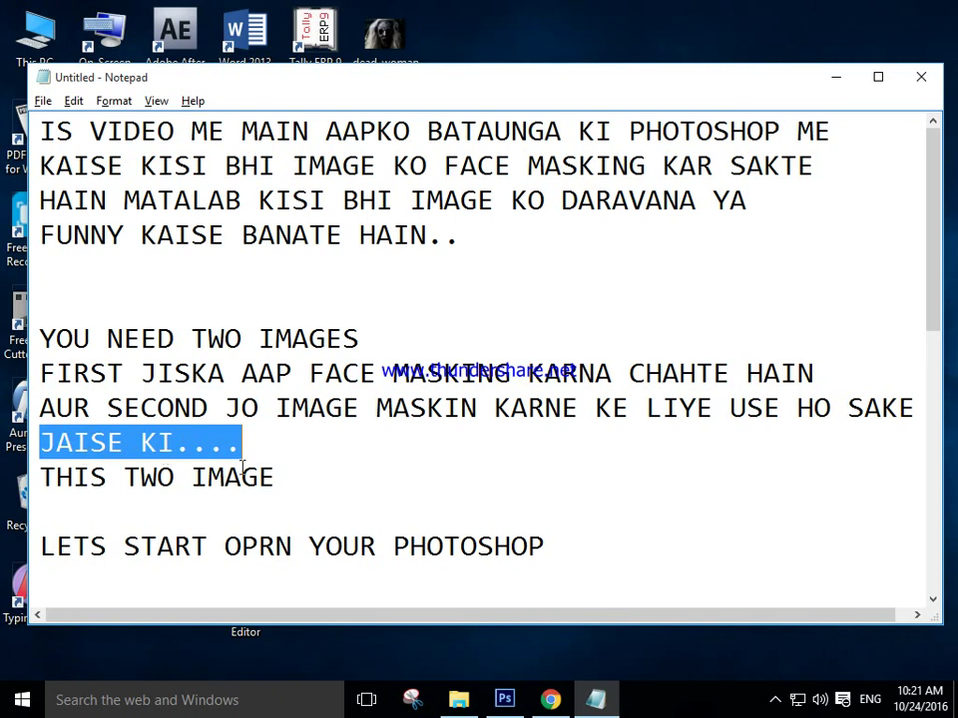
pyautogui.click(248, 453)
# - Preview the dead-woman and man's portrait images in the photo viewer, then close it
pyautogui.click(843, 86)
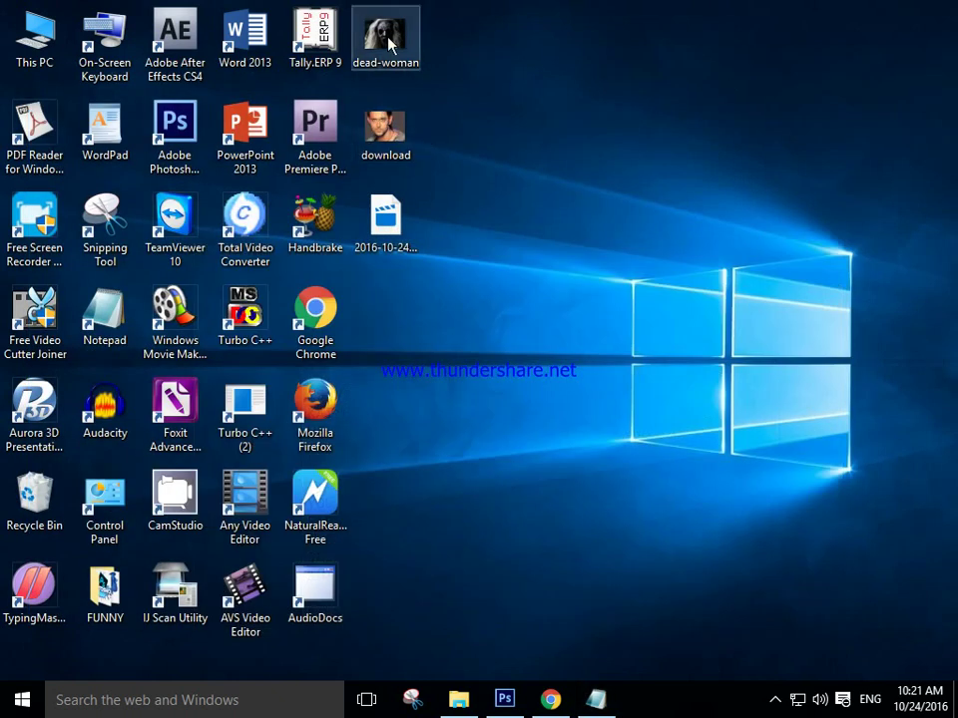
pyautogui.click(397, 139)
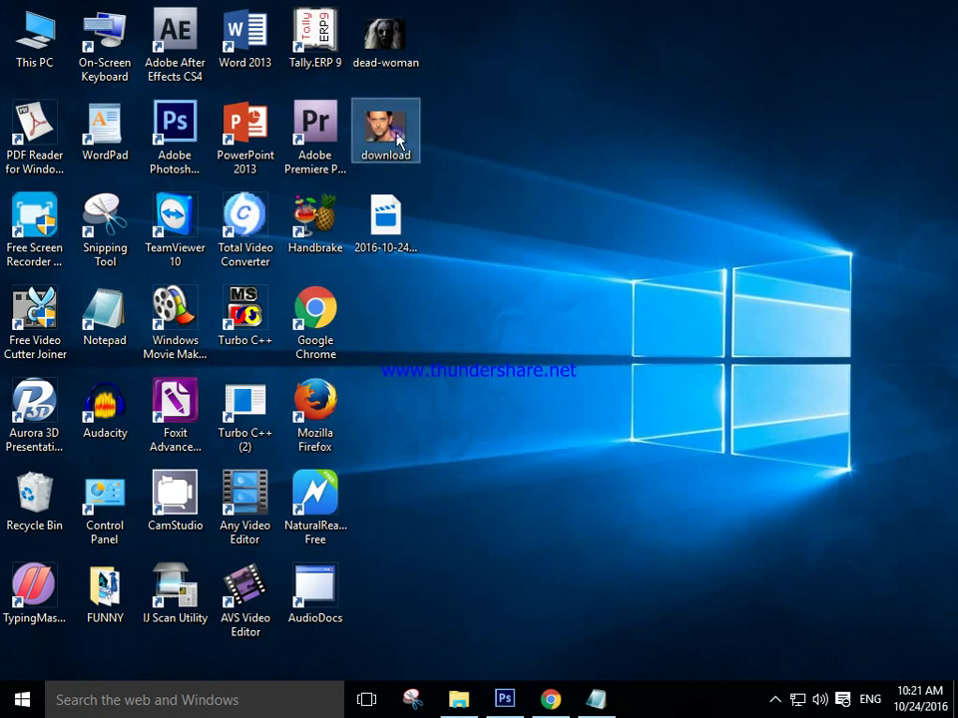
pyautogui.click(402, 68)
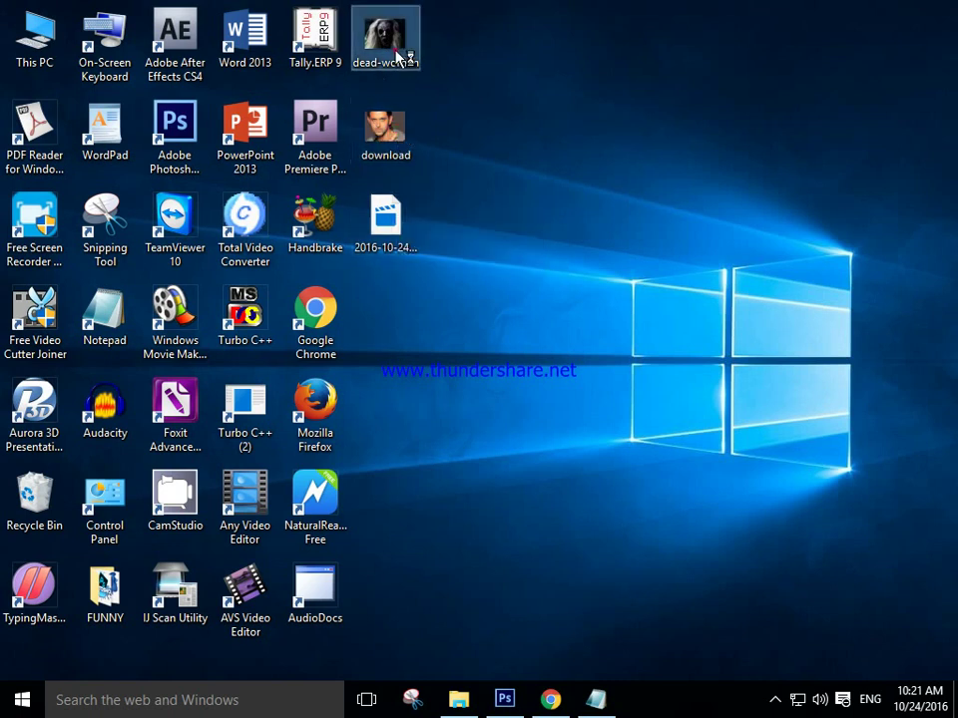
pyautogui.doubleClick(375, 134)
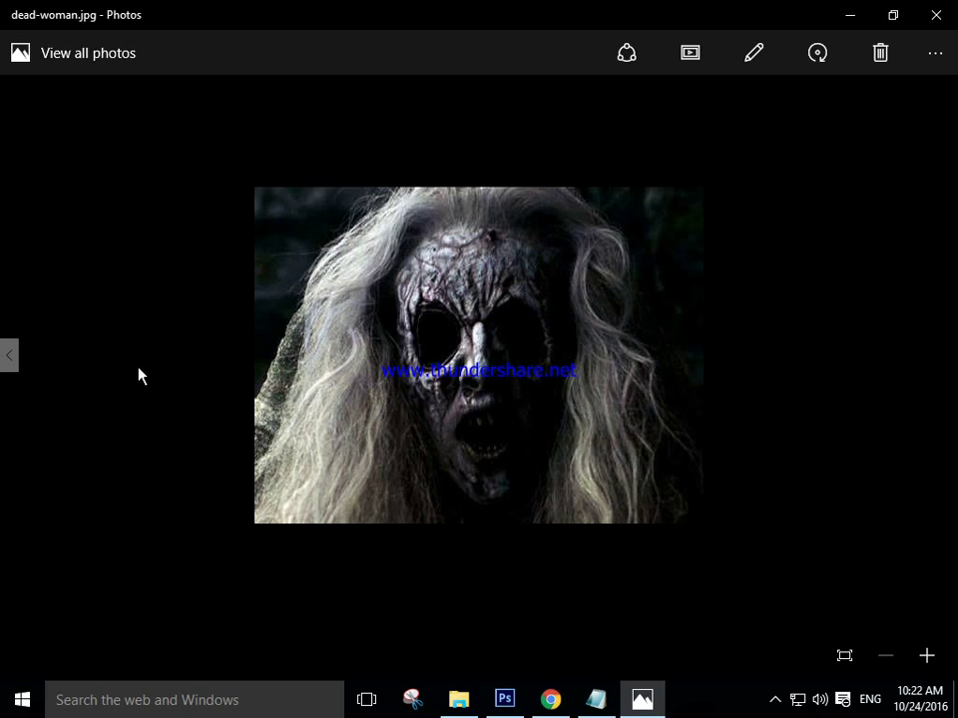
pyautogui.click(10, 355)
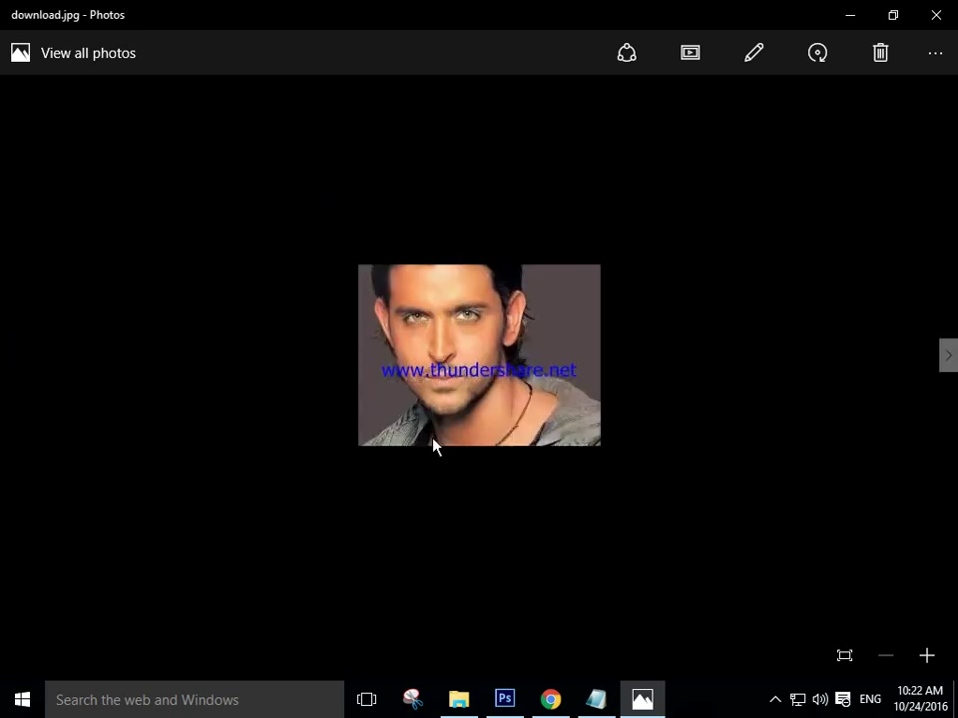
pyautogui.click(936, 15)
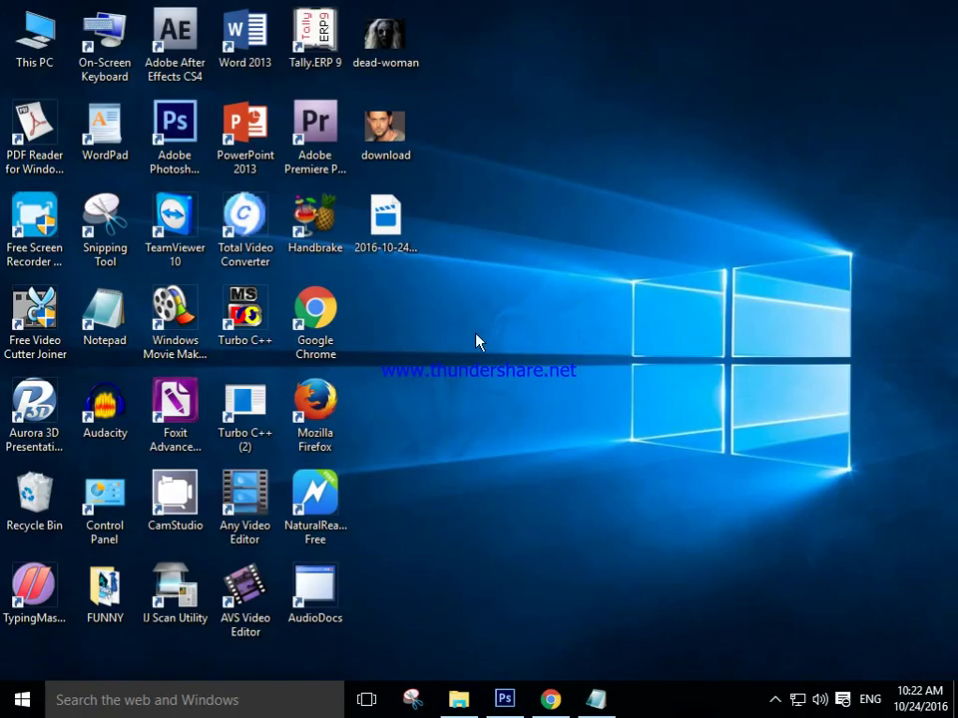
# - Highlight the 'THIS TWO IMAGE' and 'LETS START OPRN YOUR PHOTOSHOP' lines, then go to Photoshop
pyautogui.click(595, 699)
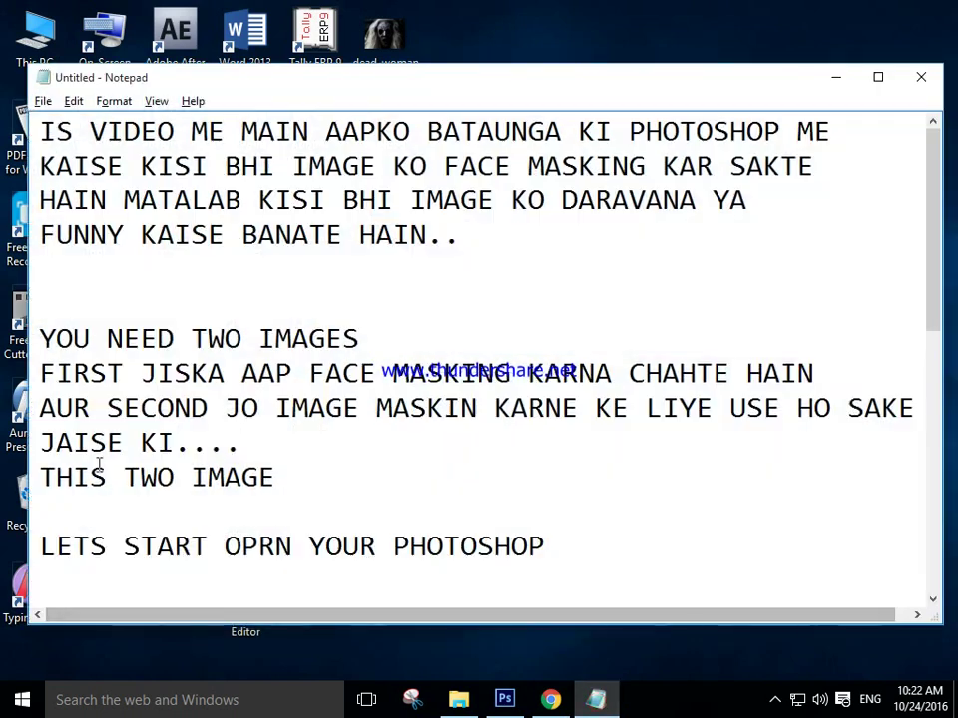
pyautogui.click(45, 479)
pyautogui.moveTo(45, 479); pyautogui.dragTo(278, 493)
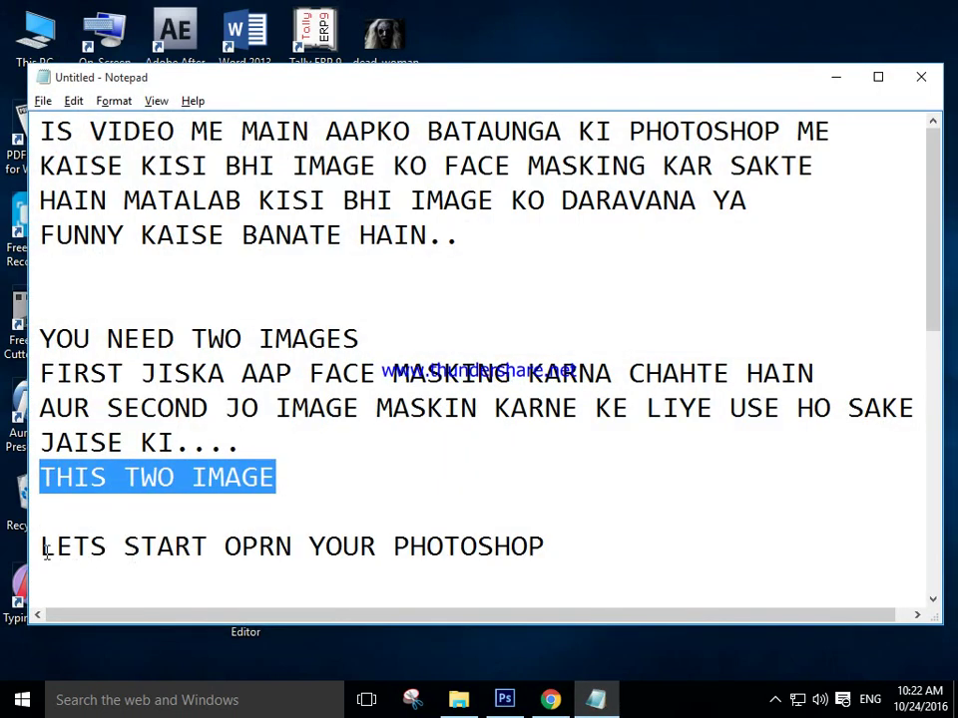
pyautogui.moveTo(42, 546); pyautogui.dragTo(571, 546)
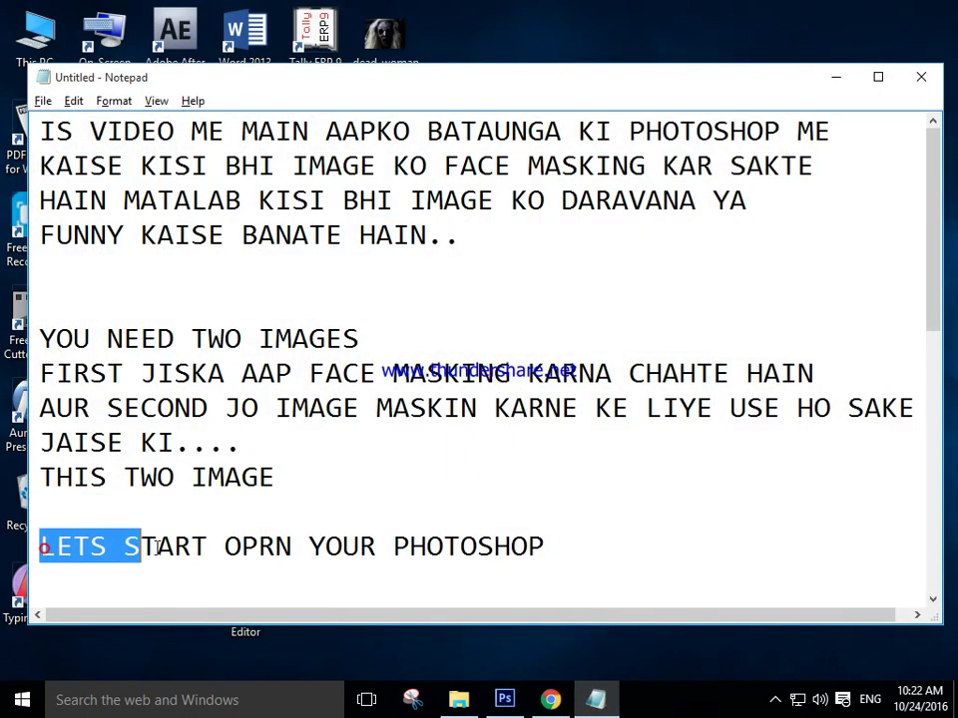
pyautogui.click(555, 548)
pyautogui.click(504, 699)
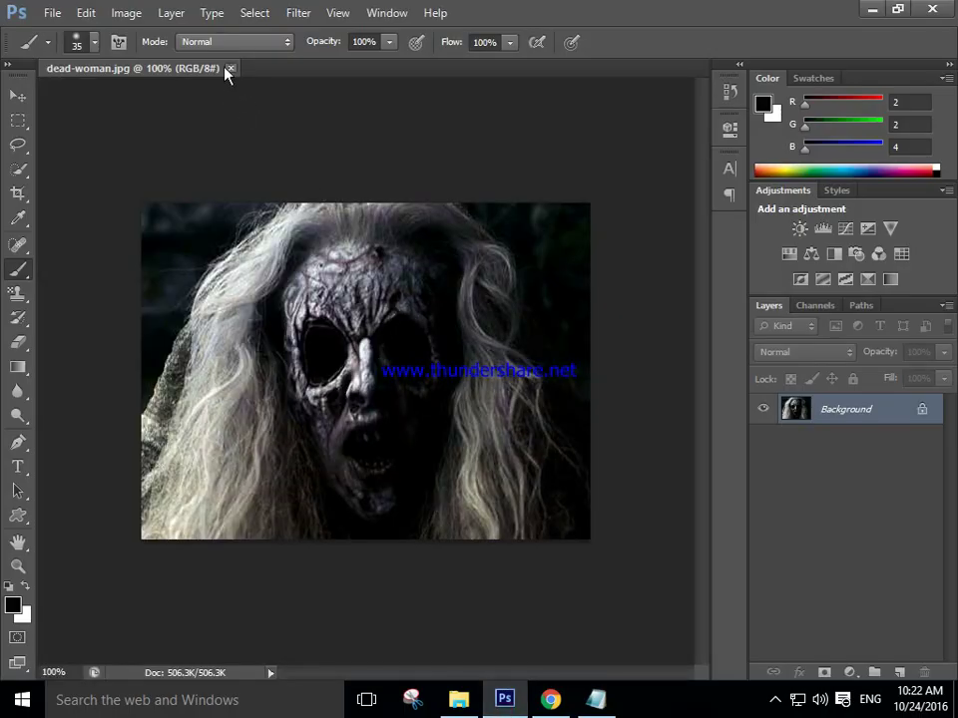
# - Close the dead-woman.jpg document and glance at the notes
pyautogui.click(230, 69)
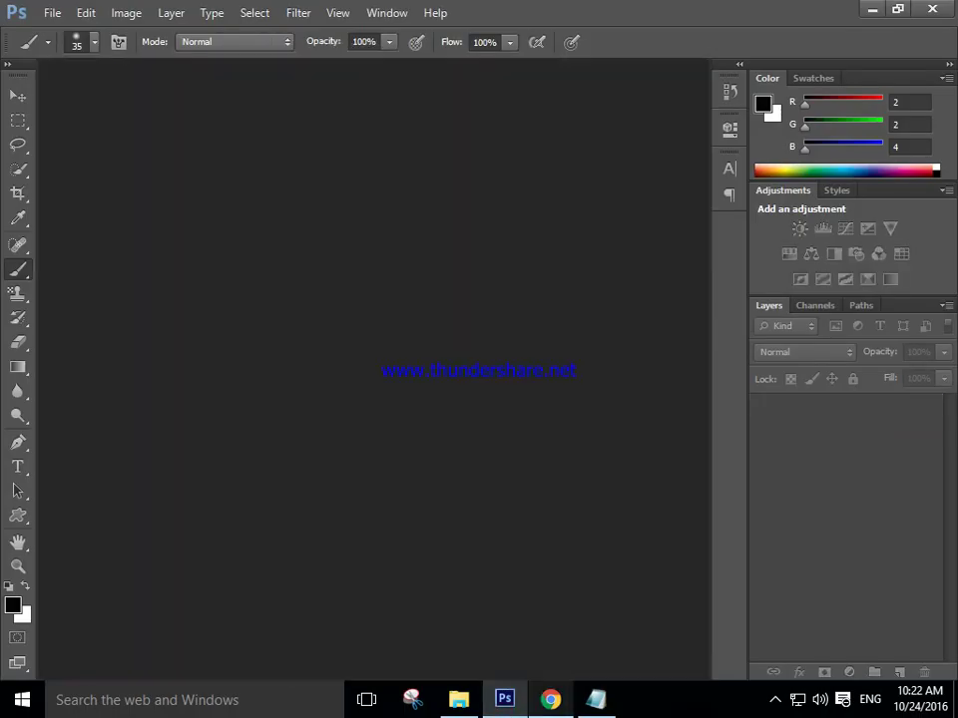
pyautogui.hotkey('alt', 'Tab')
pyautogui.scroll(-2, 285, 510)
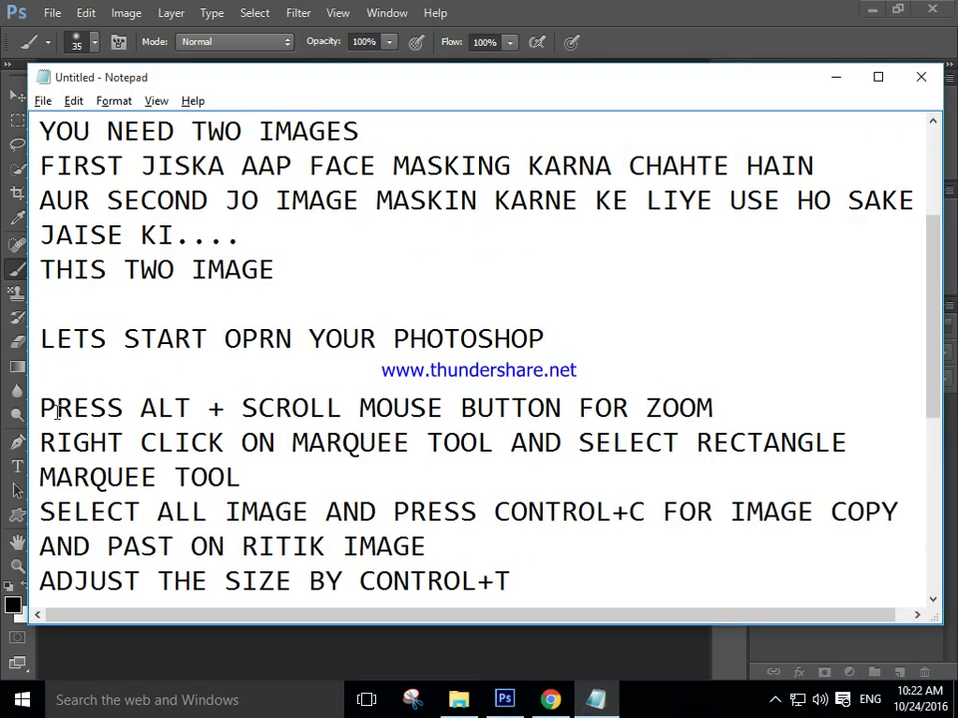
pyautogui.click(838, 78)
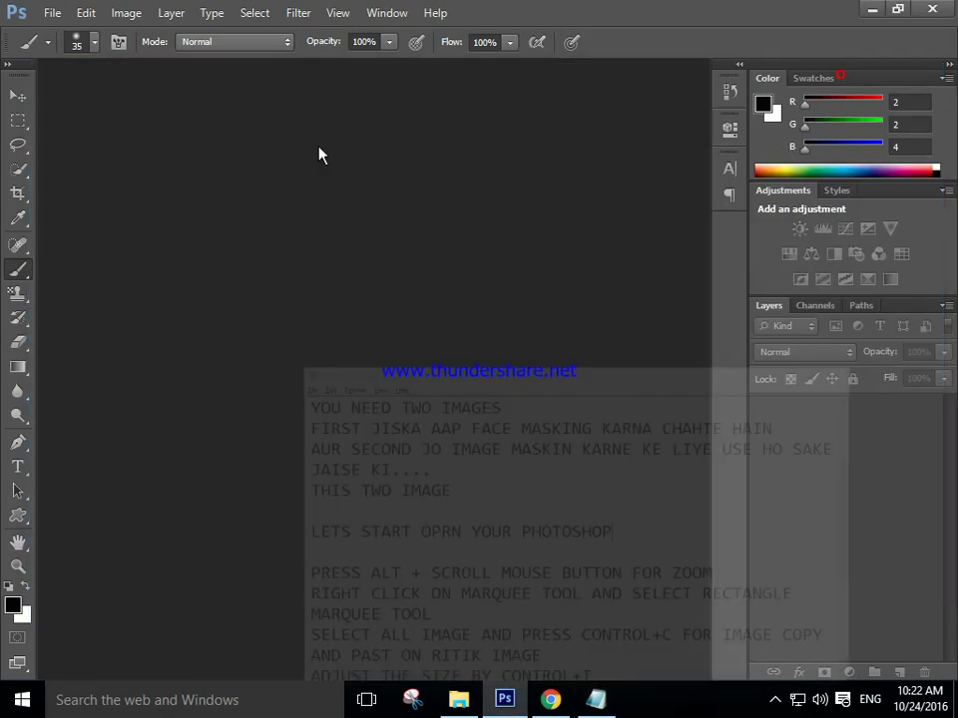
# - Open dead-woman.jpg and download.jpg together from the Desktop
pyautogui.click(61, 13)
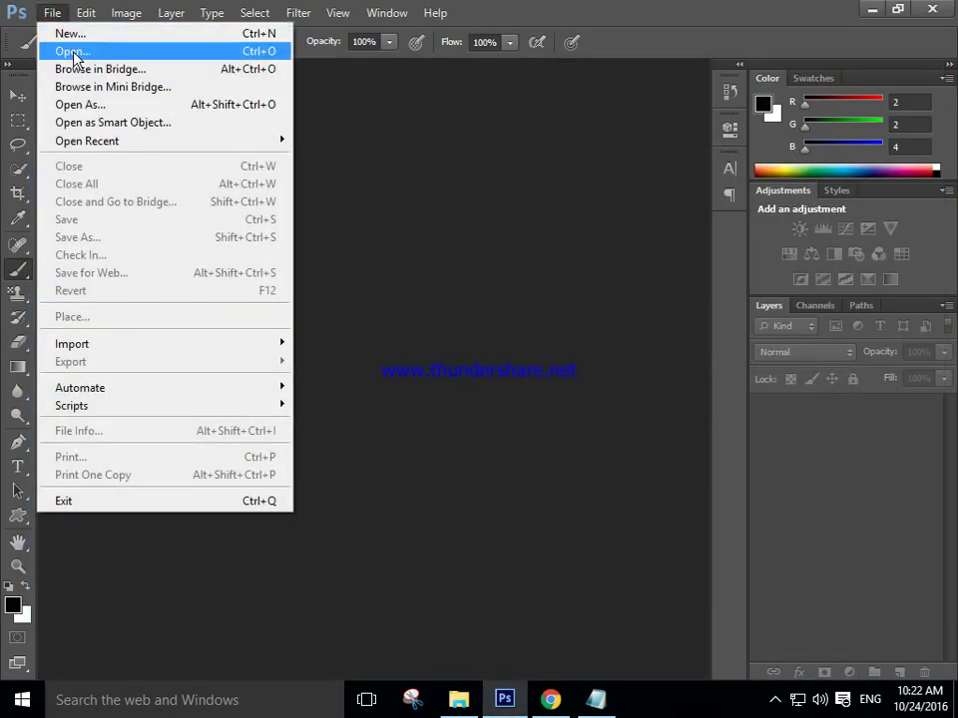
pyautogui.click(74, 51)
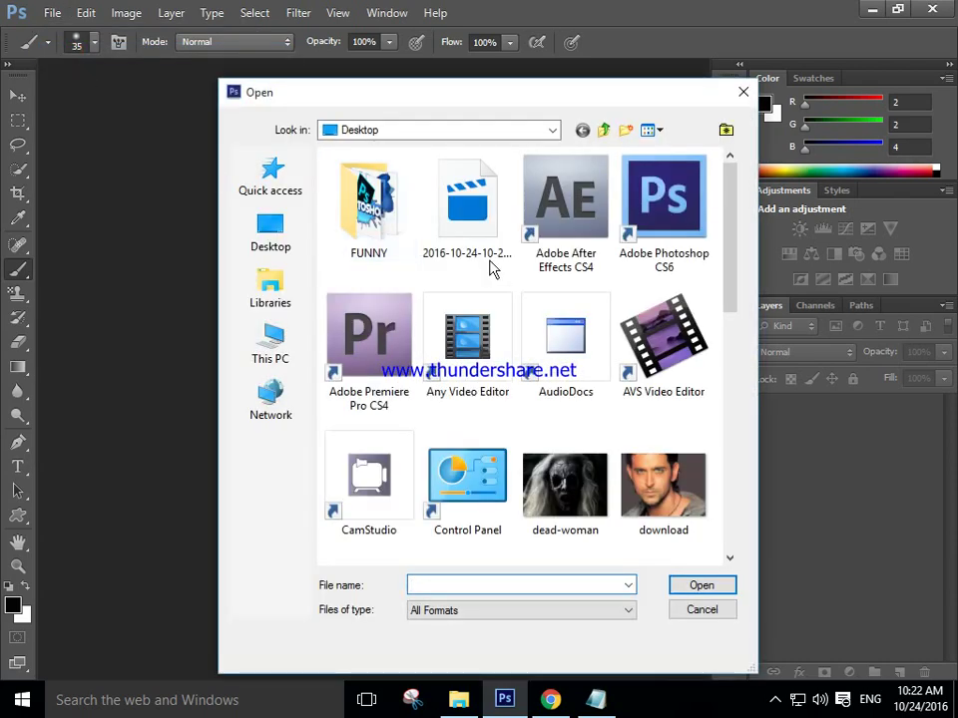
pyautogui.click(572, 502)
pyautogui.keyDown('ctrl'); pyautogui.click(669, 515); pyautogui.keyUp('ctrl')
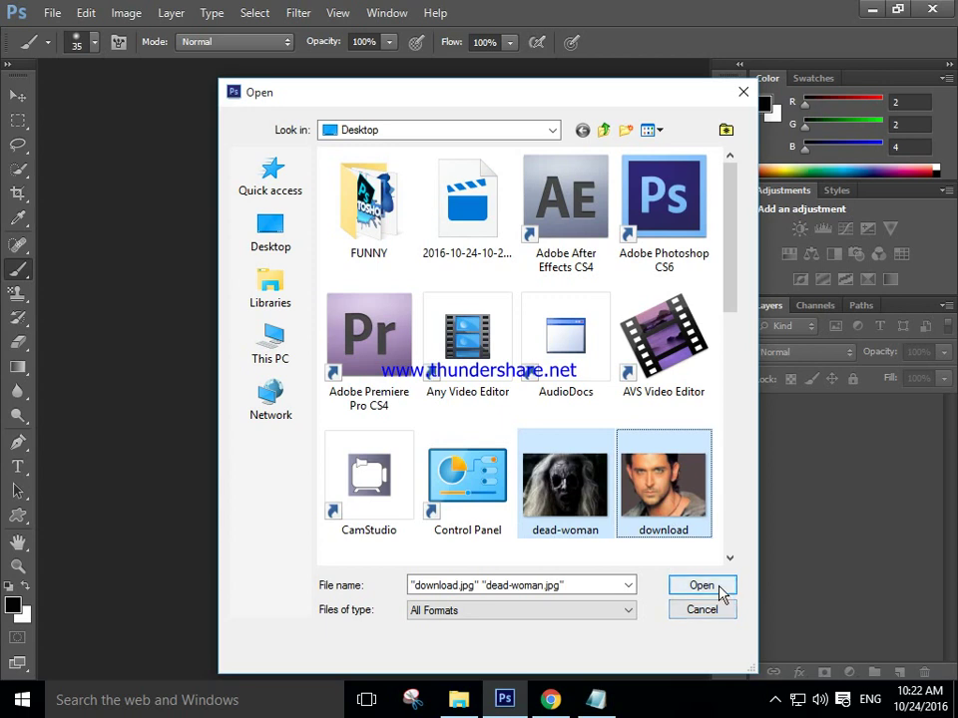
pyautogui.click(718, 588)
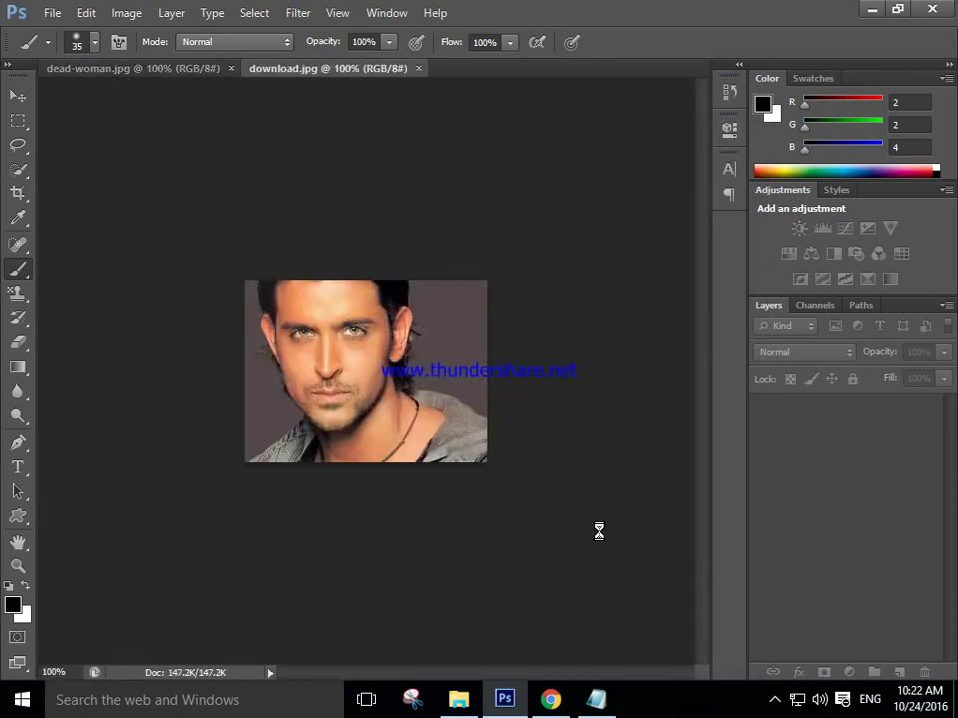
# - Read the zoom instruction, then zoom download.jpg in to 259%
pyautogui.hotkey('alt', 'Tab')
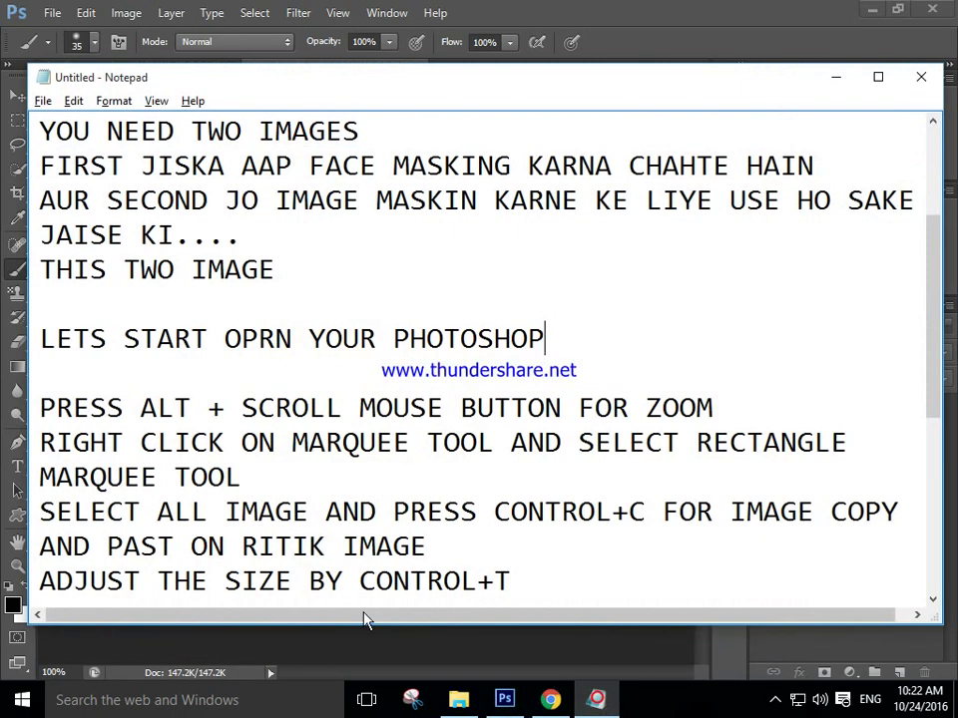
pyautogui.moveTo(38, 407); pyautogui.dragTo(716, 419)
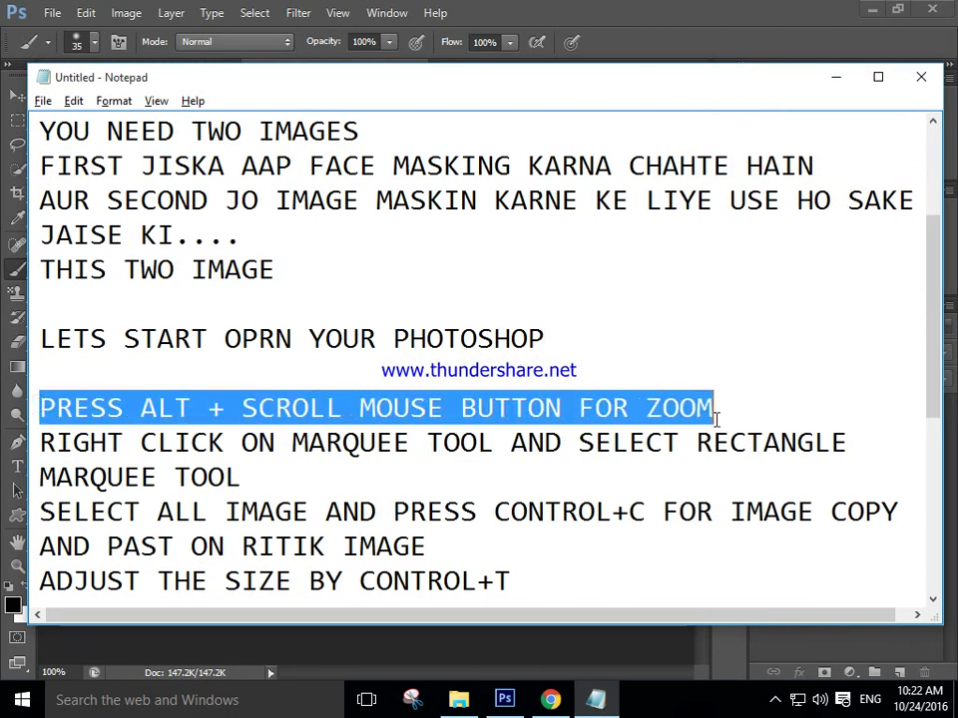
pyautogui.click(836, 77)
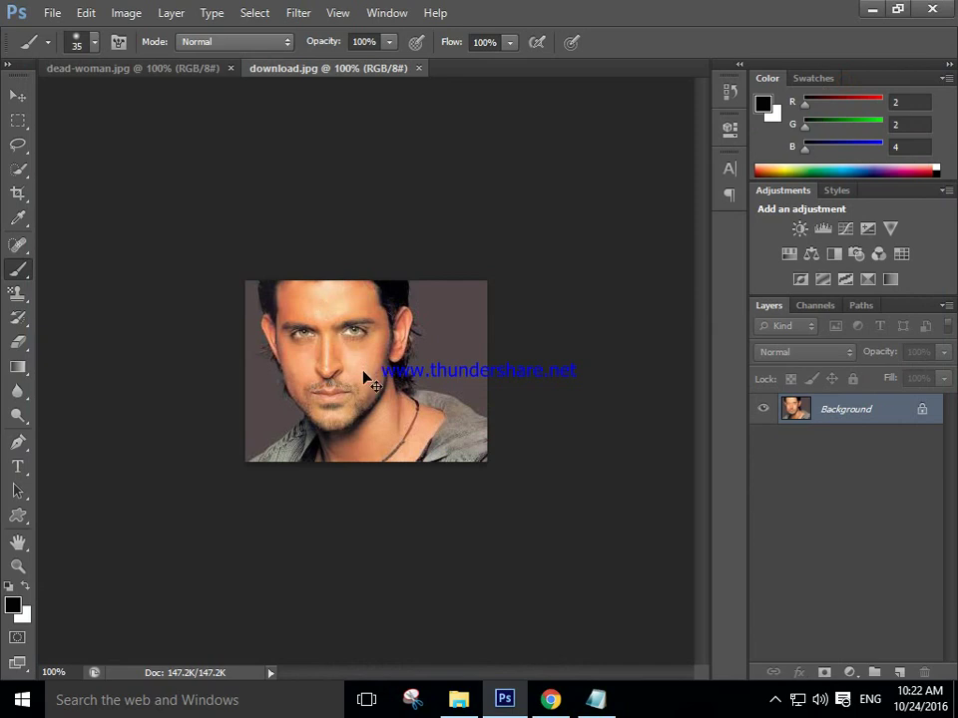
pyautogui.scroll(2, 363, 370)
pyautogui.scroll(2, 363, 370)
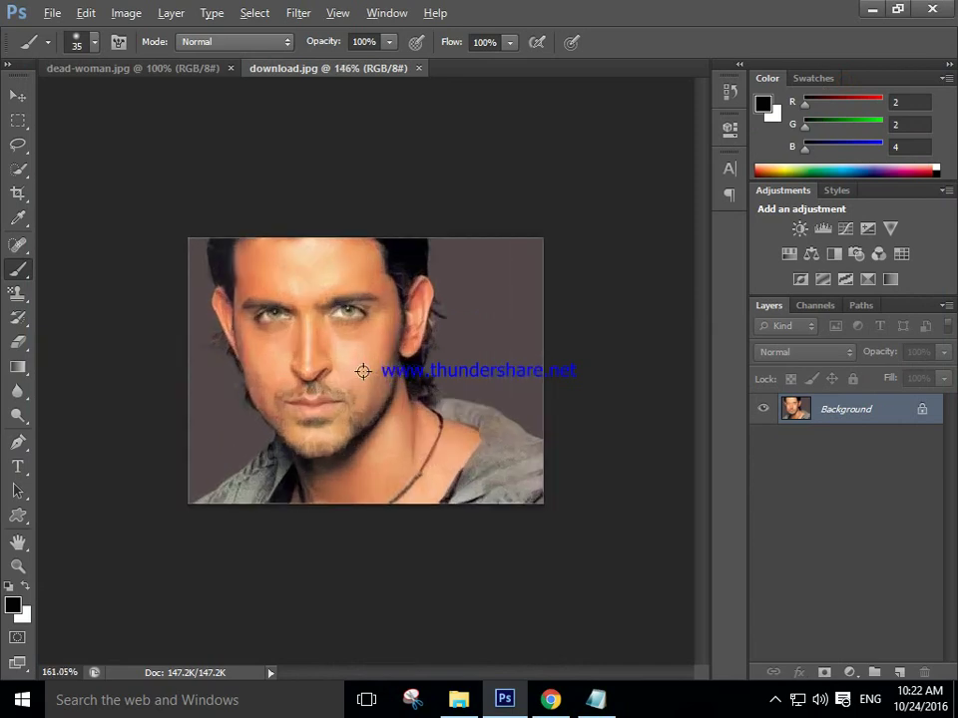
pyautogui.scroll(2, 363, 370)
pyautogui.scroll(3, 363, 370)
pyautogui.scroll(1, 363, 370)
pyautogui.scroll(1, 363, 370)
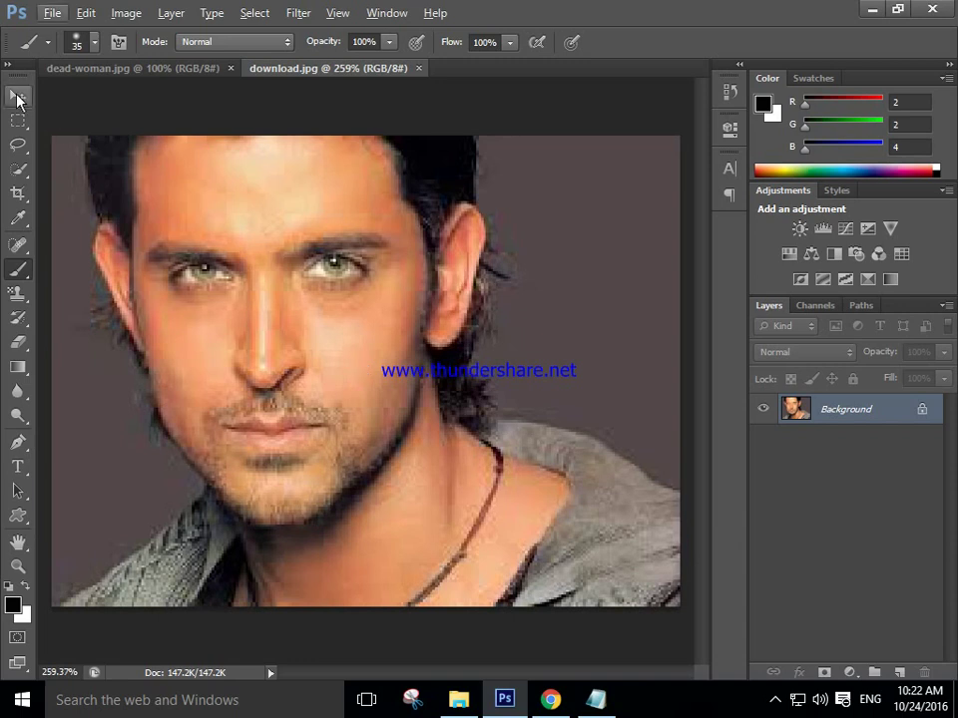
# - Select the Move tool and highlight the rectangle marquee step in the notes
pyautogui.click(17, 97)
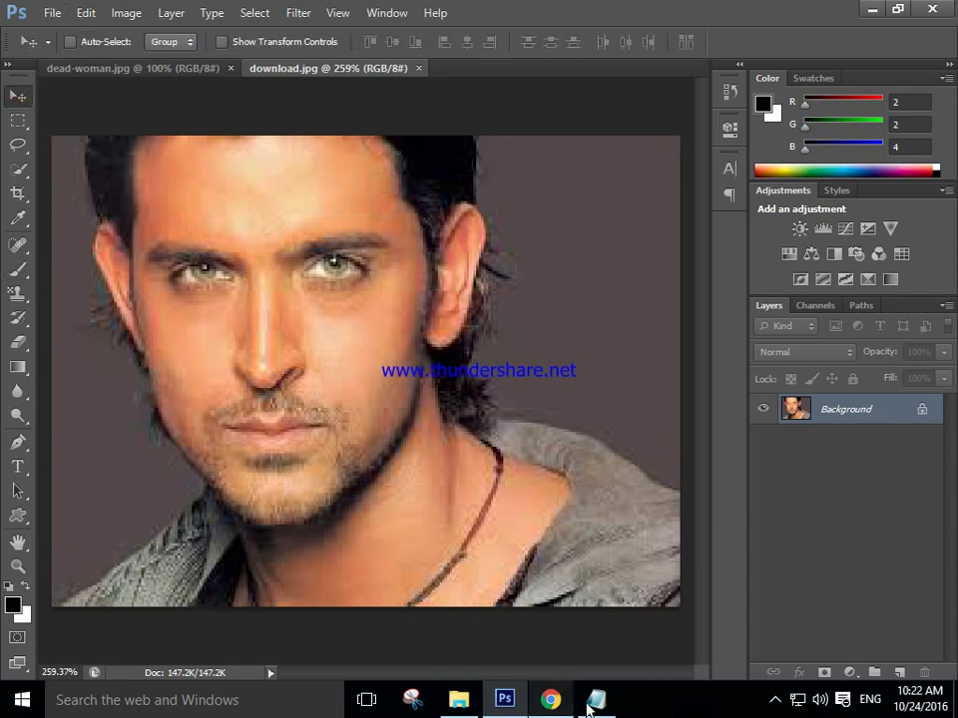
pyautogui.click(596, 699)
pyautogui.moveTo(37, 444)
pyautogui.mouseDown()
pyautogui.moveTo(305, 453)
pyautogui.moveTo(656, 445)
pyautogui.moveTo(814, 462)
pyautogui.moveTo(848, 445)
pyautogui.mouseUp()
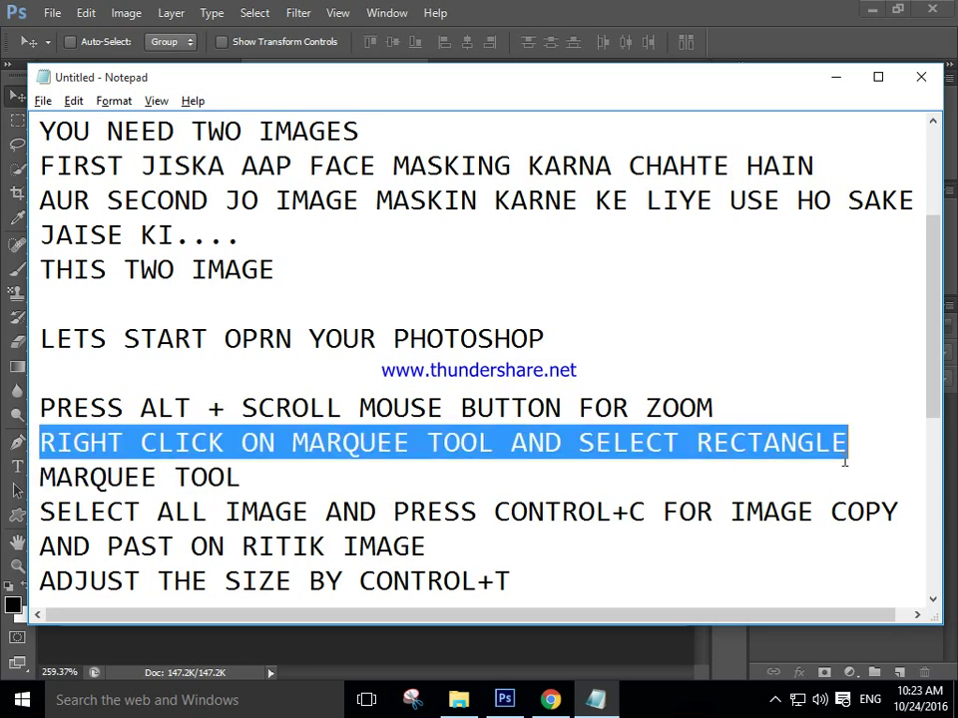
# - Choose the Rectangular Marquee tool and switch to the dead-woman.jpg document
pyautogui.click(838, 77)
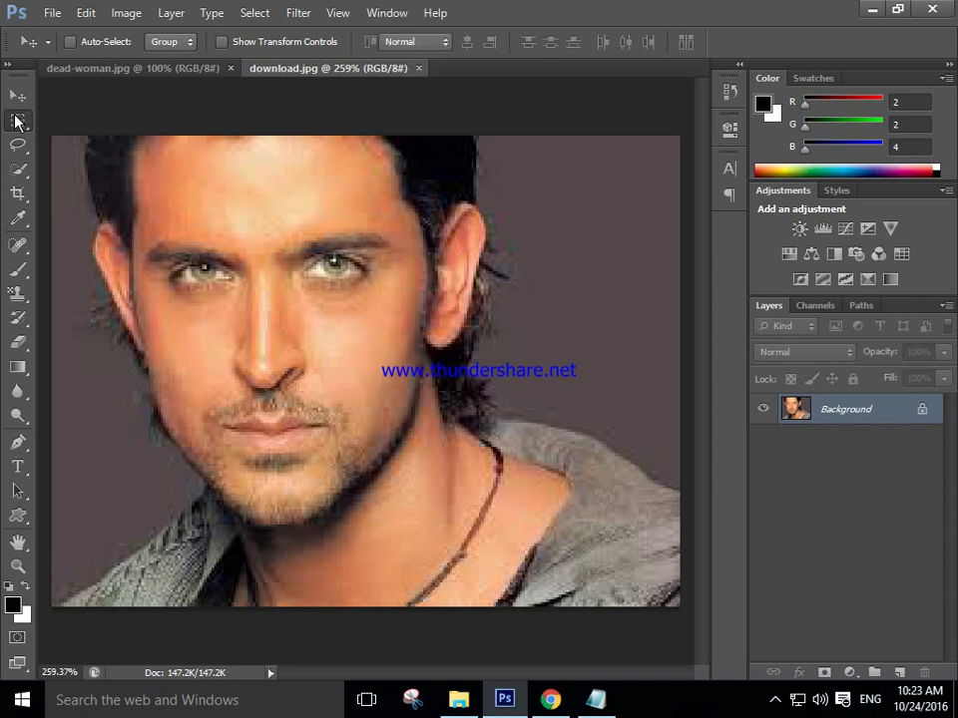
pyautogui.rightClick(16, 121)
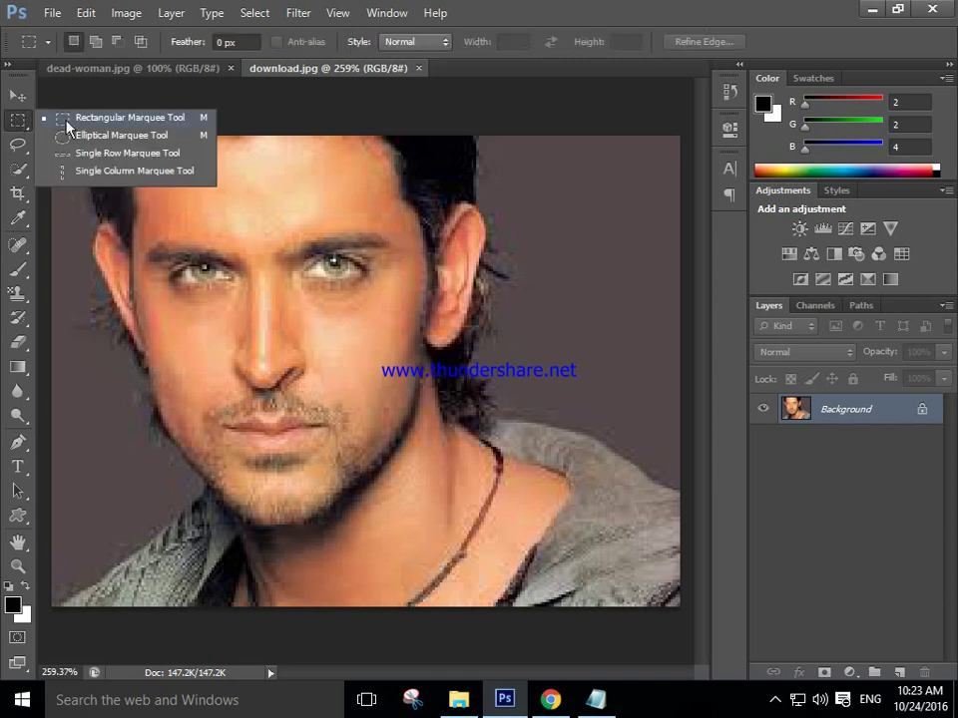
pyautogui.click(127, 118)
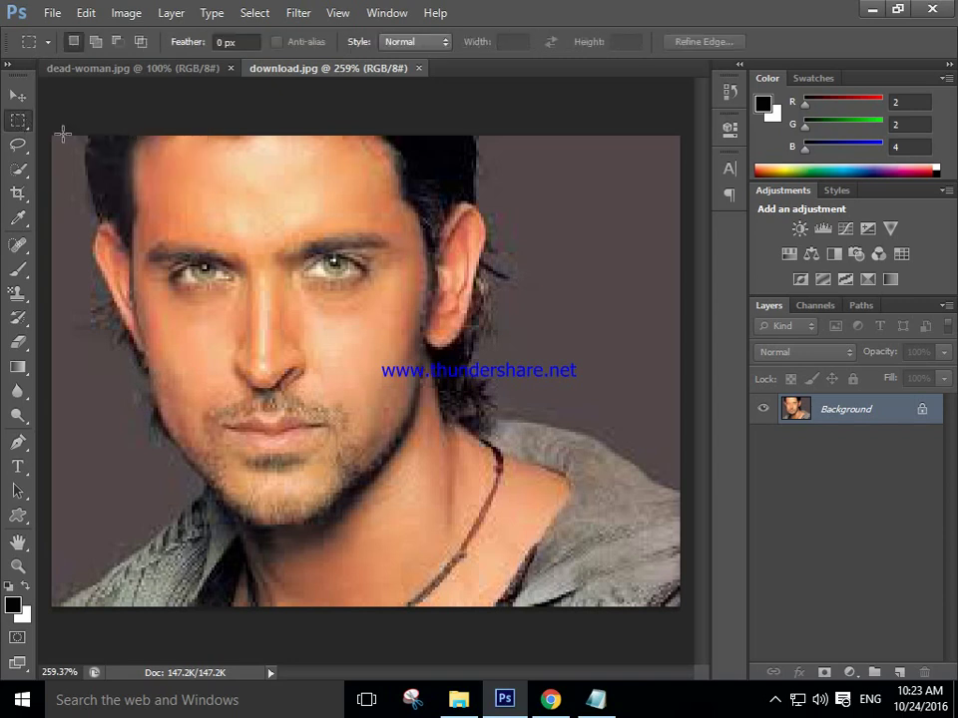
pyautogui.click(152, 70)
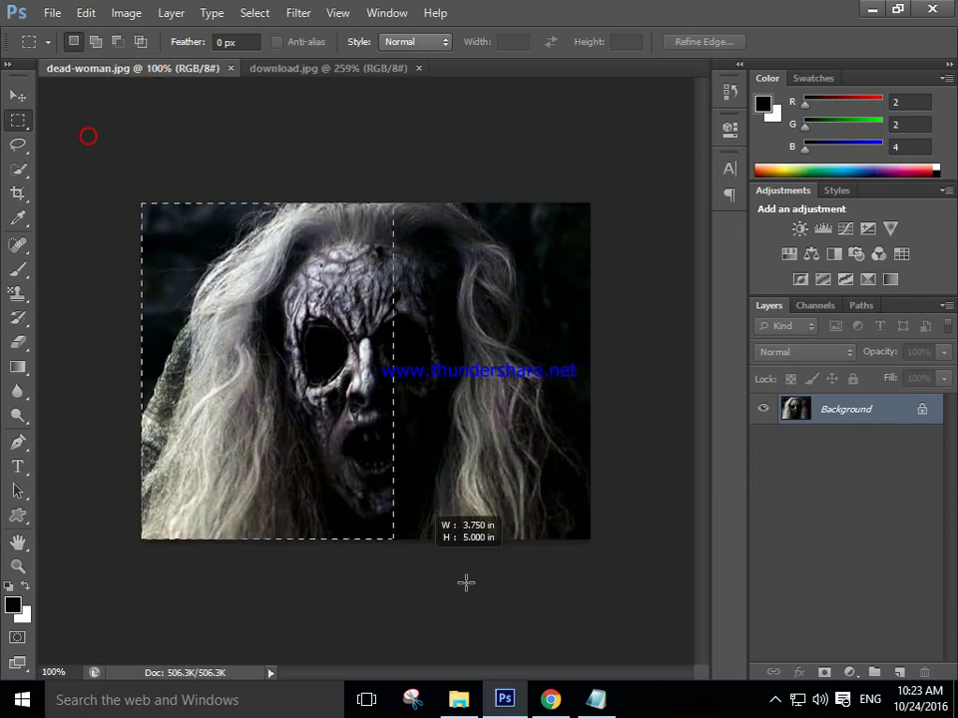
# - Select the entire dead-woman image with Ctrl+A
pyautogui.moveTo(143, 203); pyautogui.dragTo(667, 585)
pyautogui.click(638, 574)
pyautogui.hotkey('ctrl', 'a')
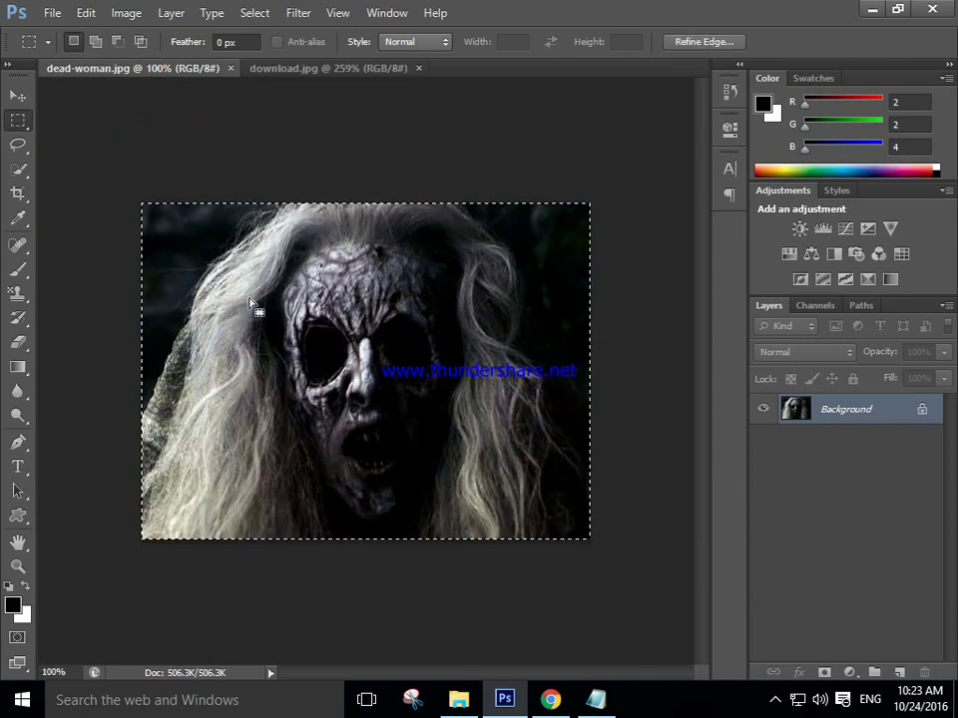
pyautogui.rightClick(346, 335)
pyautogui.rightClick(412, 282)
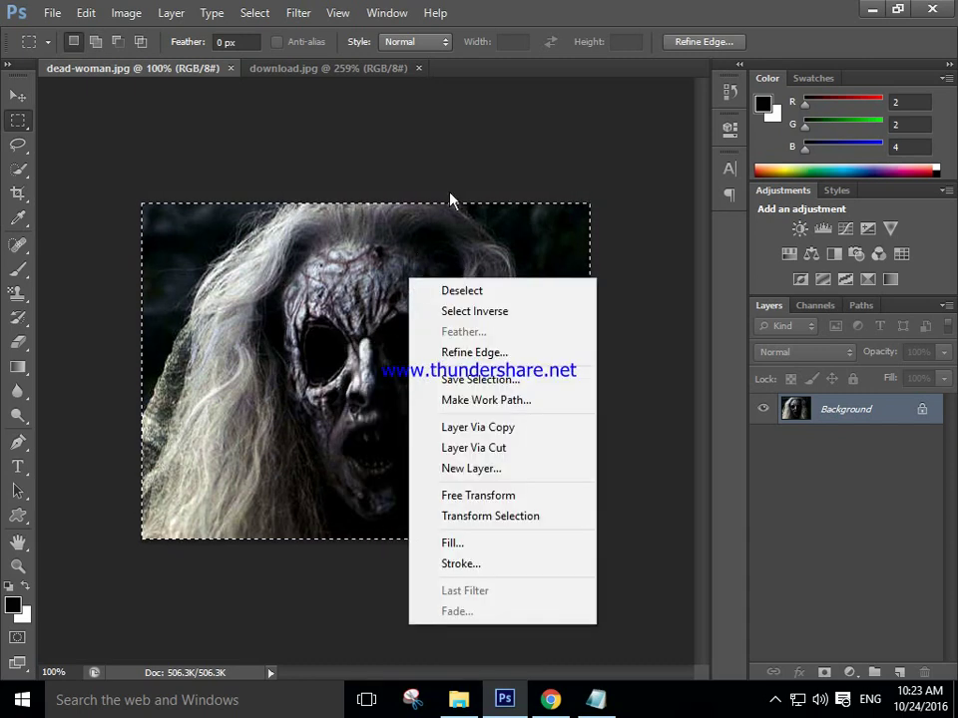
pyautogui.rightClick(507, 136)
pyautogui.click(413, 135)
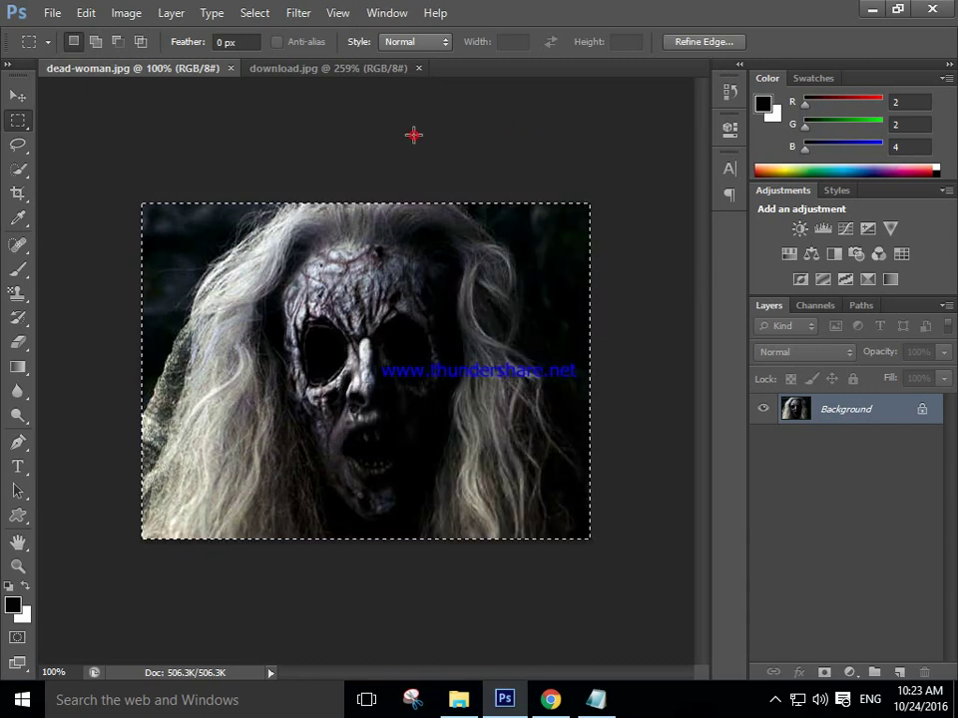
pyautogui.click(595, 702)
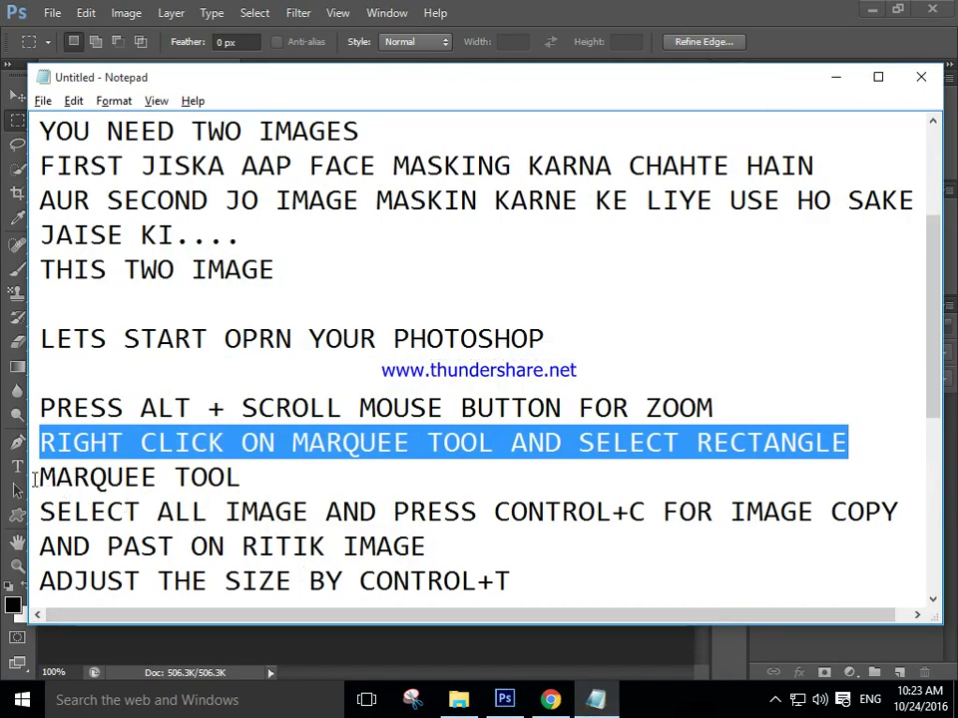
pyautogui.moveTo(38, 512)
pyautogui.mouseDown()
pyautogui.moveTo(776, 511)
pyautogui.moveTo(880, 534)
pyautogui.moveTo(900, 524)
pyautogui.mouseUp()
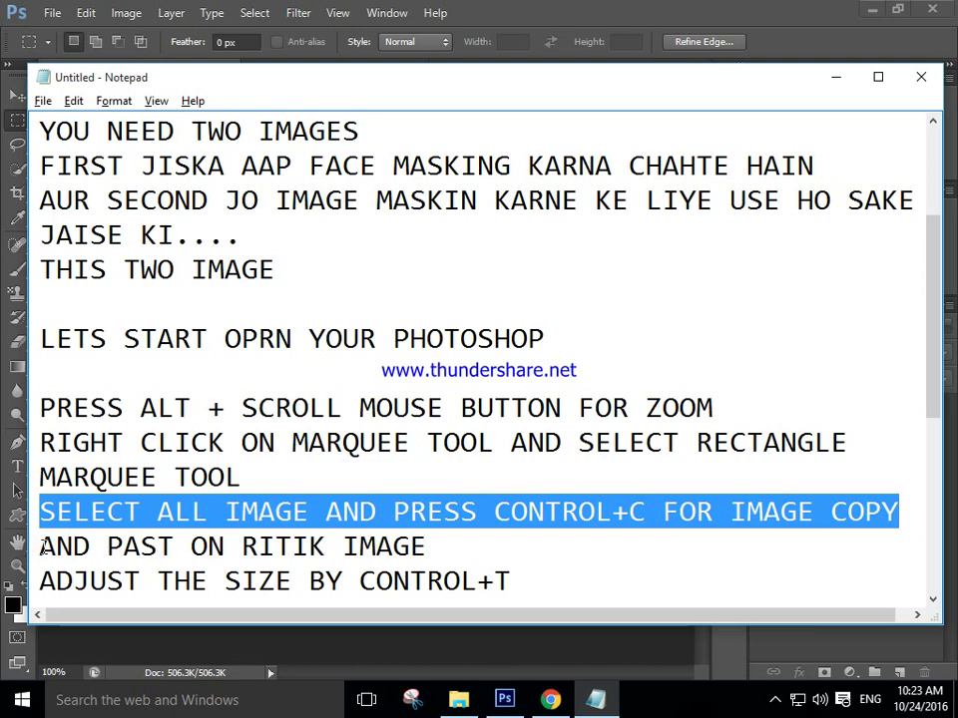
pyautogui.moveTo(41, 548); pyautogui.dragTo(439, 548)
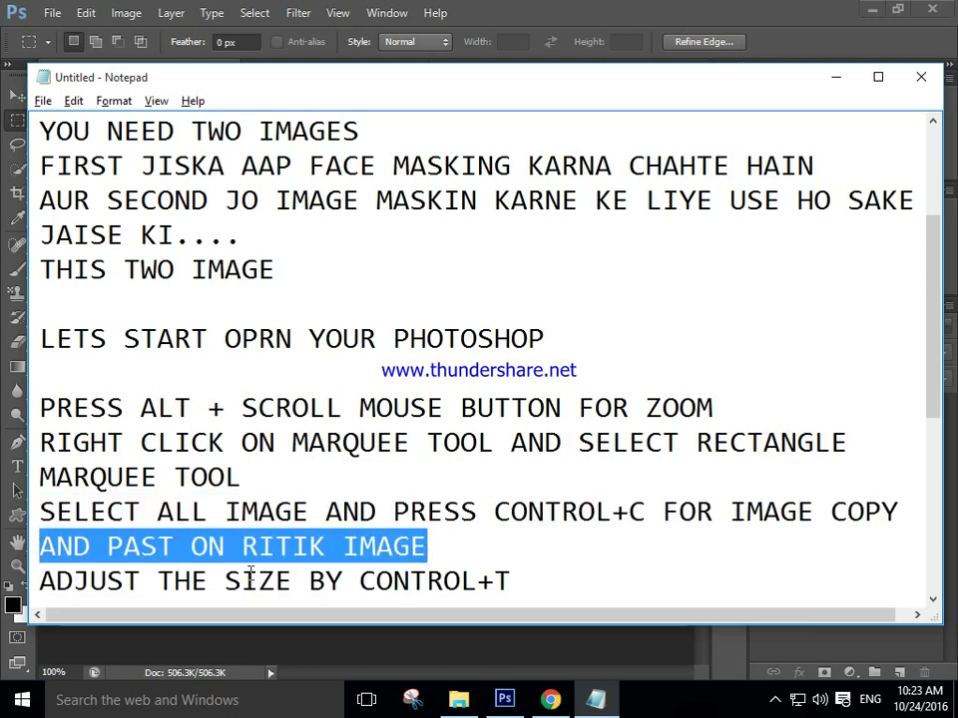
pyautogui.moveTo(44, 581); pyautogui.dragTo(523, 591)
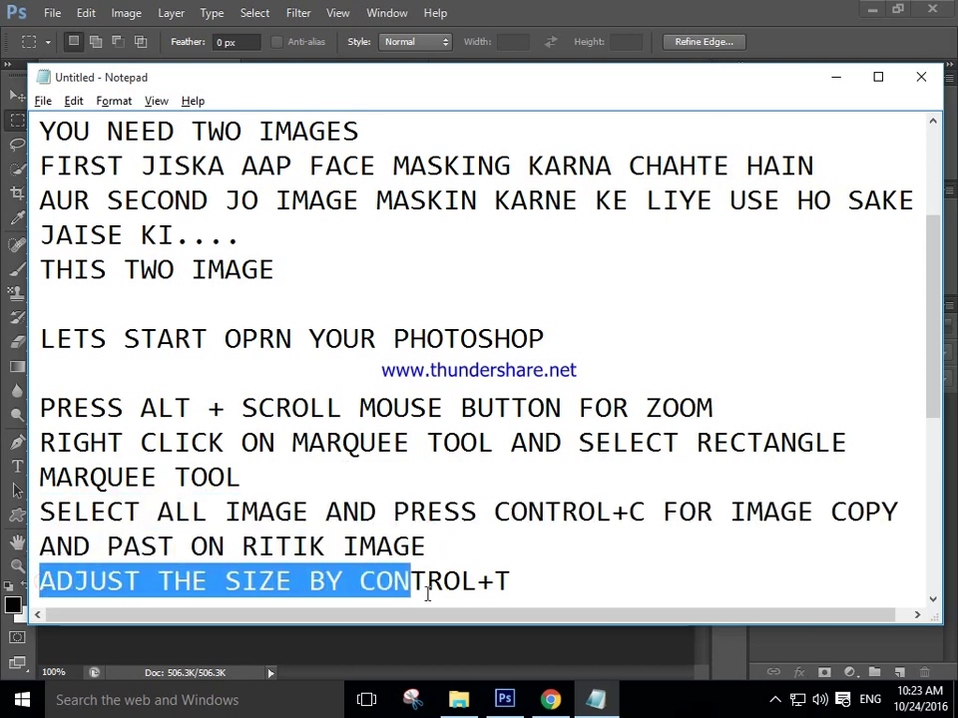
pyautogui.scroll(-1, 499, 578)
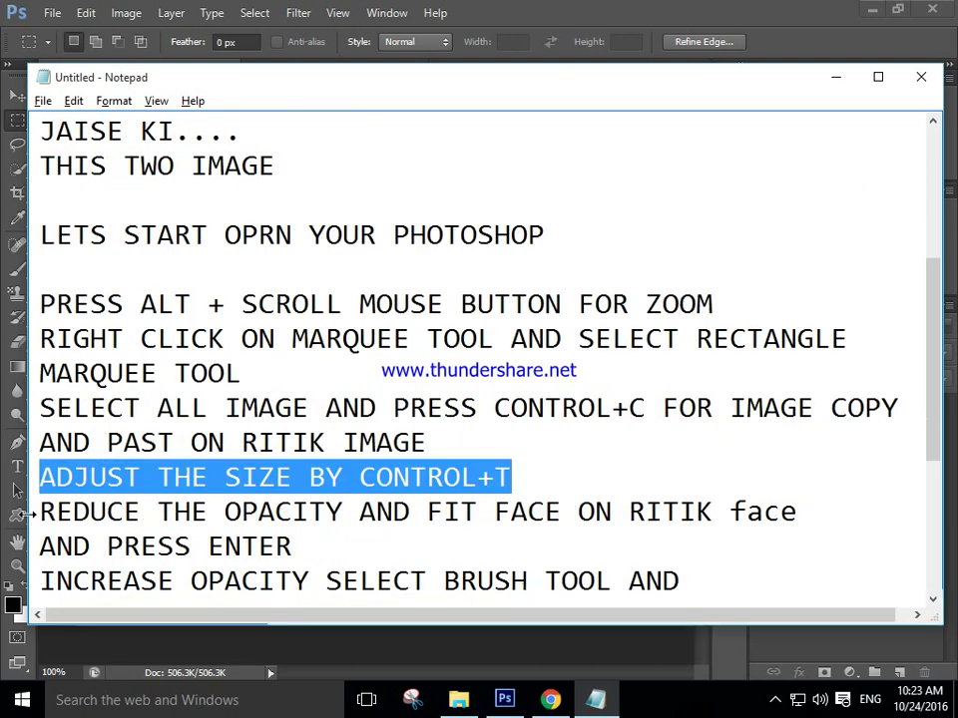
pyautogui.moveTo(38, 512)
pyautogui.mouseDown()
pyautogui.moveTo(374, 512)
pyautogui.moveTo(581, 532)
pyautogui.mouseUp()
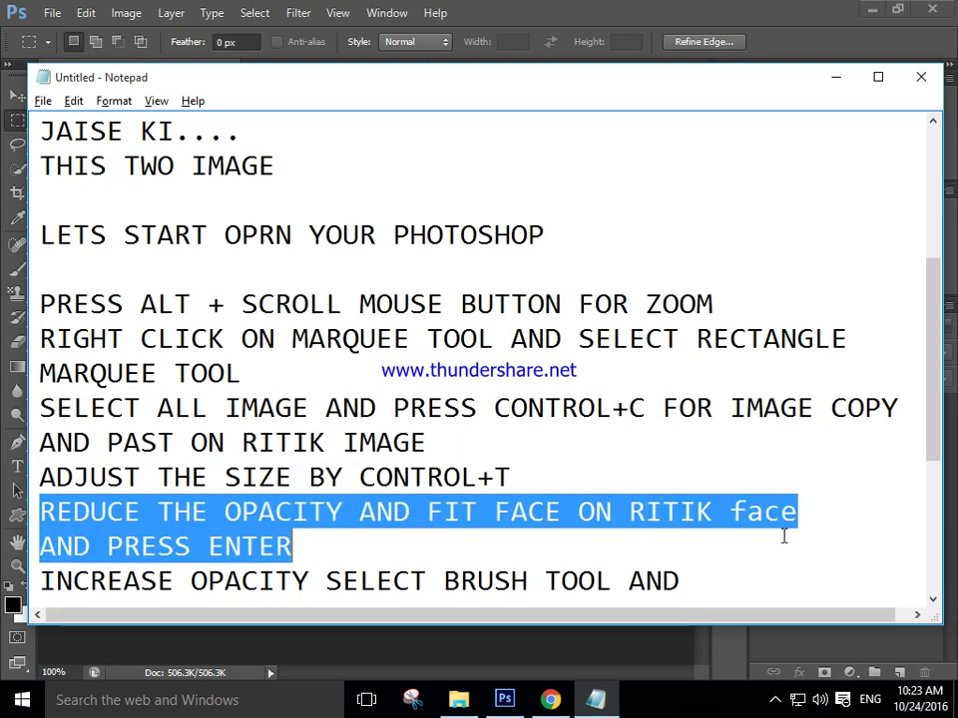
pyautogui.moveTo(783, 537); pyautogui.dragTo(814, 526)
pyautogui.moveTo(42, 547); pyautogui.dragTo(325, 549)
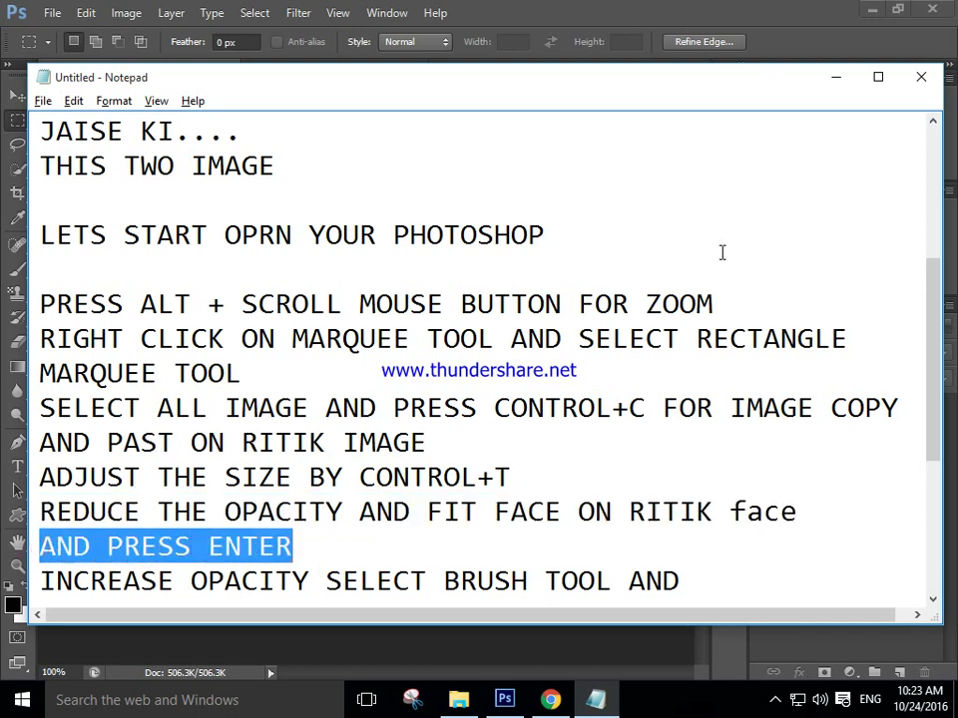
pyautogui.click(839, 78)
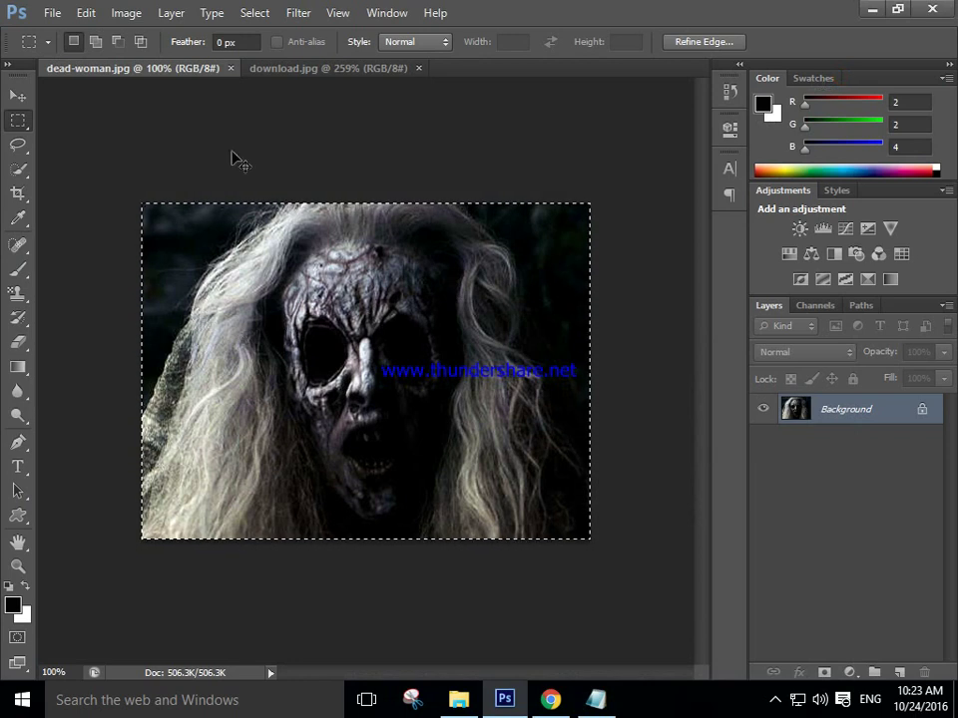
# - Paste the dead-woman image into download.jpg as a new layer
pyautogui.click(330, 70)
pyautogui.hotkey('ctrl', 'shift', 'alt', 'n')
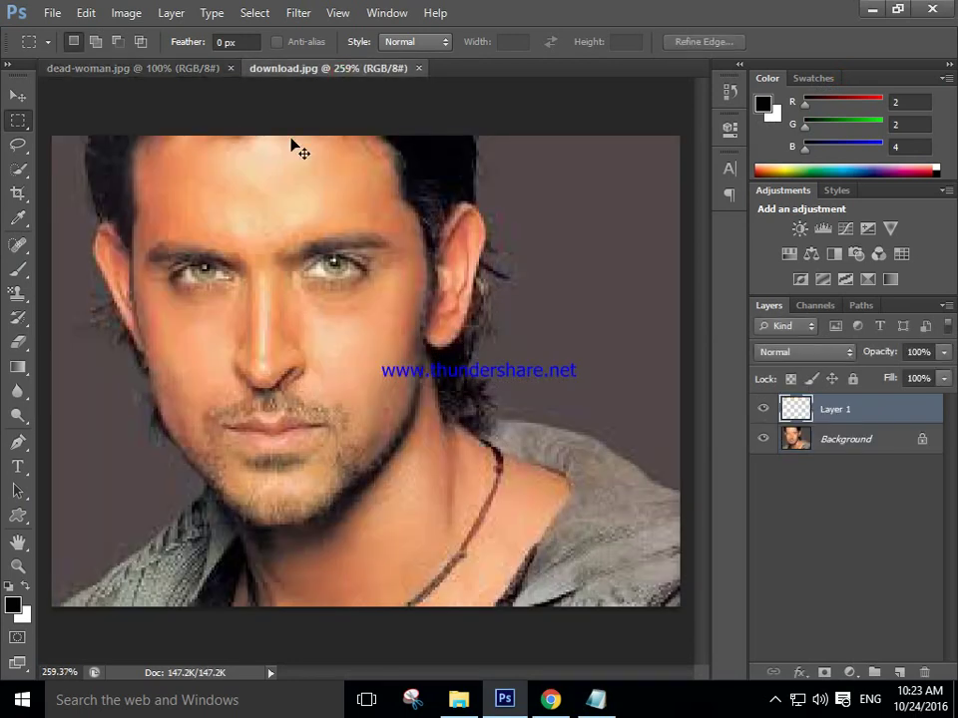
pyautogui.hotkey('ctrl', 'v')
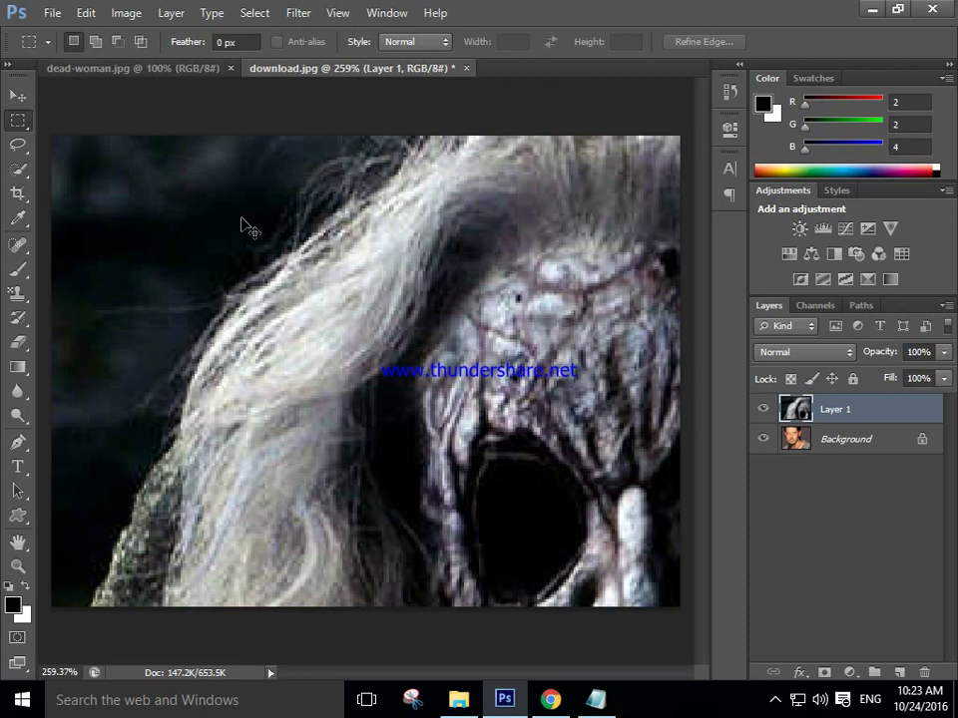
# - Free-transform the pasted layer to about 48% by 51% over the man's face
pyautogui.hotkey('ctrl', 't')
pyautogui.moveTo(54, 138); pyautogui.dragTo(402, 468)
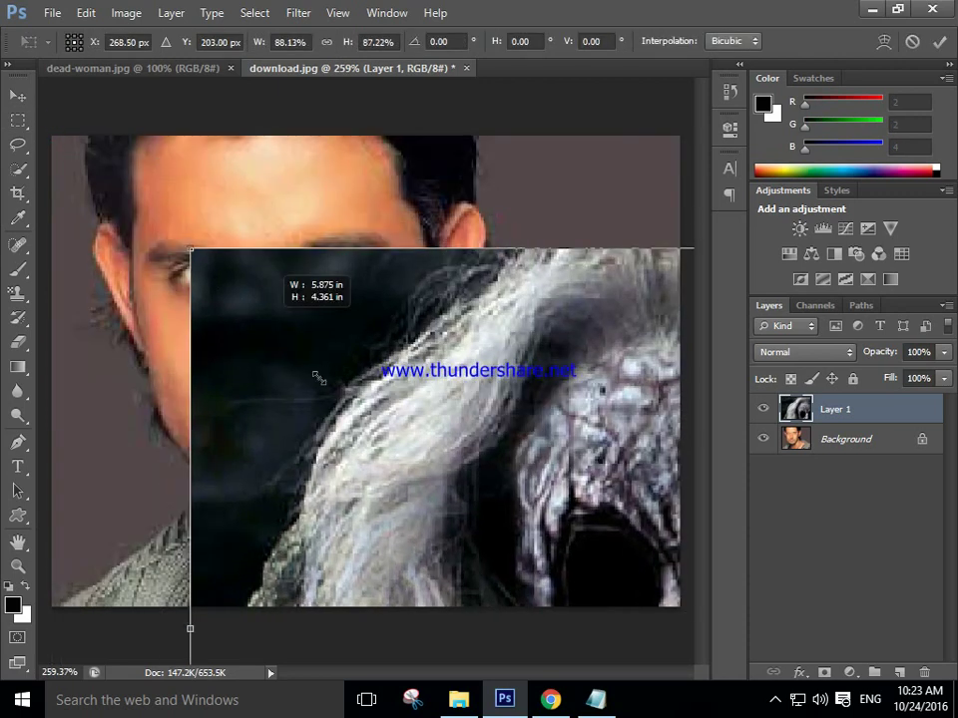
pyautogui.moveTo(589, 620); pyautogui.dragTo(266, 279)
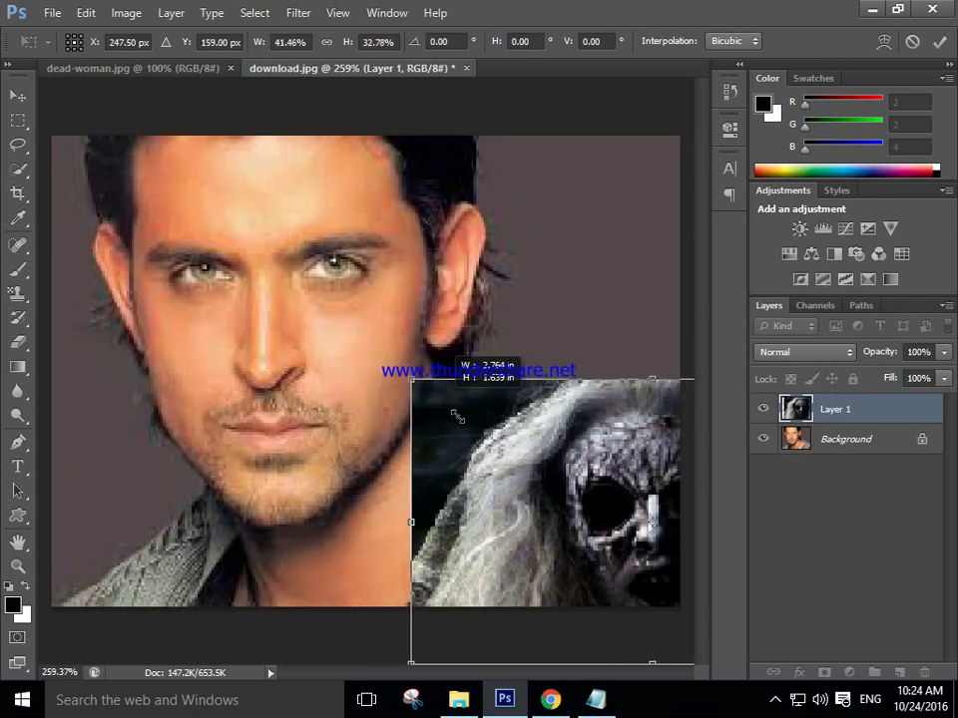
pyautogui.moveTo(86, 137); pyautogui.dragTo(455, 417)
pyautogui.moveTo(591, 558)
pyautogui.mouseDown()
pyautogui.moveTo(324, 404)
pyautogui.moveTo(118, 212)
pyautogui.mouseUp()
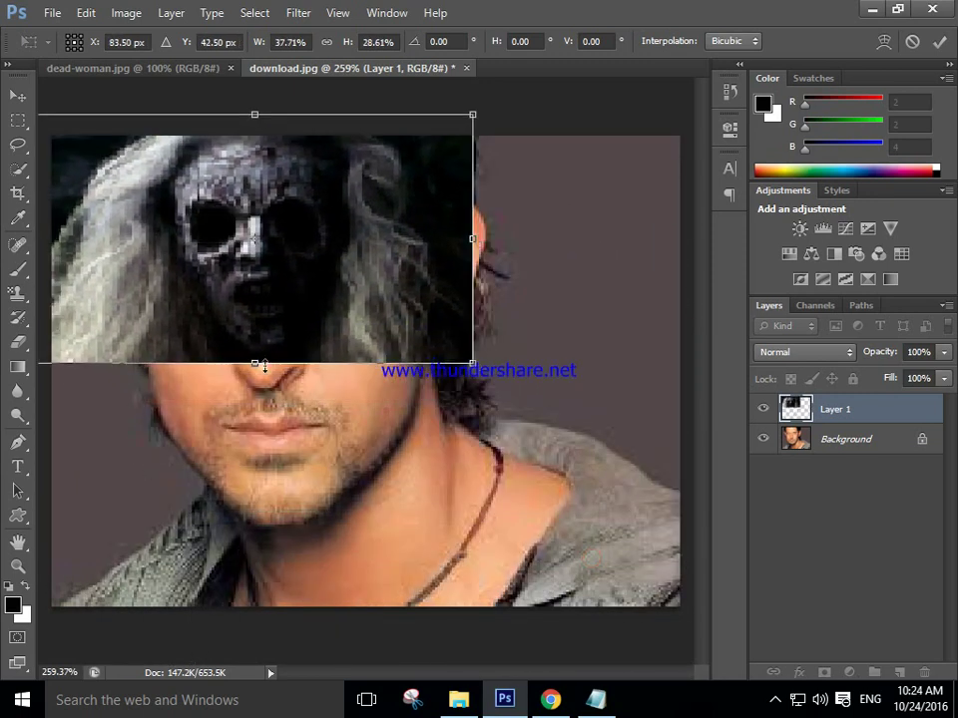
pyautogui.moveTo(254, 362); pyautogui.dragTo(254, 560)
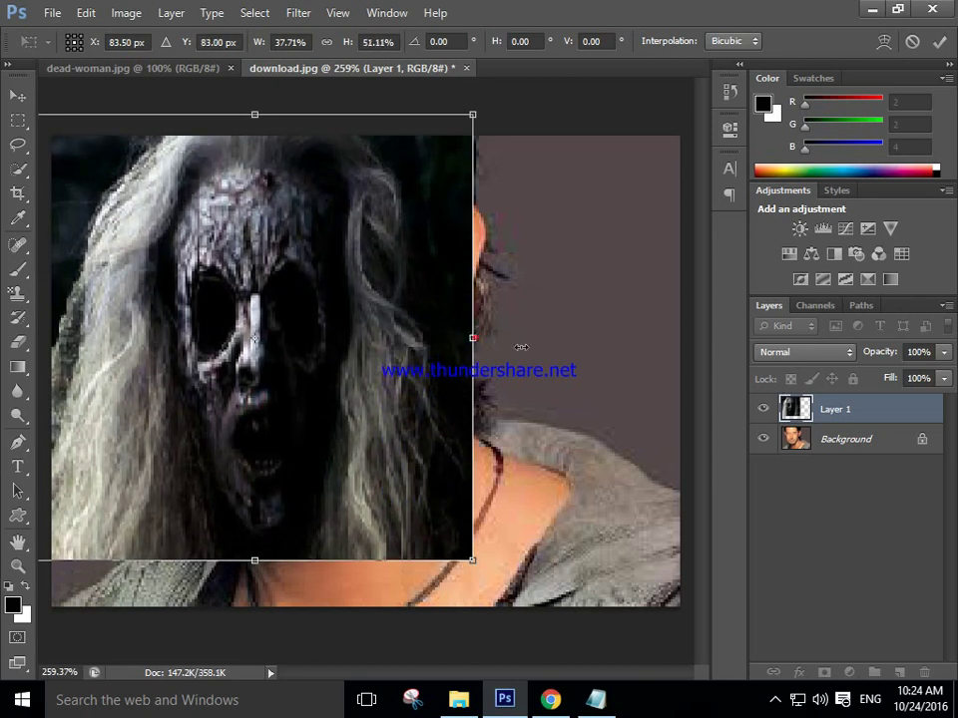
pyautogui.moveTo(520, 346); pyautogui.dragTo(595, 337)
pyautogui.moveTo(419, 338); pyautogui.dragTo(386, 336)
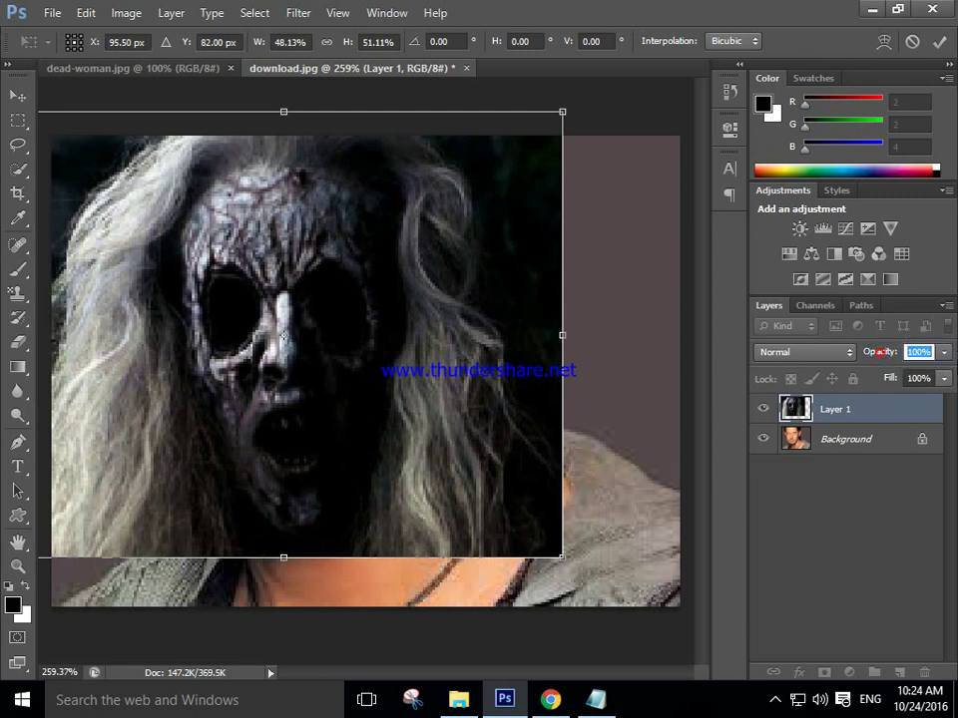
# - Lower Layer 1's opacity to 47%
pyautogui.click(943, 352)
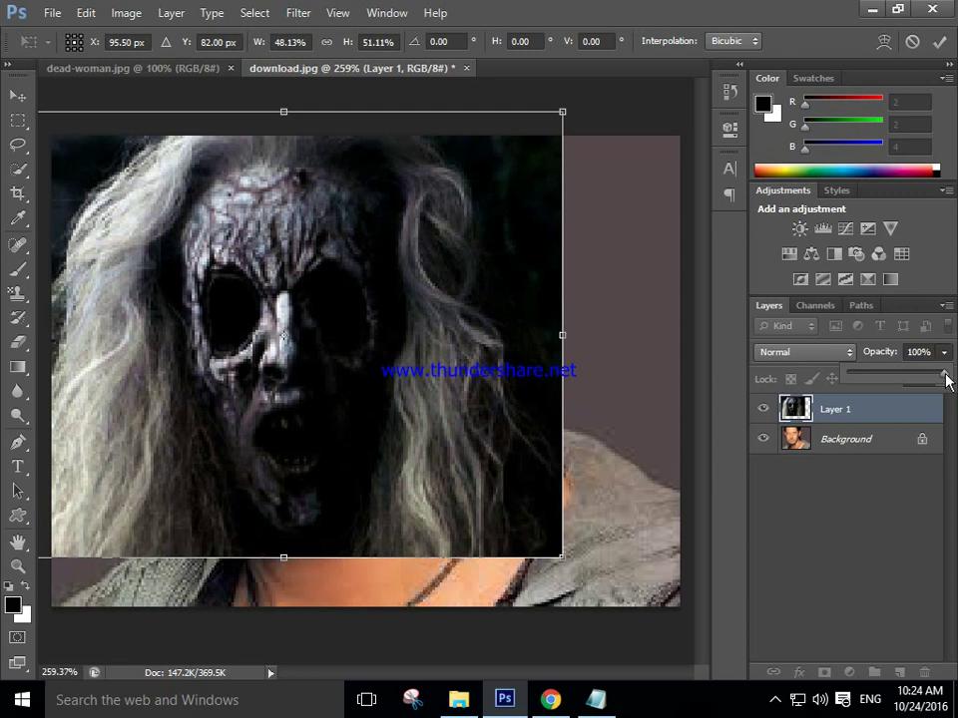
pyautogui.moveTo(902, 379); pyautogui.dragTo(883, 379)
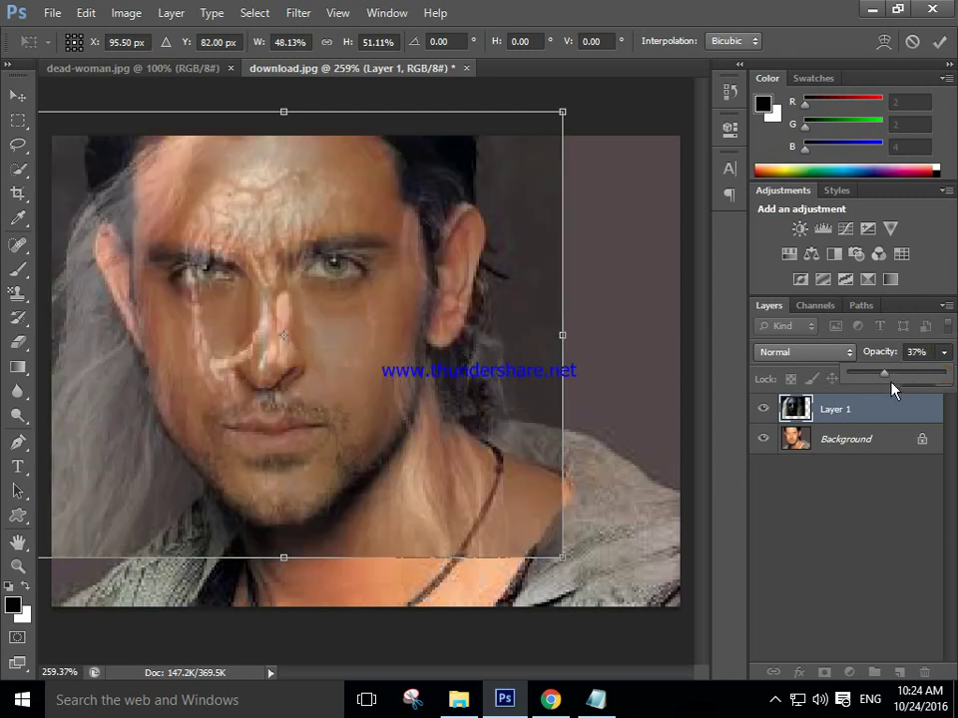
pyautogui.click(895, 379)
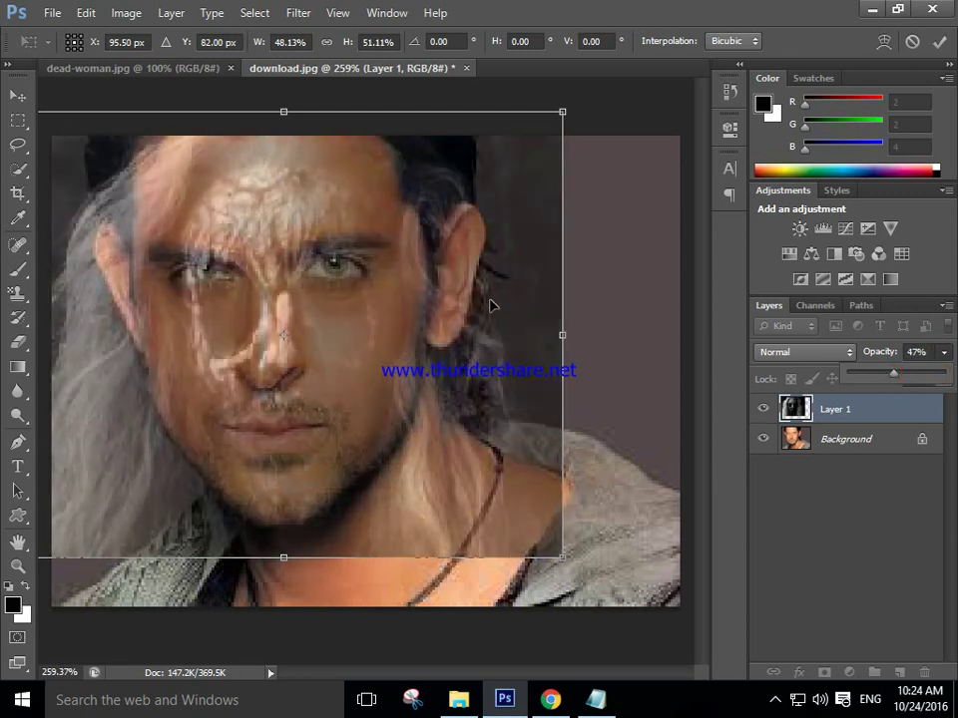
# - Stretch and shift Layer 1 to about 58% by 54% to align over his face
pyautogui.moveTo(490, 305)
pyautogui.mouseDown()
pyautogui.moveTo(424, 286)
pyautogui.moveTo(454, 267)
pyautogui.moveTo(446, 267)
pyautogui.mouseUp()
pyautogui.moveTo(540, 297)
pyautogui.mouseDown()
pyautogui.moveTo(596, 307)
pyautogui.moveTo(652, 299)
pyautogui.mouseUp()
pyautogui.moveTo(504, 309); pyautogui.dragTo(459, 316)
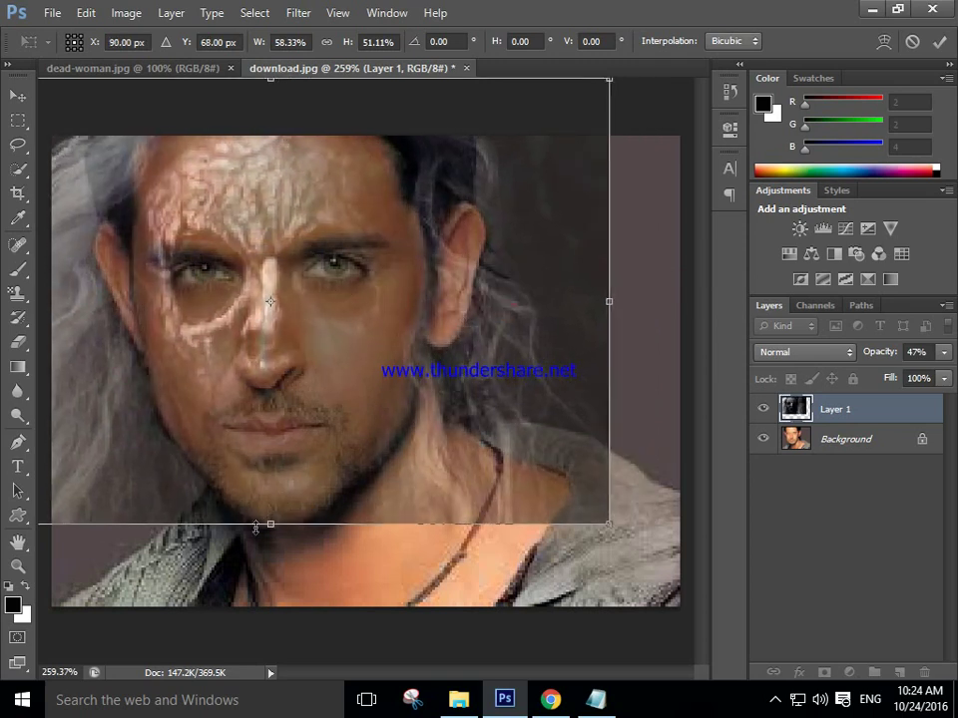
pyautogui.moveTo(271, 525); pyautogui.dragTo(271, 552)
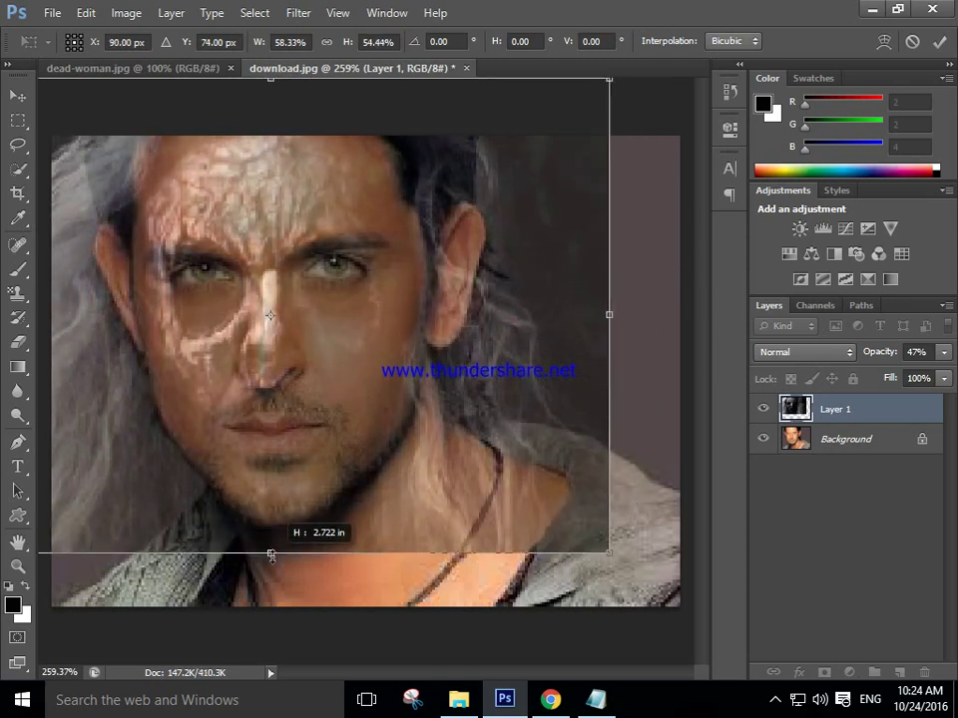
pyautogui.moveTo(292, 479); pyautogui.dragTo(287, 487)
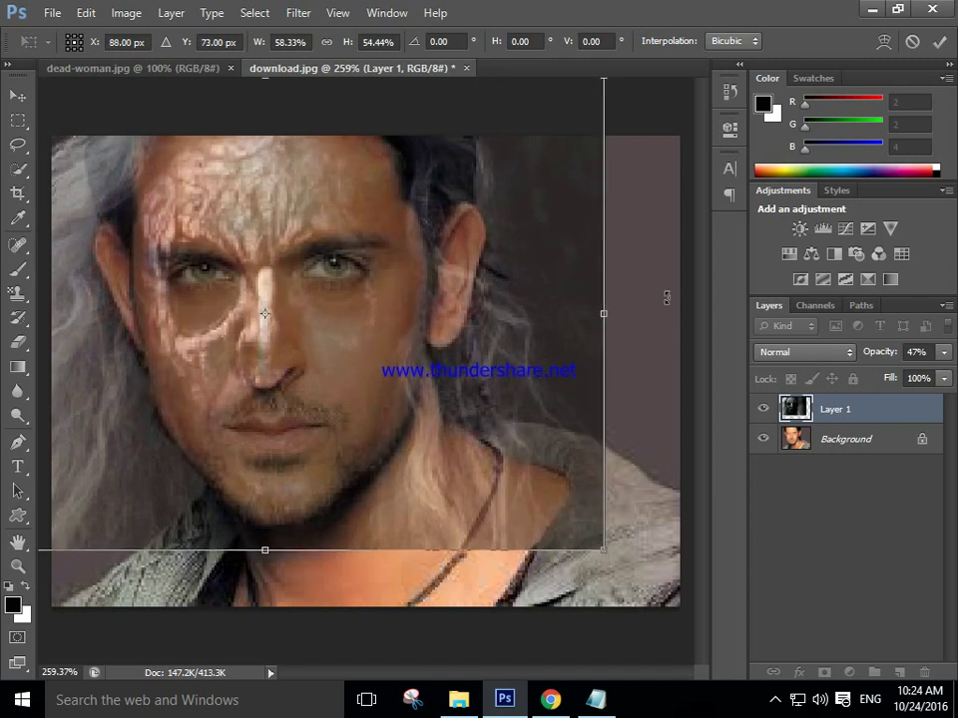
pyautogui.click(596, 699)
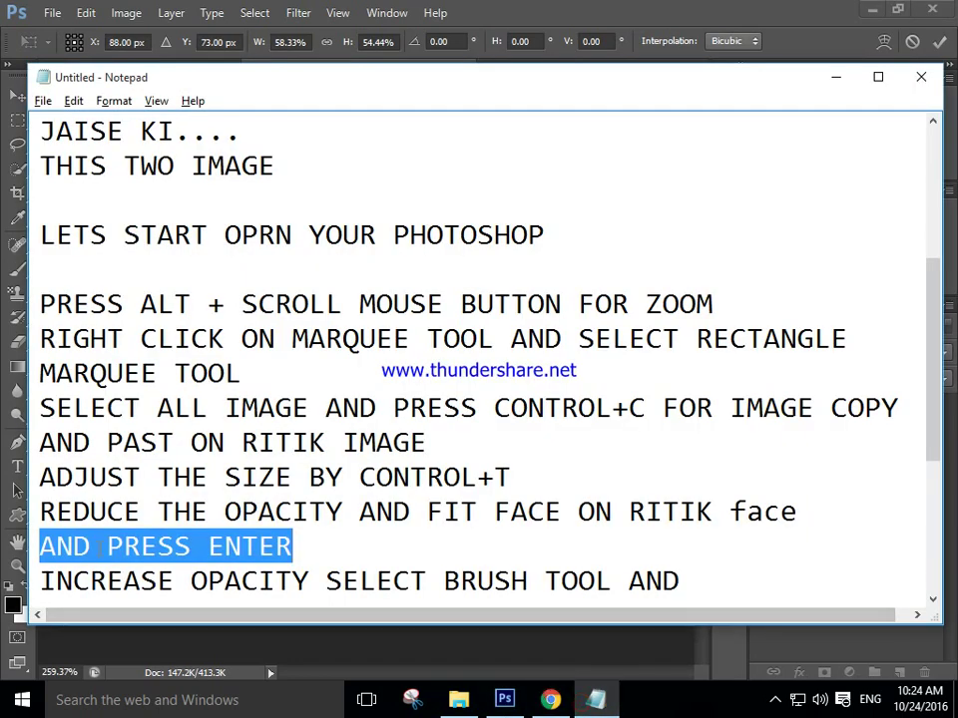
# - Read the confirm step and commit the face layer's transform with Enter
pyautogui.moveTo(56, 546); pyautogui.dragTo(293, 549)
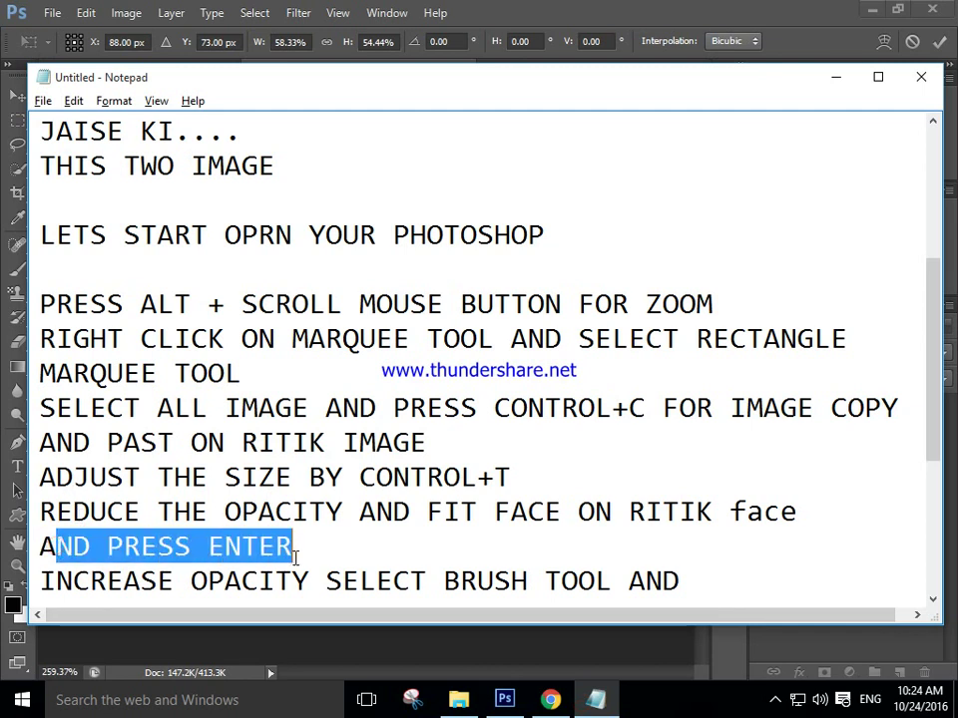
pyautogui.click(596, 702)
pyautogui.press('Return')
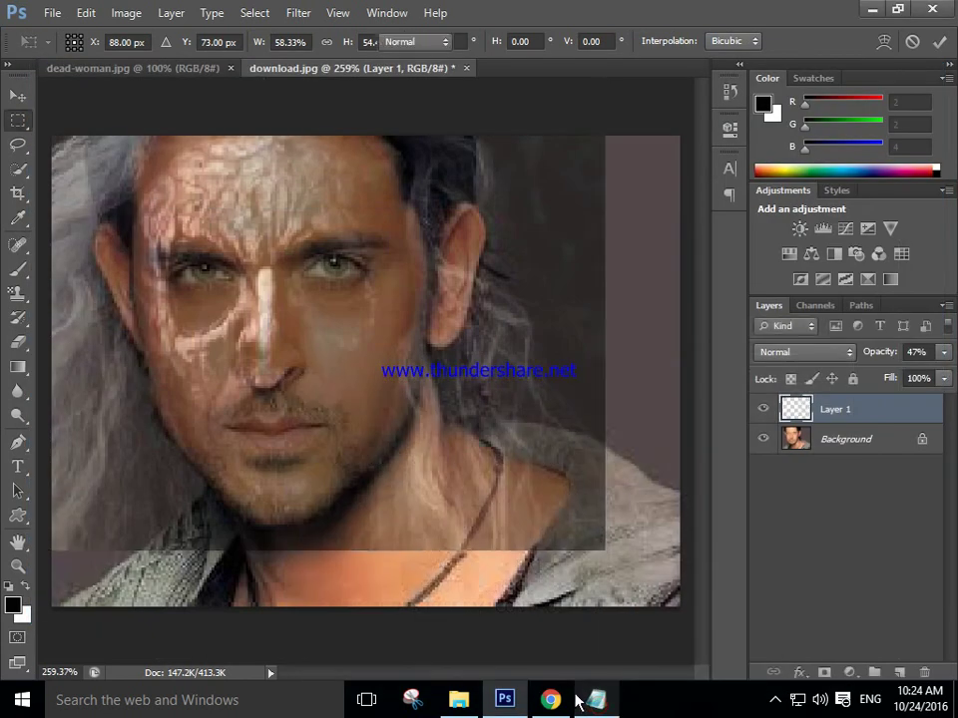
# - Read the increase-opacity and brush steps in the notes, then return to Photoshop
pyautogui.click(598, 699)
pyautogui.moveTo(56, 581); pyautogui.dragTo(682, 586)
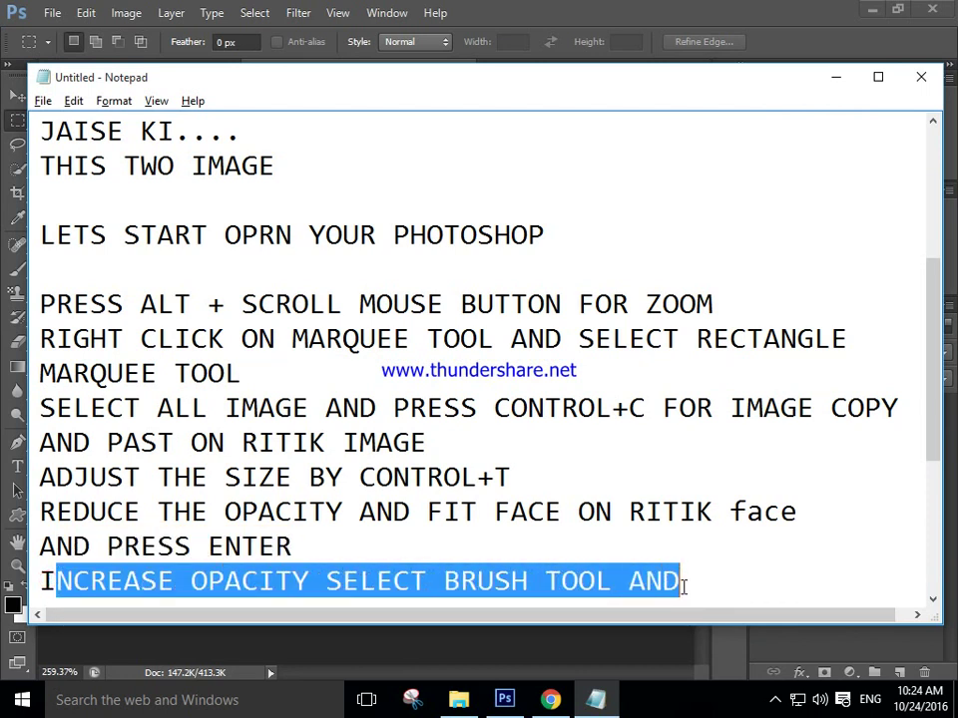
pyautogui.click(445, 581)
pyautogui.moveTo(35, 585)
pyautogui.mouseDown()
pyautogui.moveTo(426, 577)
pyautogui.moveTo(586, 586)
pyautogui.moveTo(647, 603)
pyautogui.mouseUp()
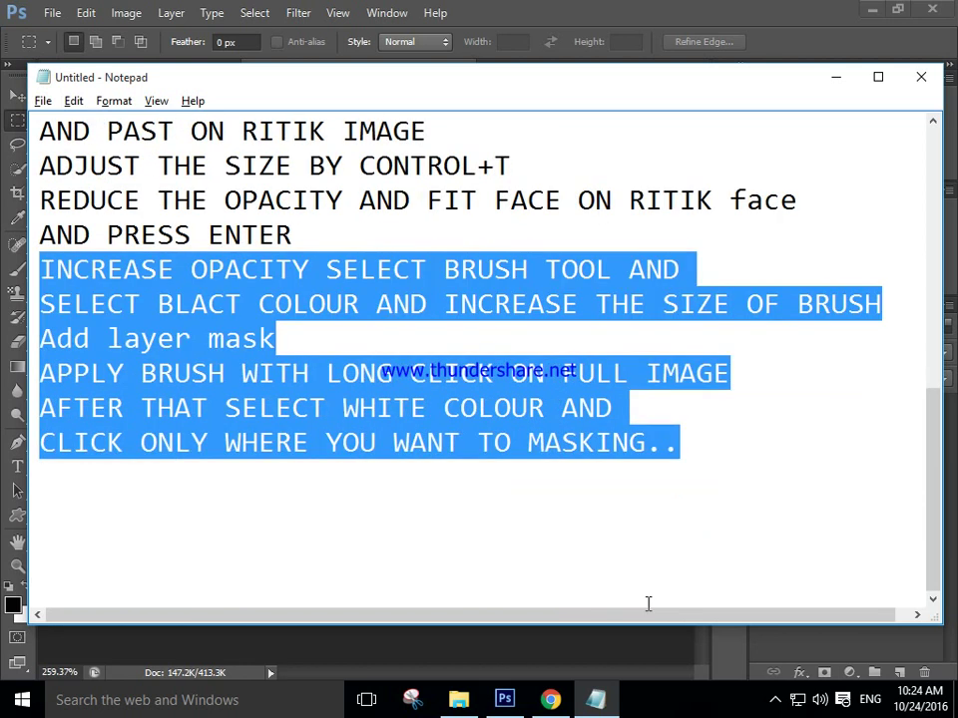
pyautogui.moveTo(439, 268)
pyautogui.mouseDown()
pyautogui.moveTo(670, 270)
pyautogui.moveTo(681, 284)
pyautogui.mouseUp()
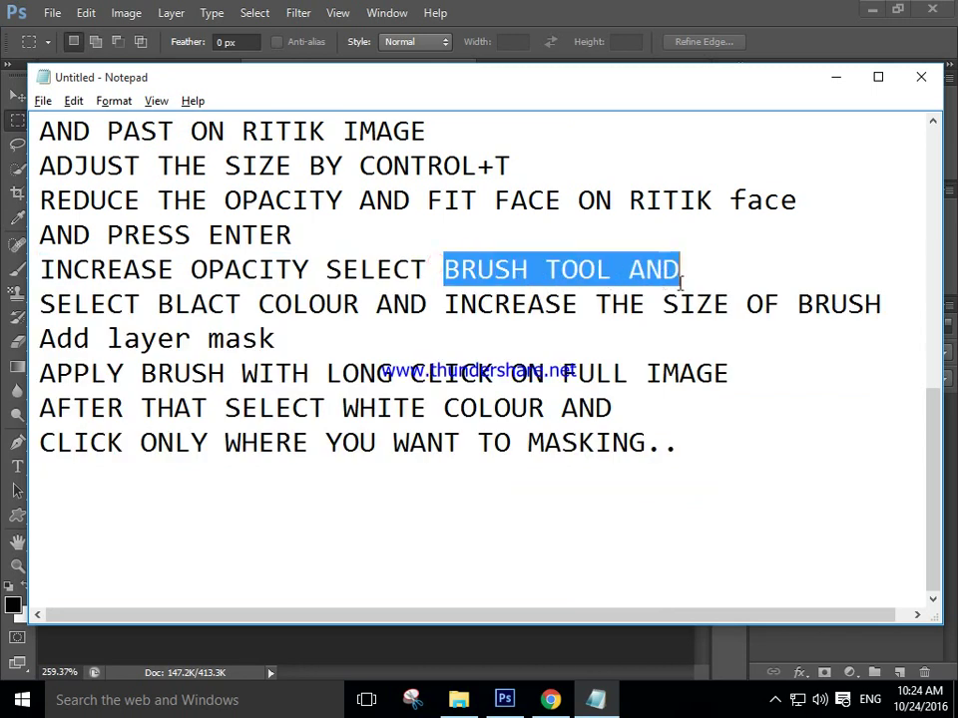
pyautogui.click(640, 271)
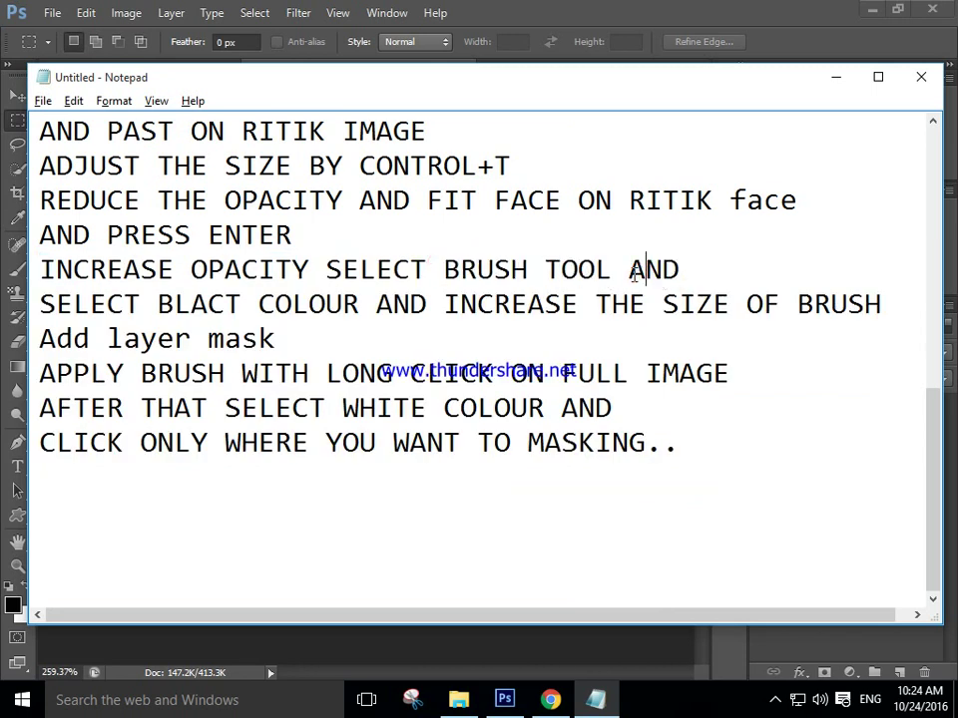
pyautogui.click(503, 699)
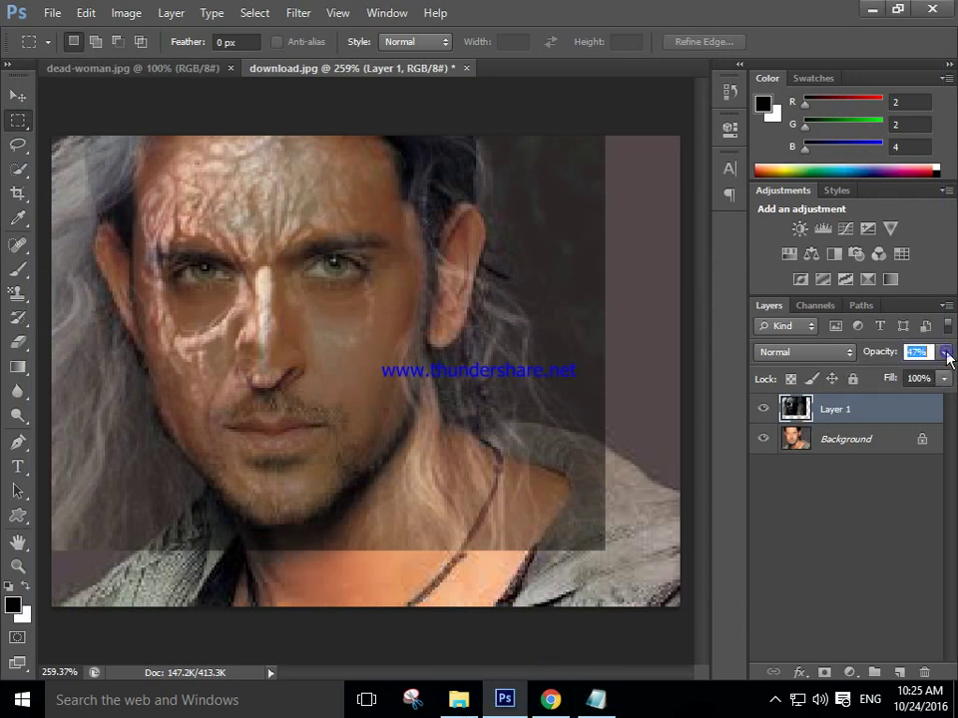
# - Raise Layer 1's opacity to 100% and check the black-colour step
pyautogui.click(943, 352)
pyautogui.moveTo(898, 375); pyautogui.dragTo(948, 376)
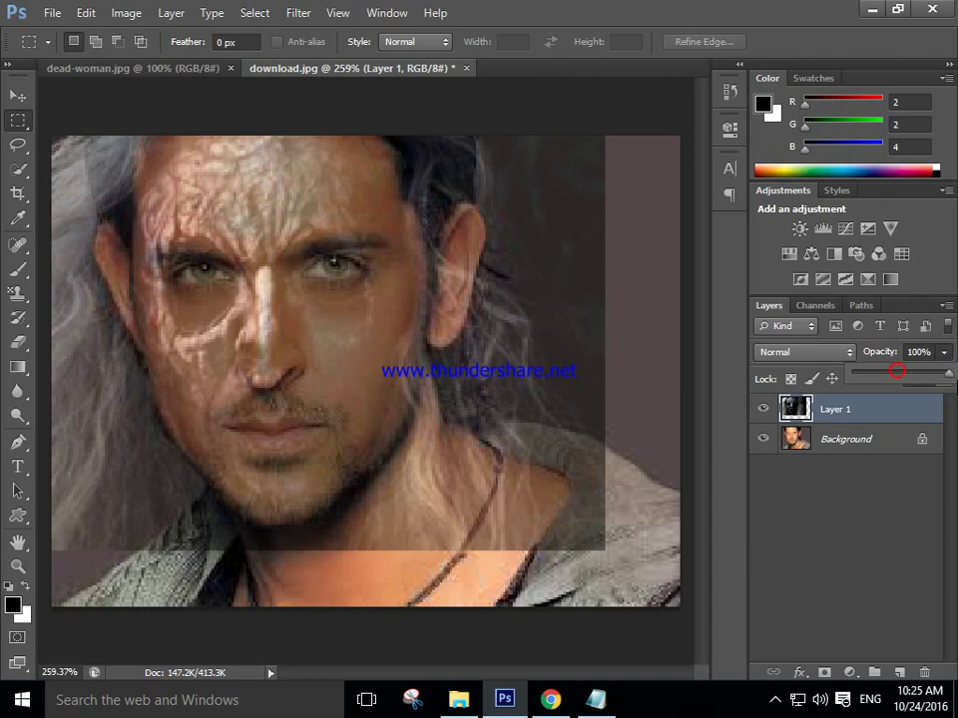
pyautogui.click(595, 699)
pyautogui.moveTo(40, 304); pyautogui.dragTo(410, 304)
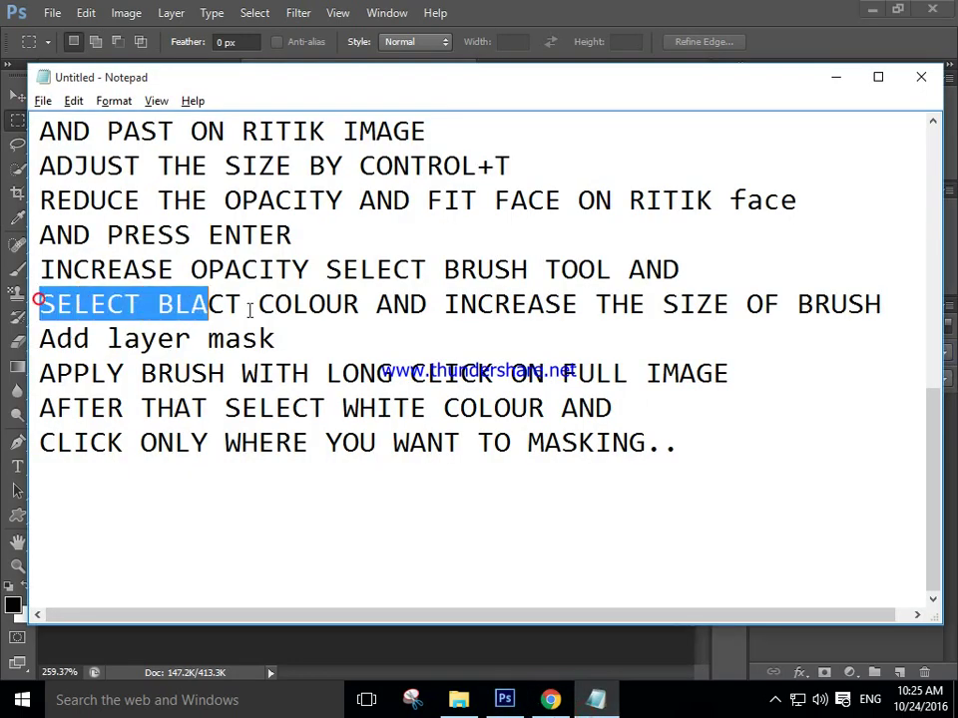
# - Reread the increase-opacity and SELECT BRUSH TOOL steps, then return to Photoshop
pyautogui.moveTo(40, 270); pyautogui.dragTo(686, 284)
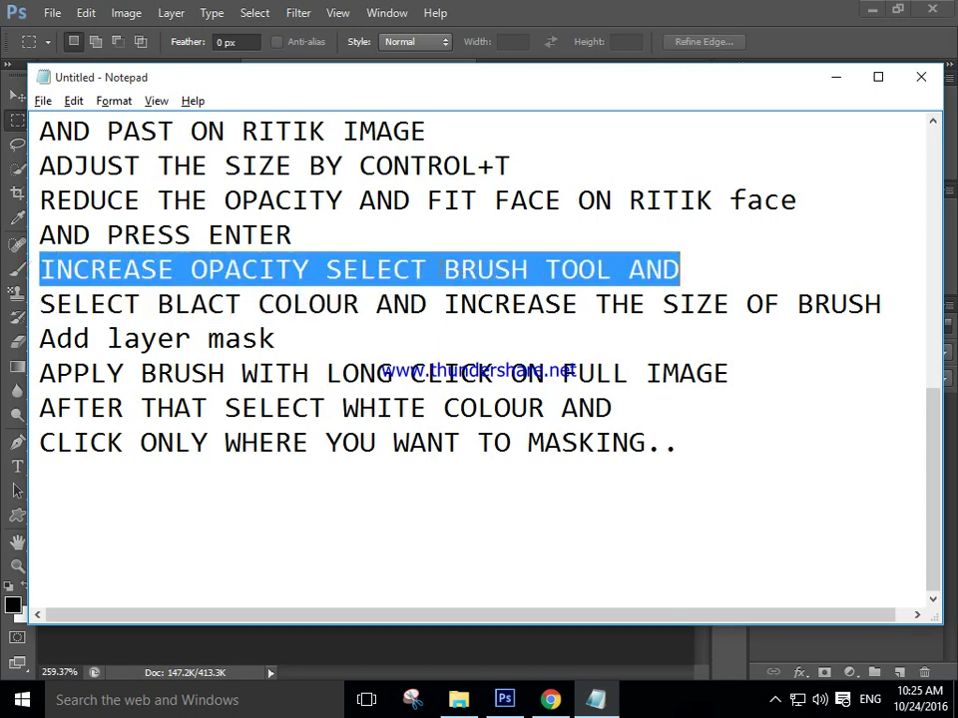
pyautogui.click(321, 270)
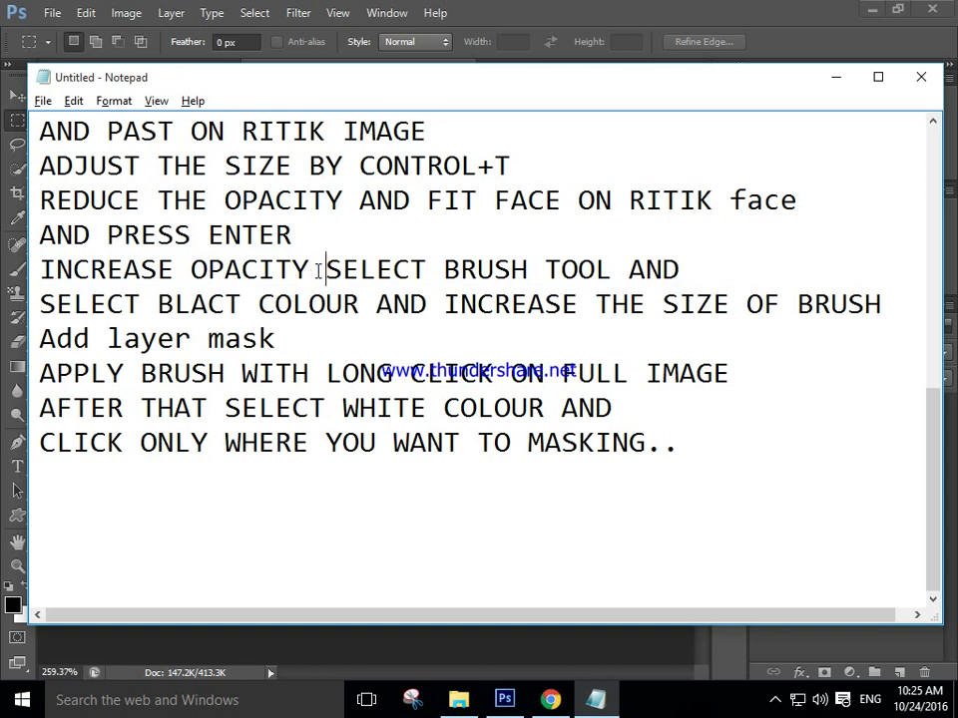
pyautogui.moveTo(327, 272); pyautogui.dragTo(614, 275)
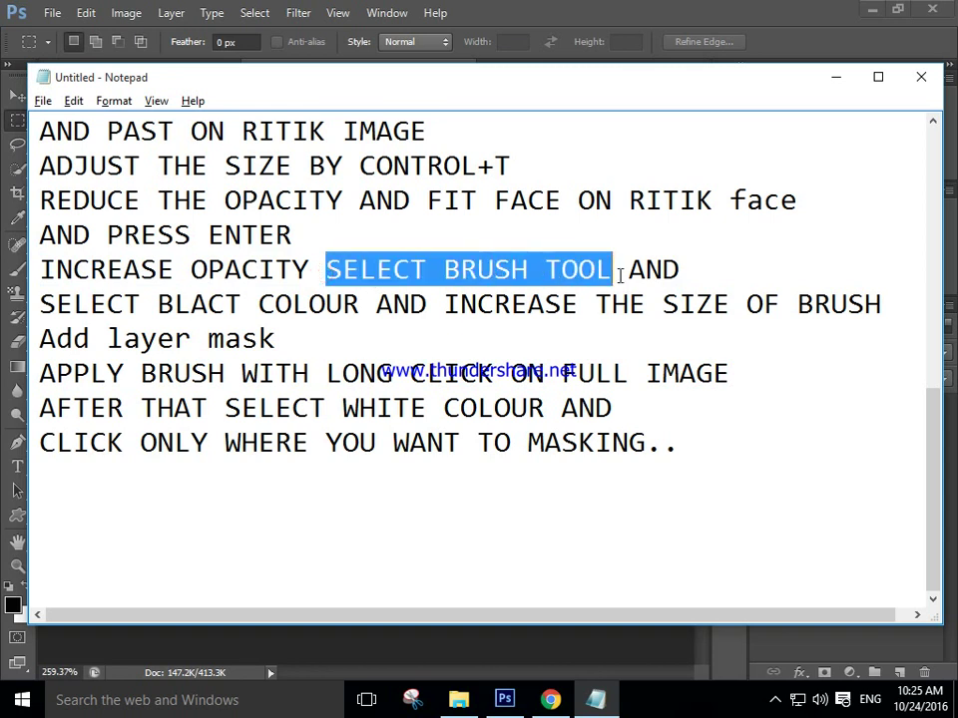
pyautogui.click(504, 699)
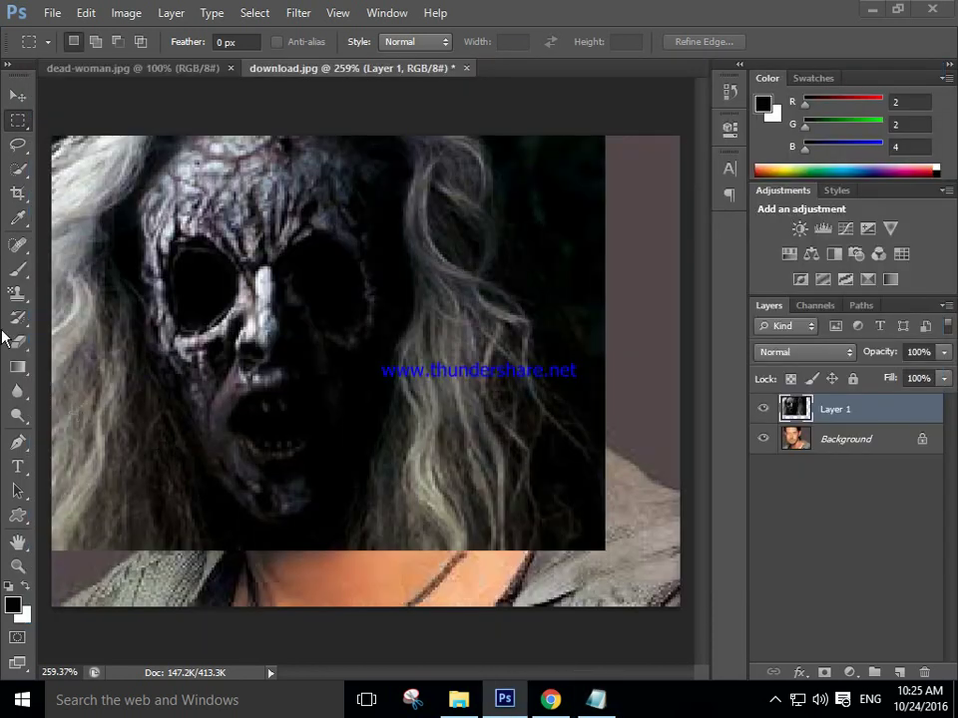
# - Select the Brush Tool and check the black-colour step in the notes
pyautogui.click(17, 272)
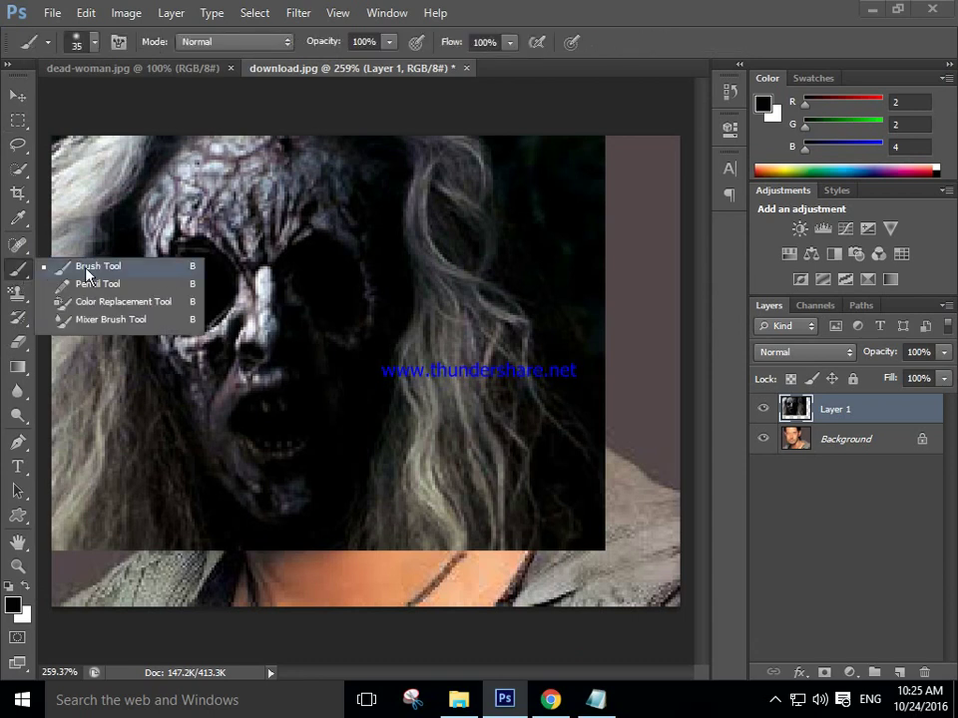
pyautogui.click(112, 267)
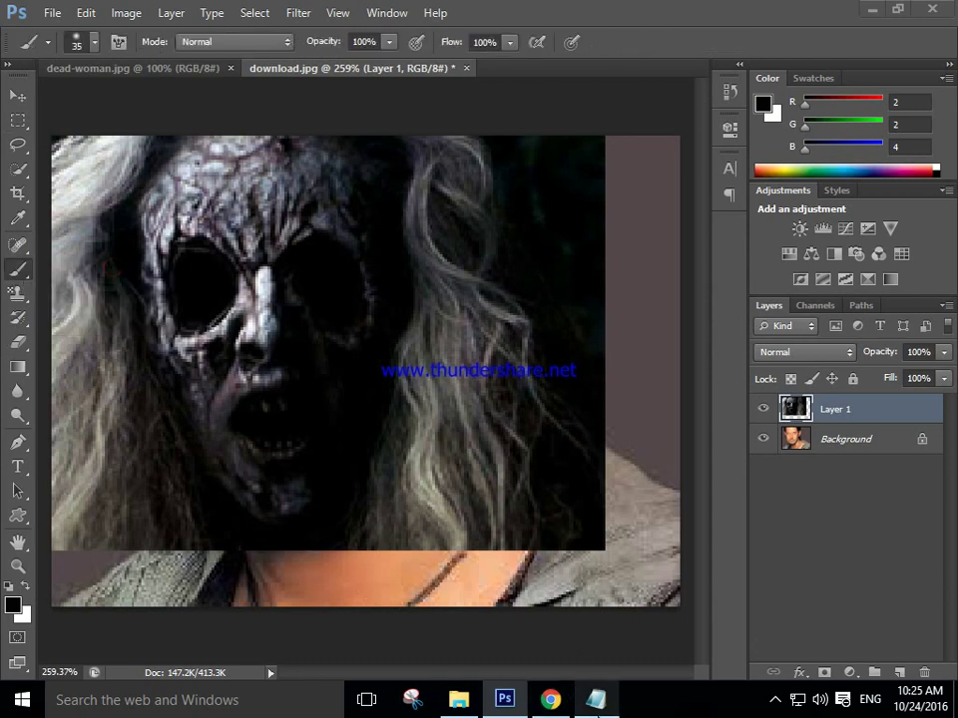
pyautogui.click(596, 699)
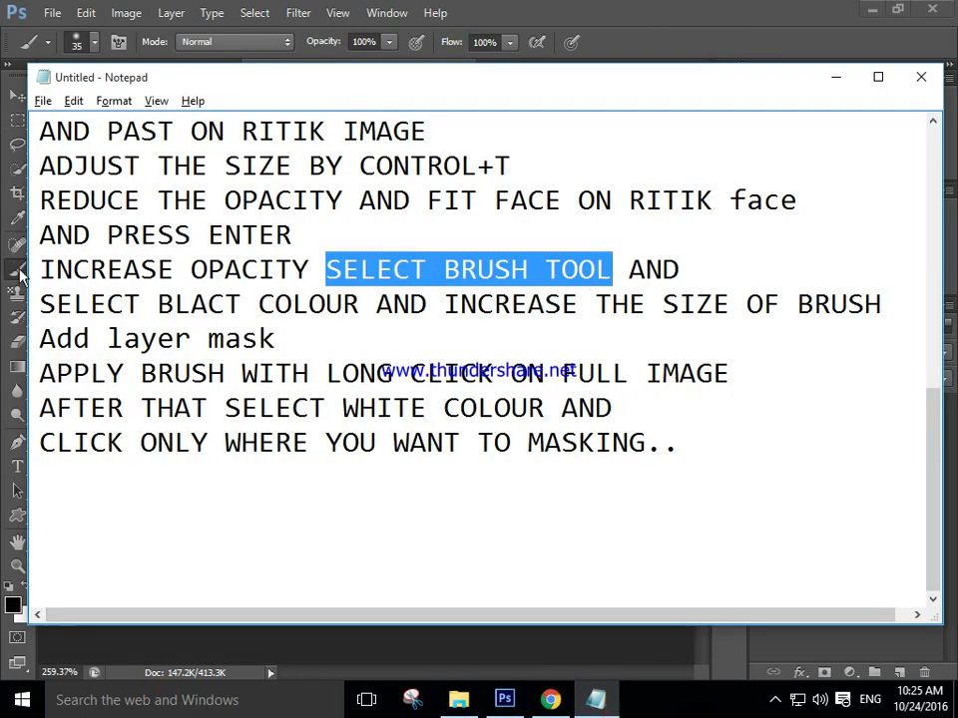
pyautogui.moveTo(40, 303); pyautogui.dragTo(361, 303)
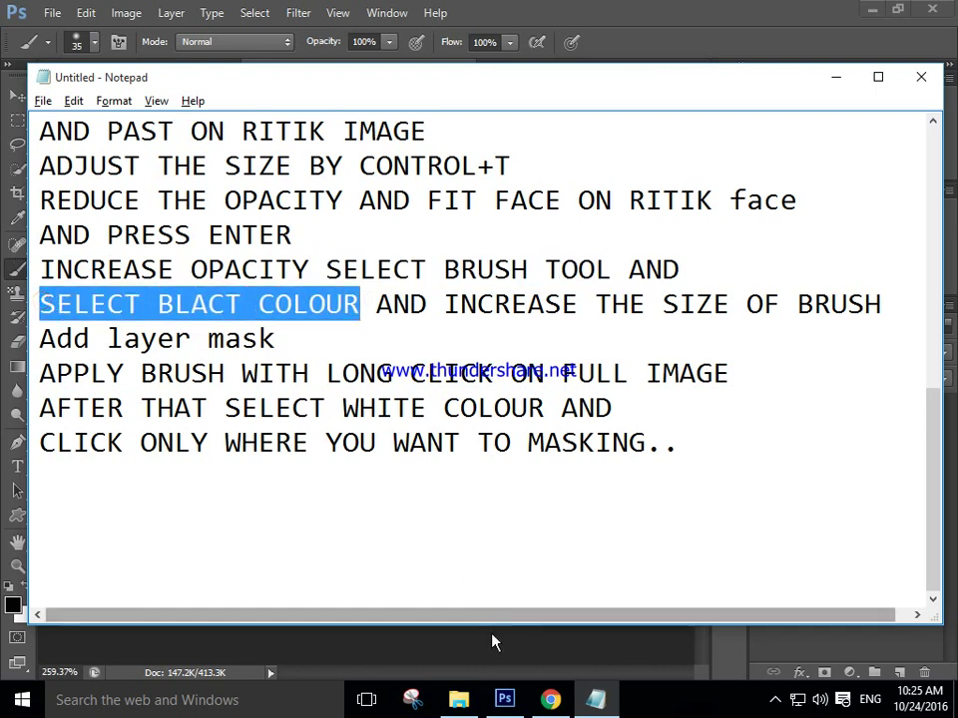
pyautogui.click(491, 641)
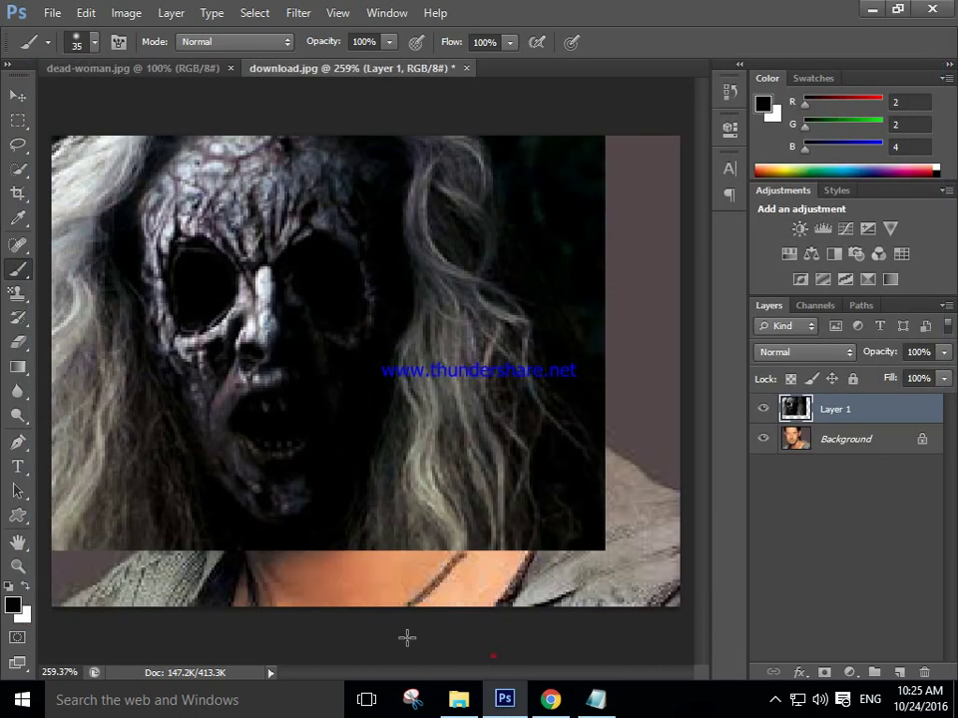
# - Set the foreground colour to near-black 020305
pyautogui.click(13, 606)
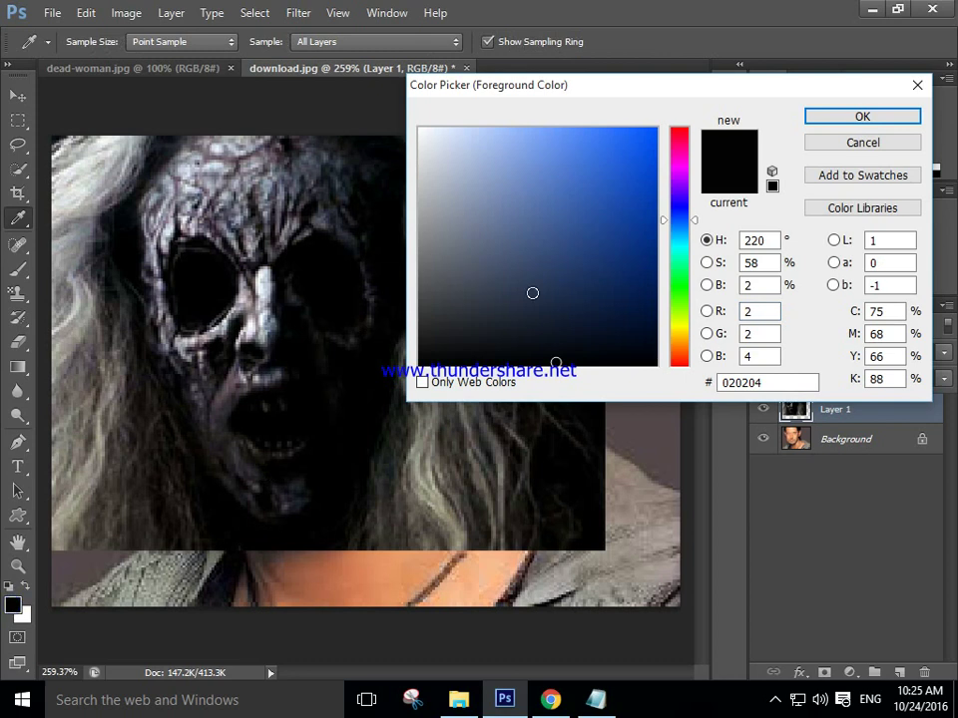
pyautogui.click(555, 361)
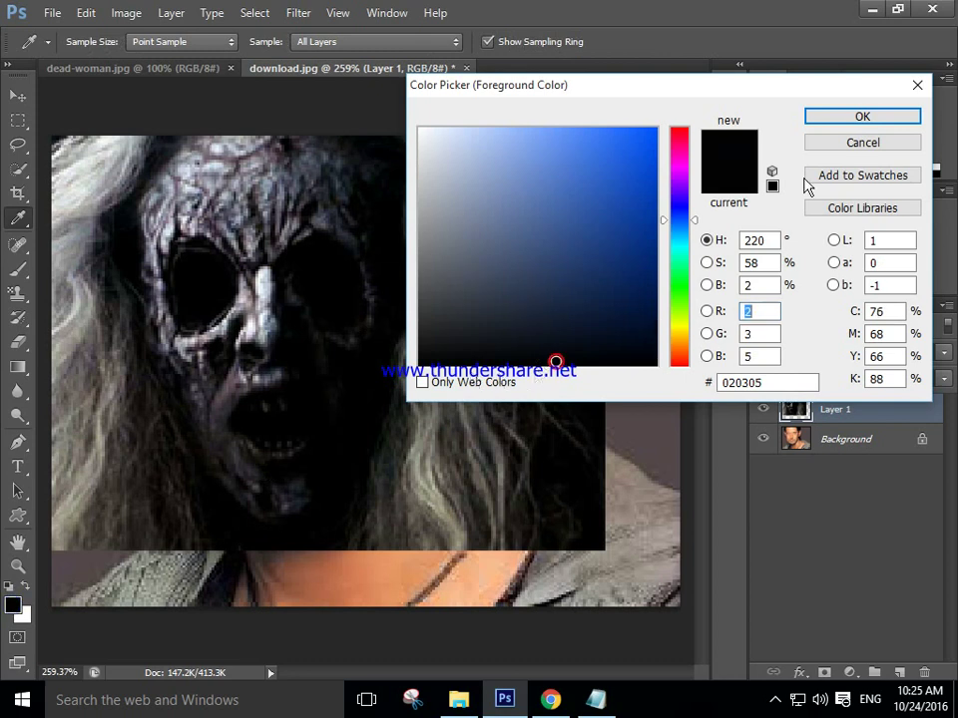
pyautogui.click(853, 120)
# - Highlight the brush-size and layer-mask steps in the Notepad notes
pyautogui.press('b')
pyautogui.hotkey('alt', 'Tab')
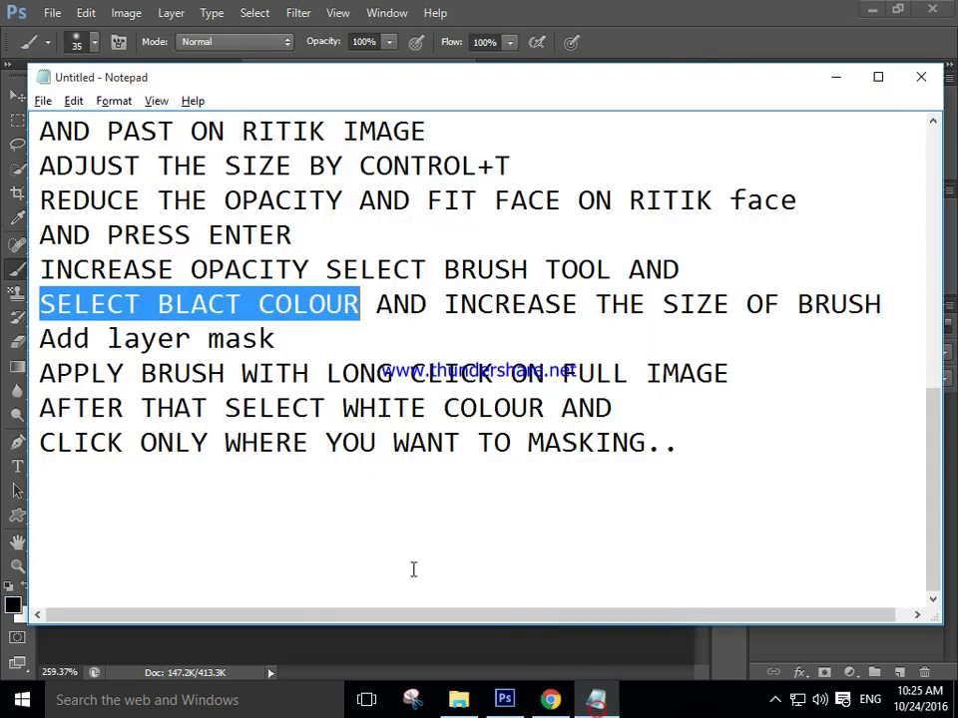
pyautogui.moveTo(444, 303)
pyautogui.mouseDown()
pyautogui.moveTo(920, 323)
pyautogui.moveTo(851, 302)
pyautogui.mouseUp()
pyautogui.click(834, 80)
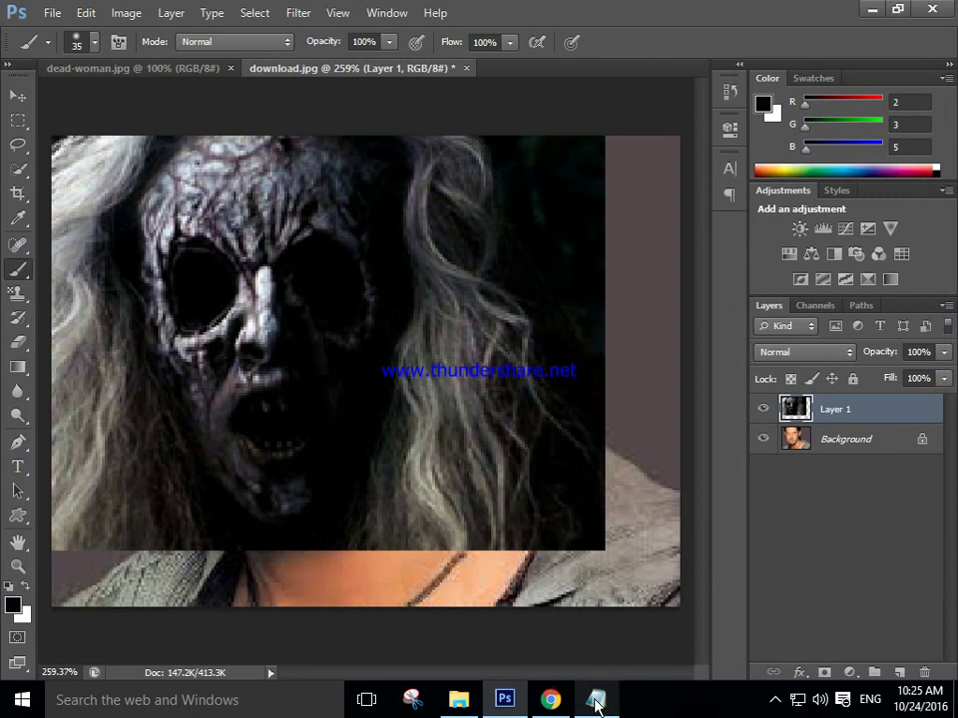
pyautogui.hotkey('alt', 'Tab')
pyautogui.click(886, 308)
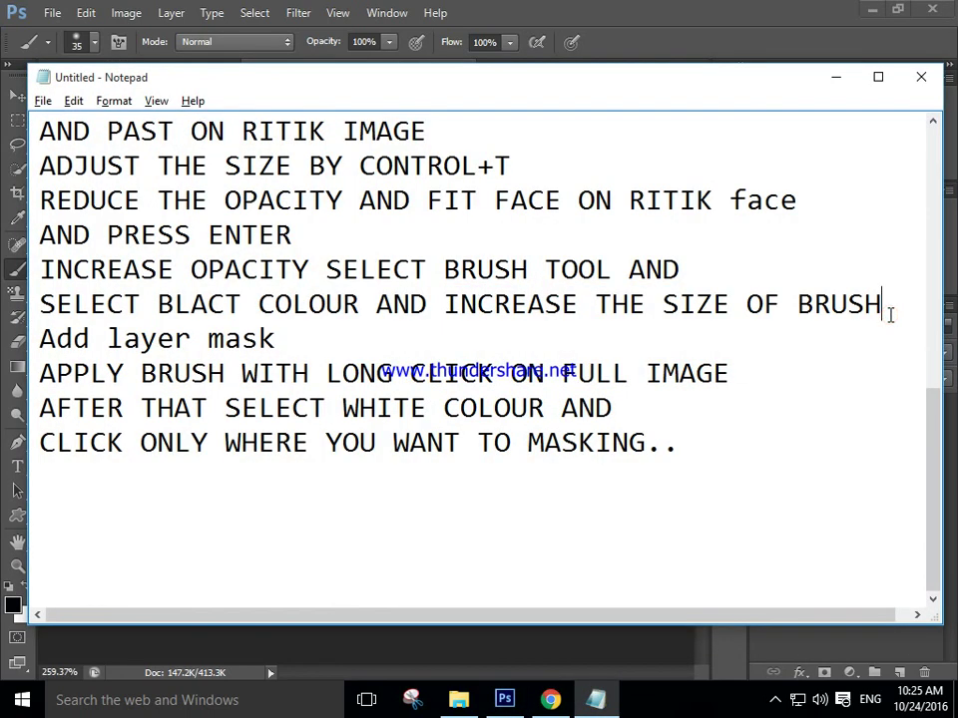
# - Append 'PRESSING [ BUTTON' to the brush-size line, then hide the notes
pyautogui.write('PR')
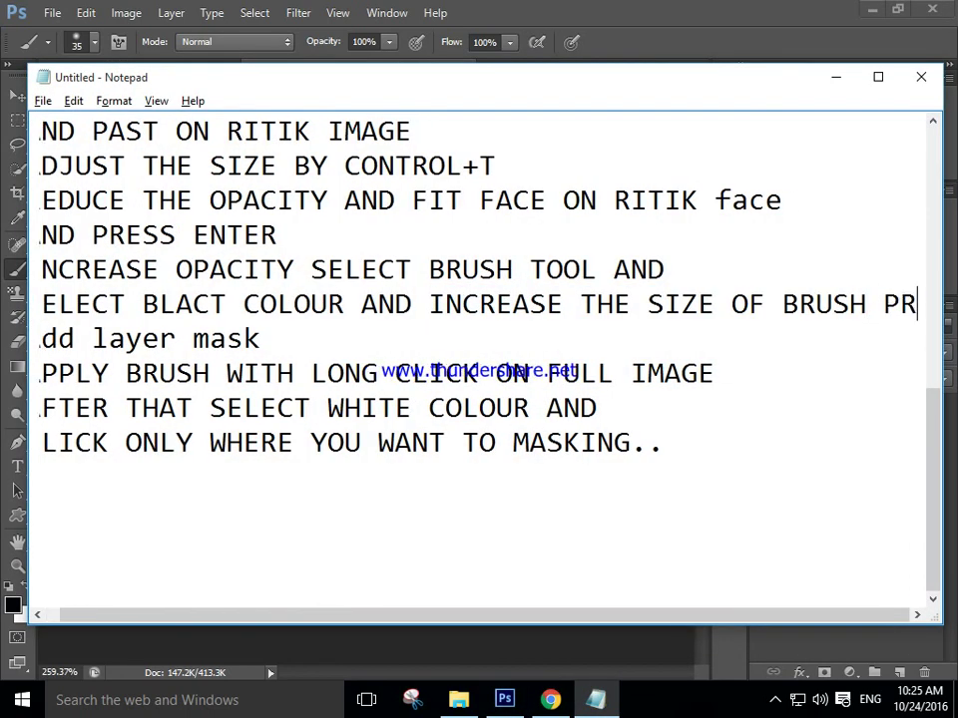
pyautogui.write('ESSI')
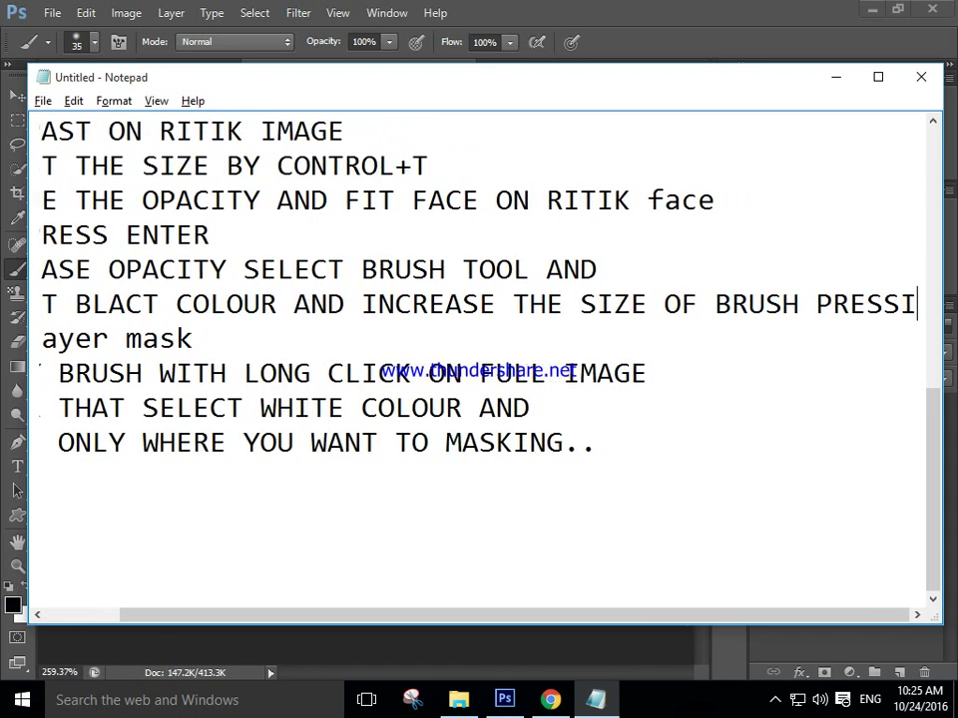
pyautogui.write('NG ')
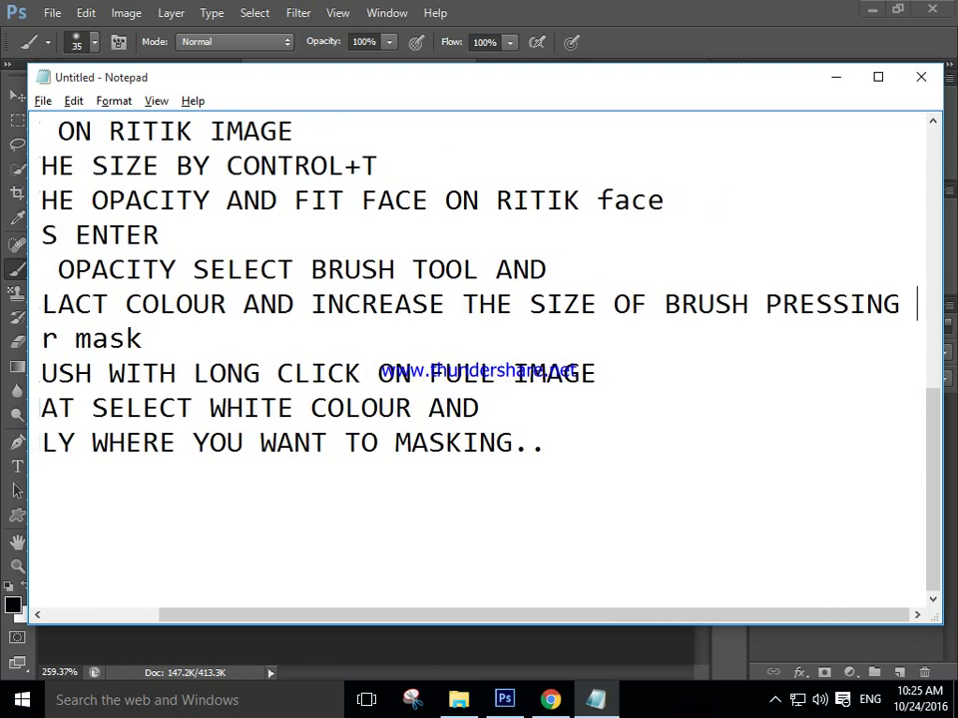
pyautogui.write('{')
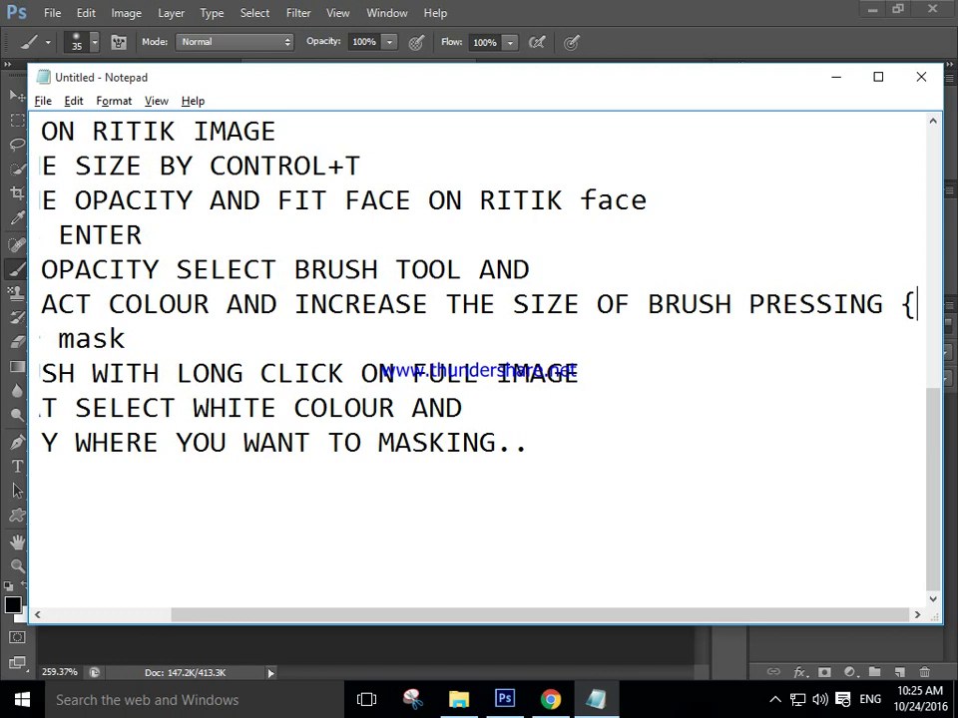
pyautogui.press('BackSpace')
pyautogui.write('[ ')
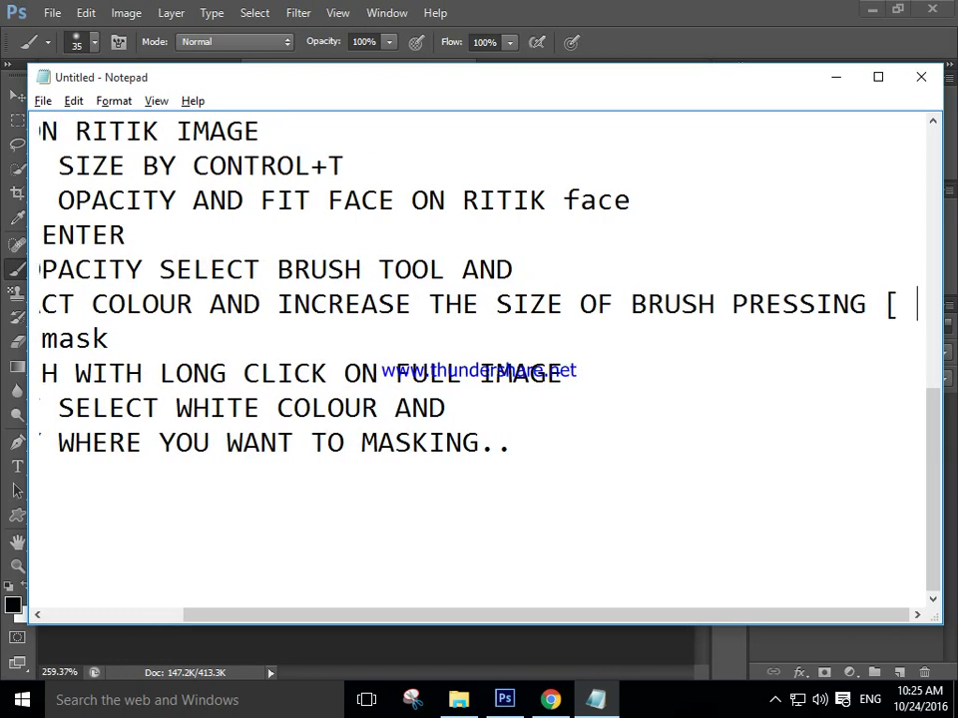
pyautogui.write('BUTT')
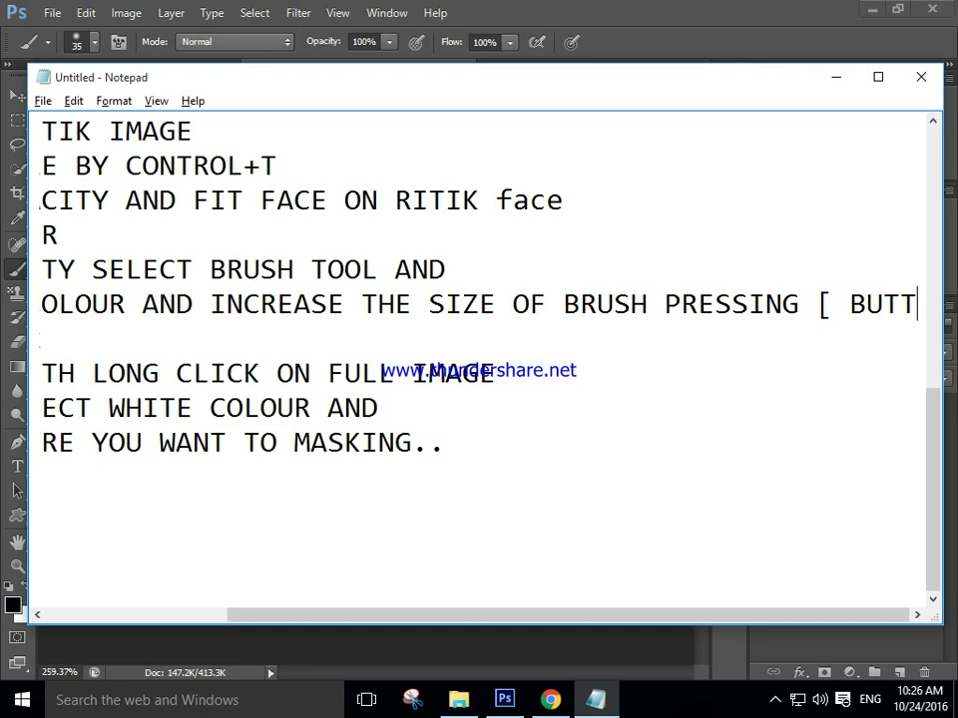
pyautogui.write('ON')
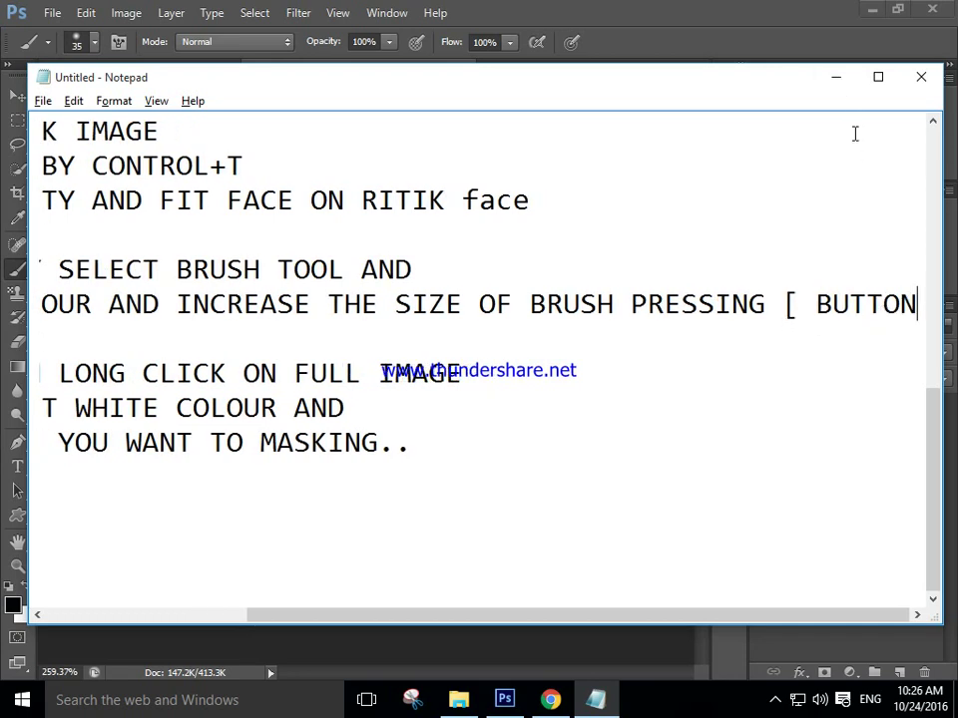
pyautogui.press('Down')
pyautogui.press('Home')
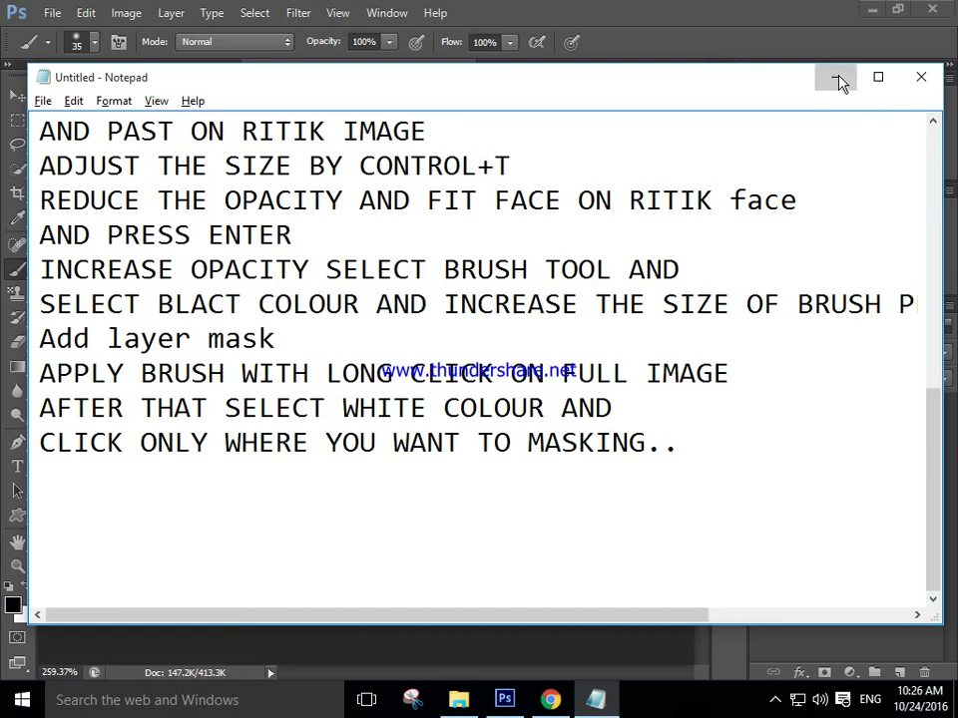
pyautogui.click(838, 79)
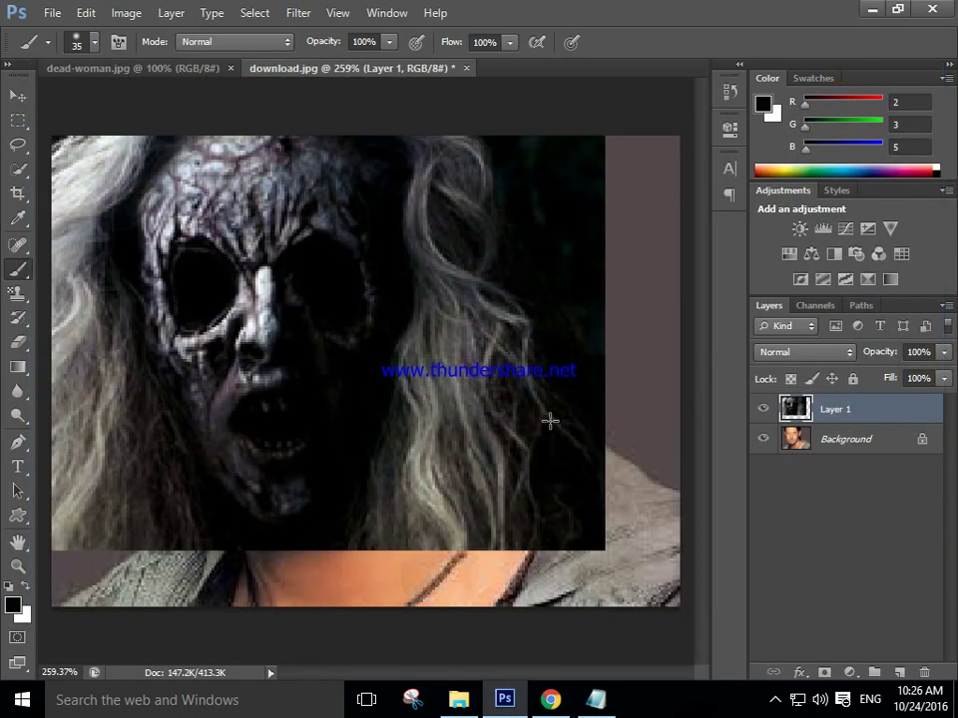
# - Set the brush to 45 pixels and change the bracket after 'PRESSING' in the notes to ']'
pyautogui.press('[')
pyautogui.press(']')
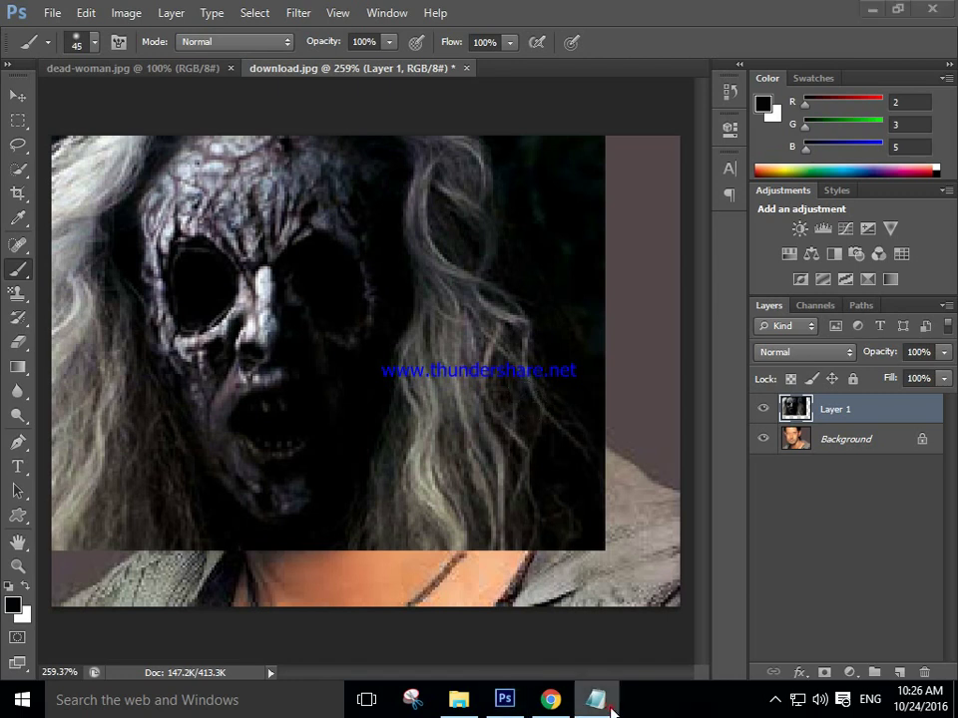
pyautogui.click(609, 708)
pyautogui.scroll(1, 766, 332)
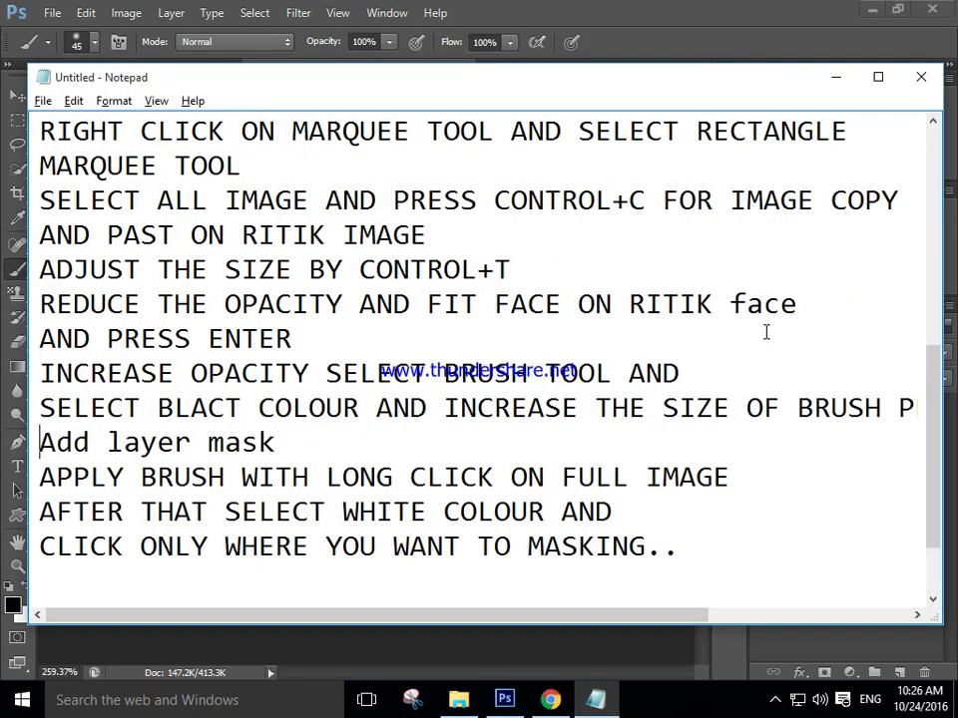
pyautogui.moveTo(647, 615); pyautogui.dragTo(812, 615)
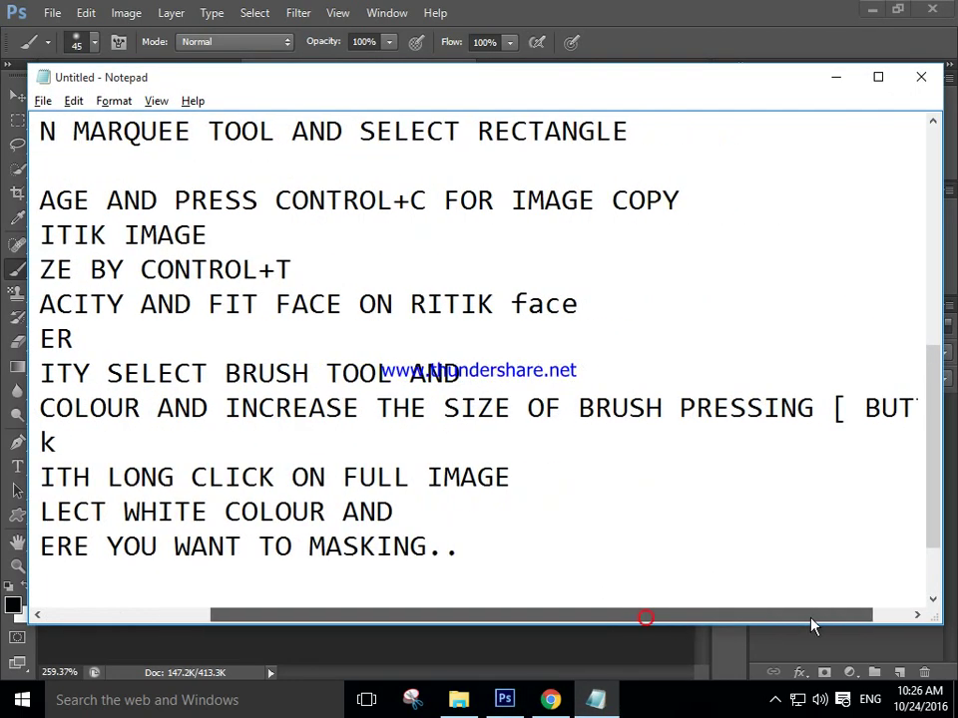
pyautogui.moveTo(856, 412); pyautogui.dragTo(816, 412)
pyautogui.doubleClick(838, 409)
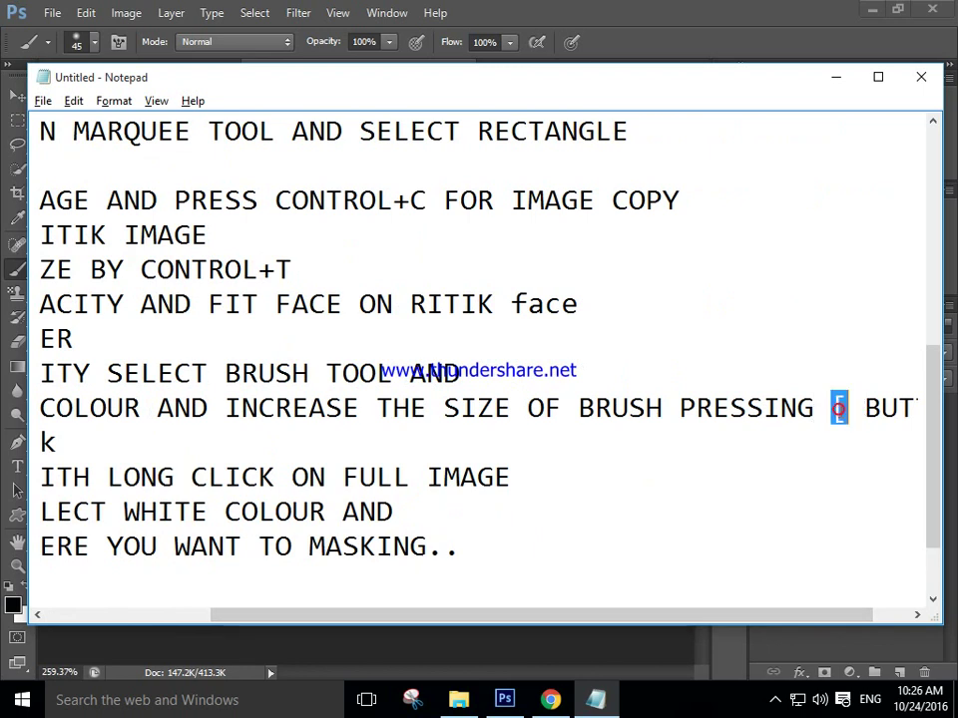
pyautogui.write(']')
pyautogui.moveTo(787, 615)
pyautogui.mouseDown()
pyautogui.moveTo(808, 616)
pyautogui.moveTo(470, 616)
pyautogui.mouseUp()
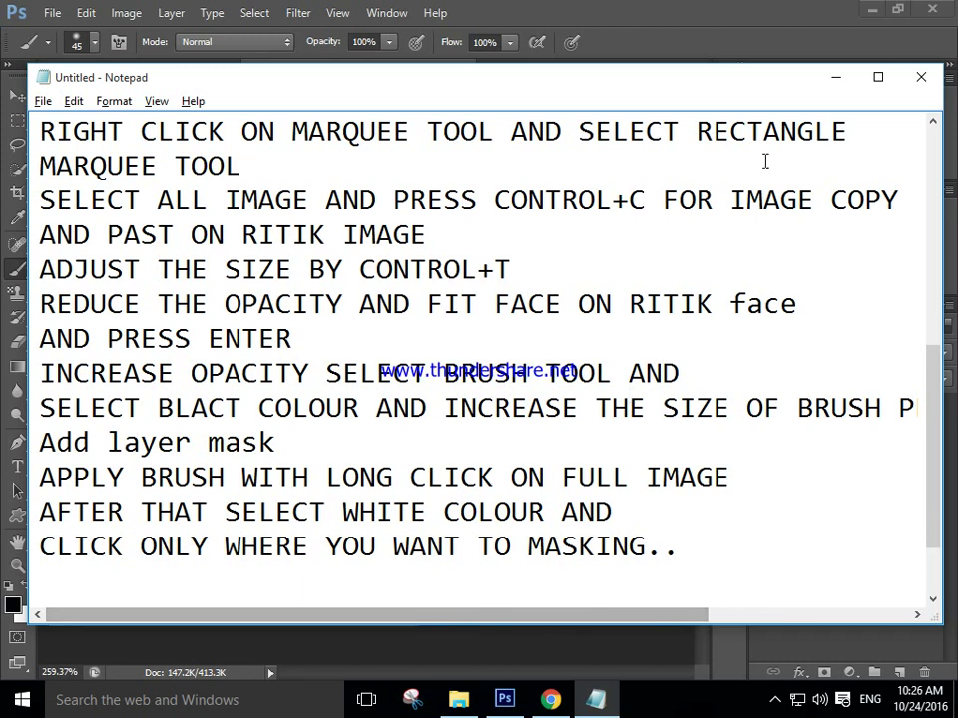
pyautogui.click(838, 77)
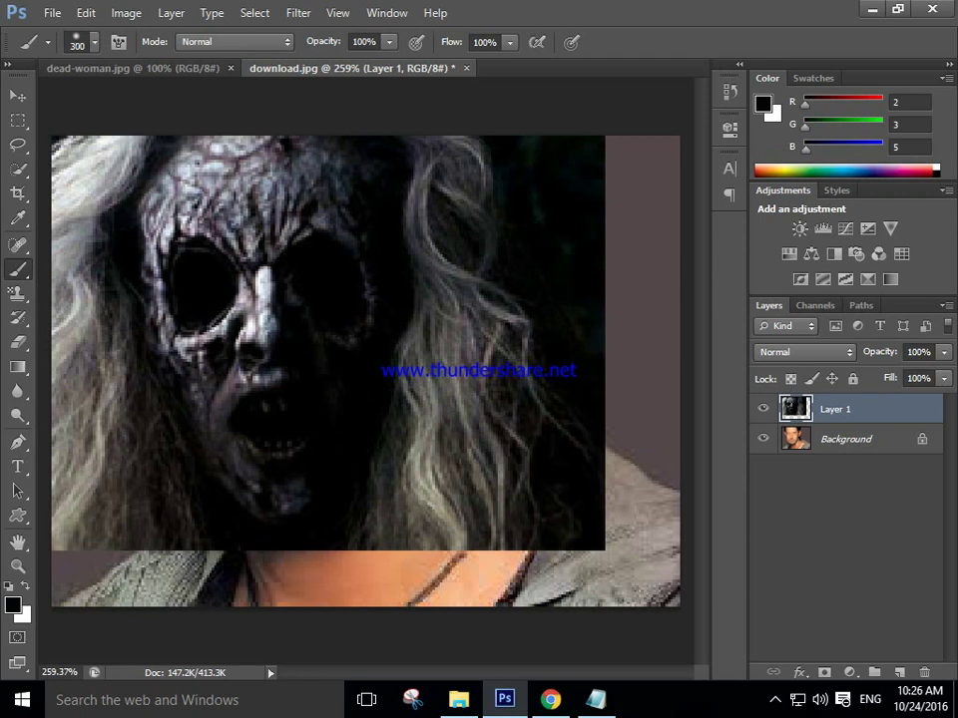
# - Enlarge the brush to 400 pixels and highlight the Add layer mask step in the notes
pyautogui.press(']')
pyautogui.hotkey('alt', 'Tab')
pyautogui.moveTo(40, 441); pyautogui.dragTo(276, 442)
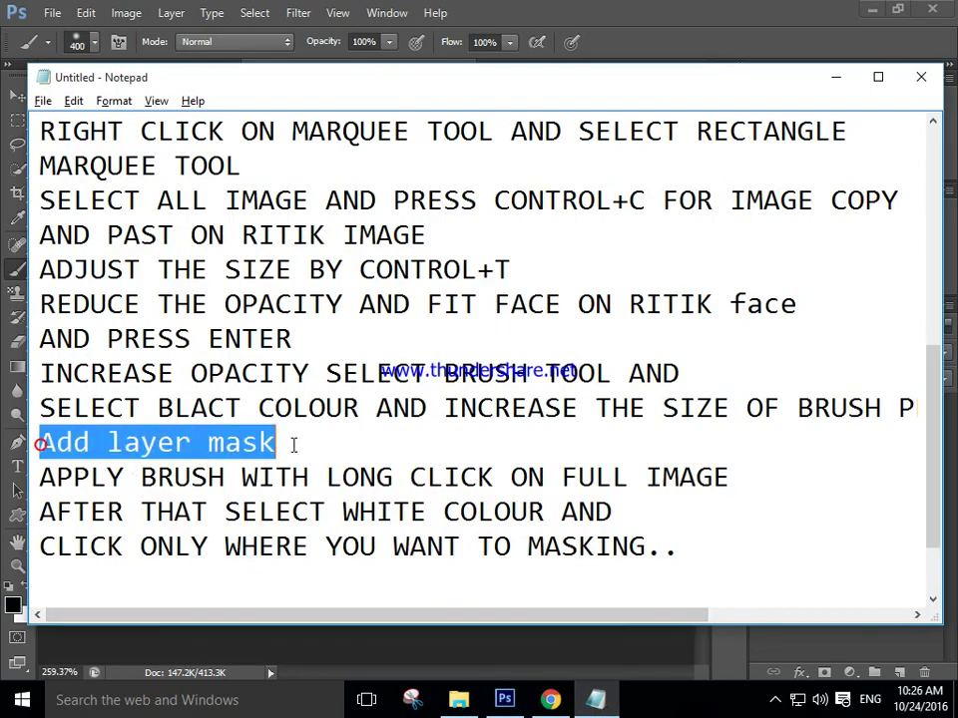
pyautogui.click(835, 77)
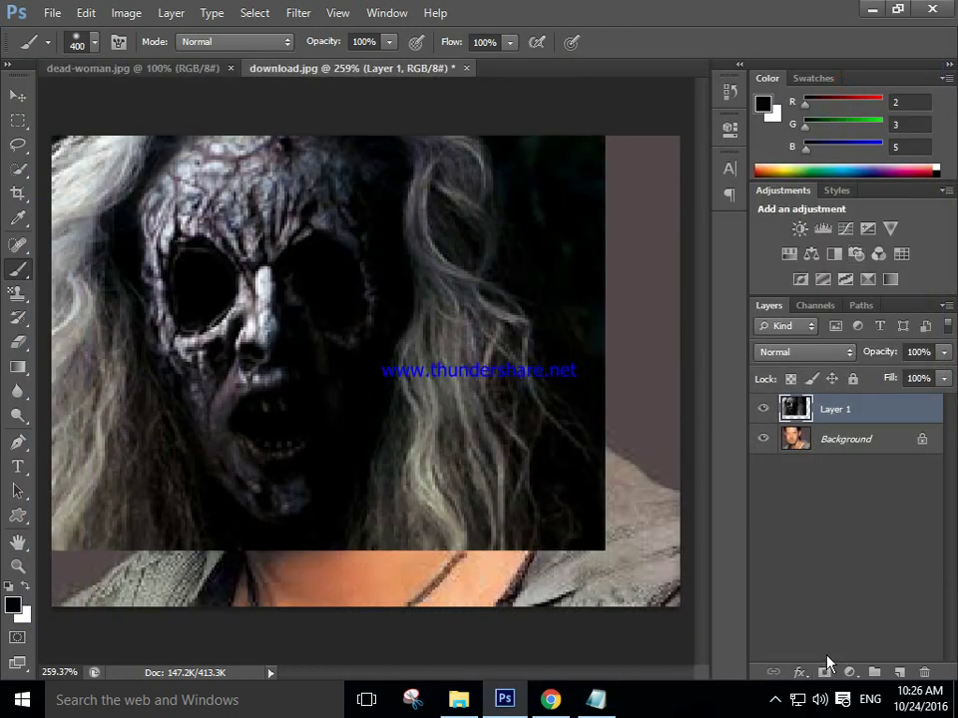
# - Add a layer mask to Layer 1 and highlight the brush-the-full-image step in the notes
pyautogui.click(825, 658)
pyautogui.click(843, 410)
pyautogui.click(828, 674)
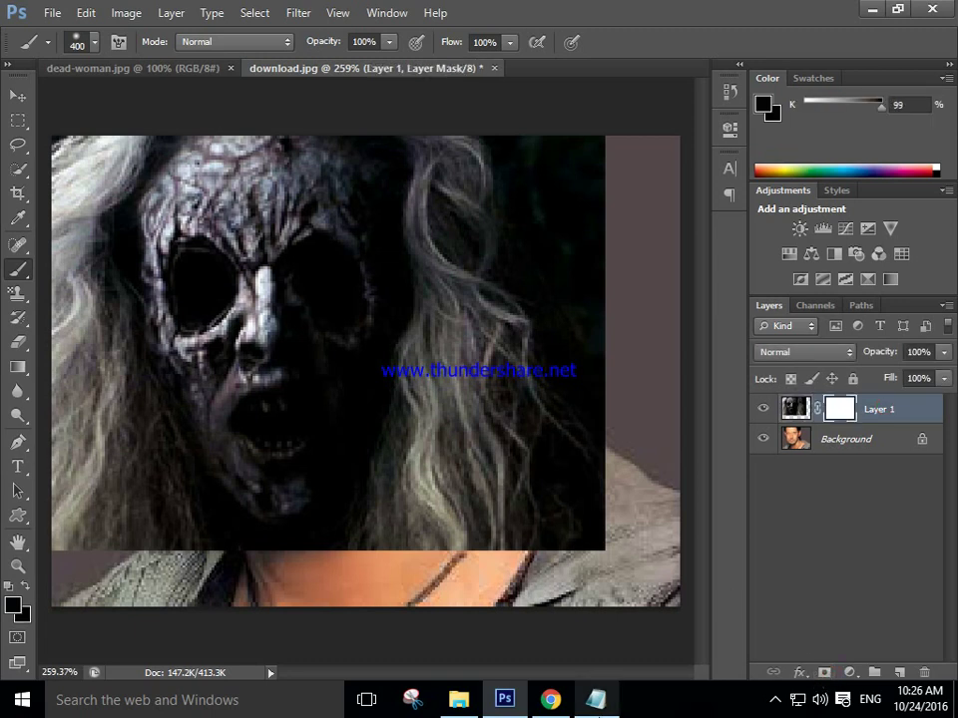
pyautogui.click(599, 699)
pyautogui.moveTo(44, 483); pyautogui.dragTo(734, 479)
pyautogui.click(838, 77)
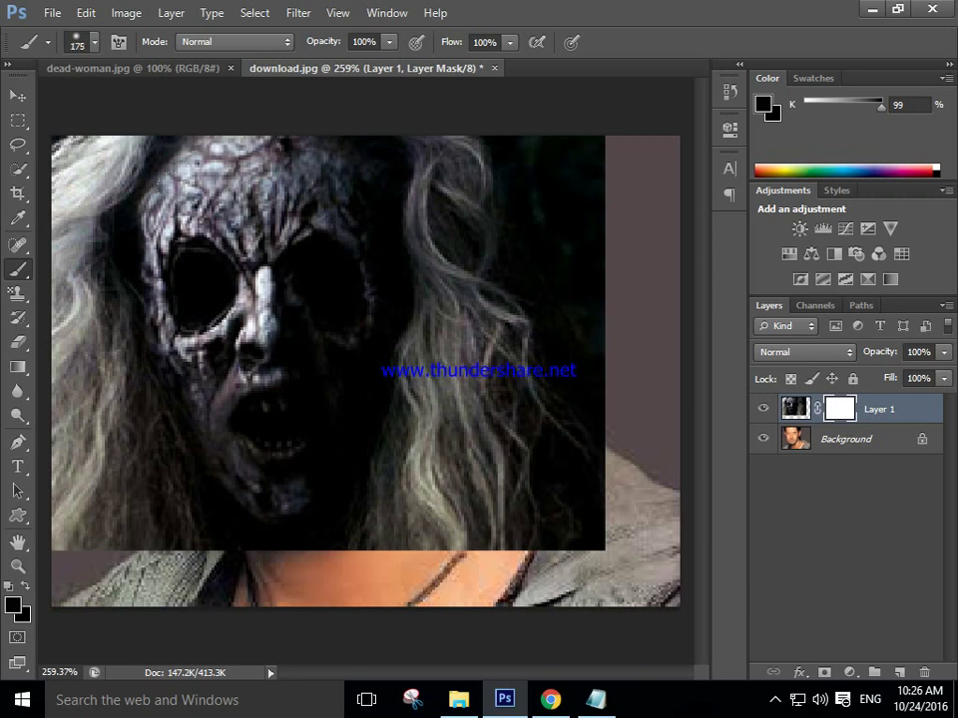
# - Paint the mask black across the whole canvas, including the hairline, to reveal the man's portrait
pyautogui.moveTo(139, 179); pyautogui.dragTo(219, 300)
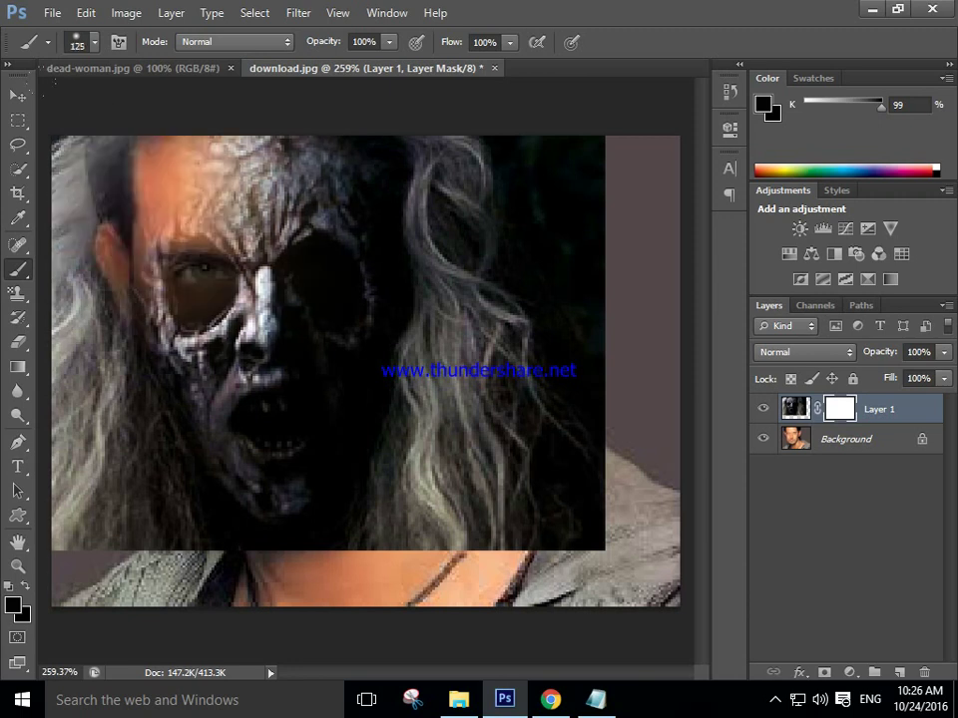
pyautogui.moveTo(144, 186); pyautogui.dragTo(179, 399)
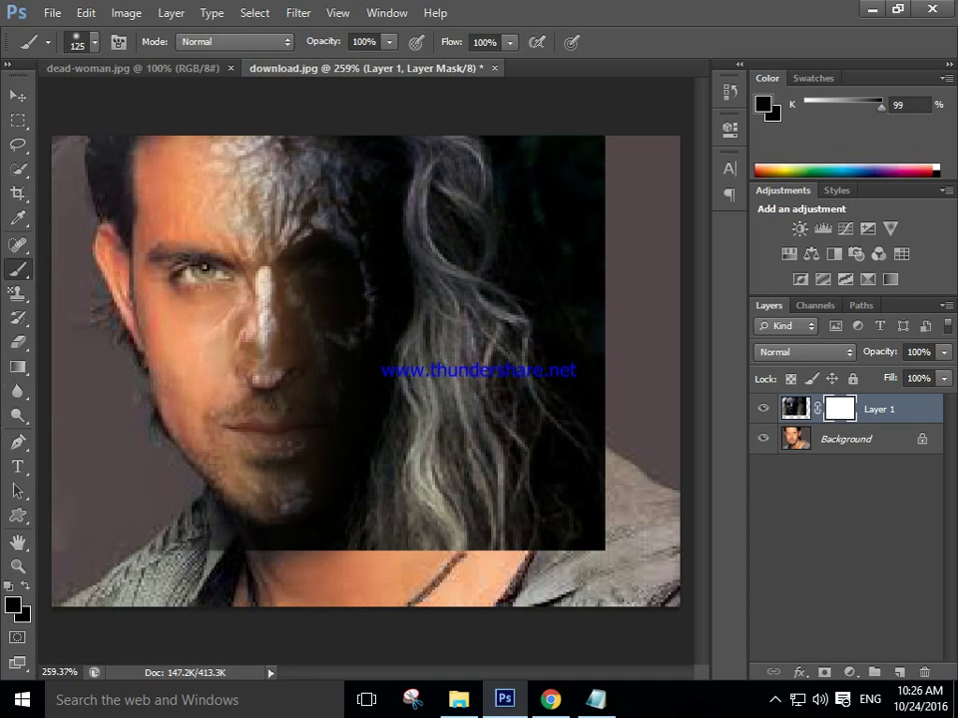
pyautogui.moveTo(179, 130); pyautogui.dragTo(299, 399)
pyautogui.moveTo(230, 129); pyautogui.dragTo(399, 398)
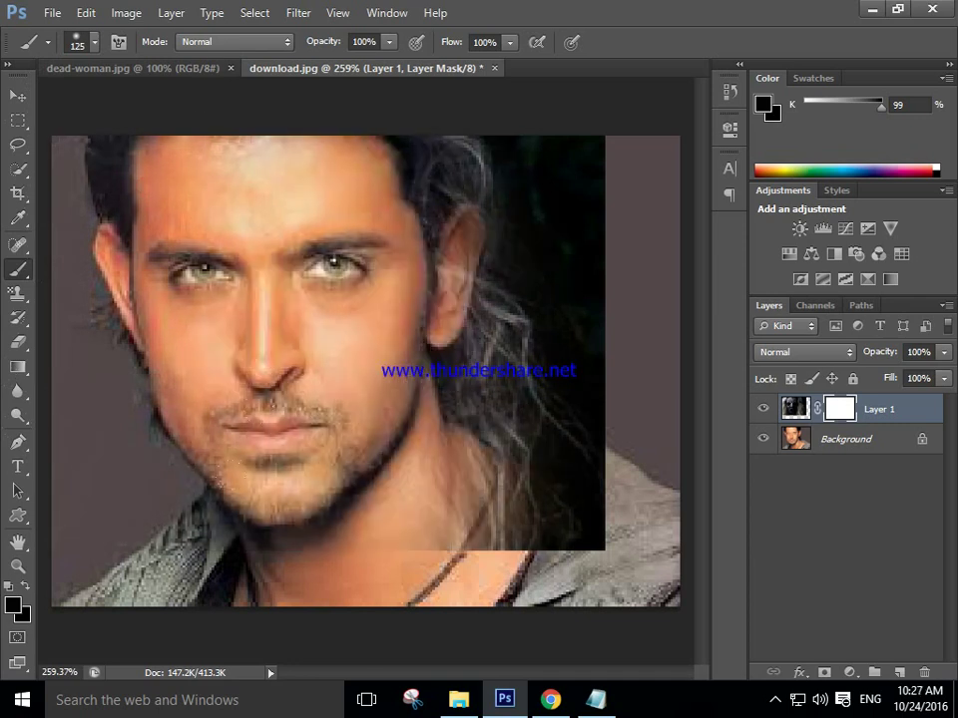
pyautogui.moveTo(339, 179); pyautogui.dragTo(429, 399)
pyautogui.moveTo(499, 140)
pyautogui.mouseDown()
pyautogui.moveTo(559, 300)
pyautogui.moveTo(559, 499)
pyautogui.mouseUp()
pyautogui.moveTo(589, 139); pyautogui.dragTo(588, 478)
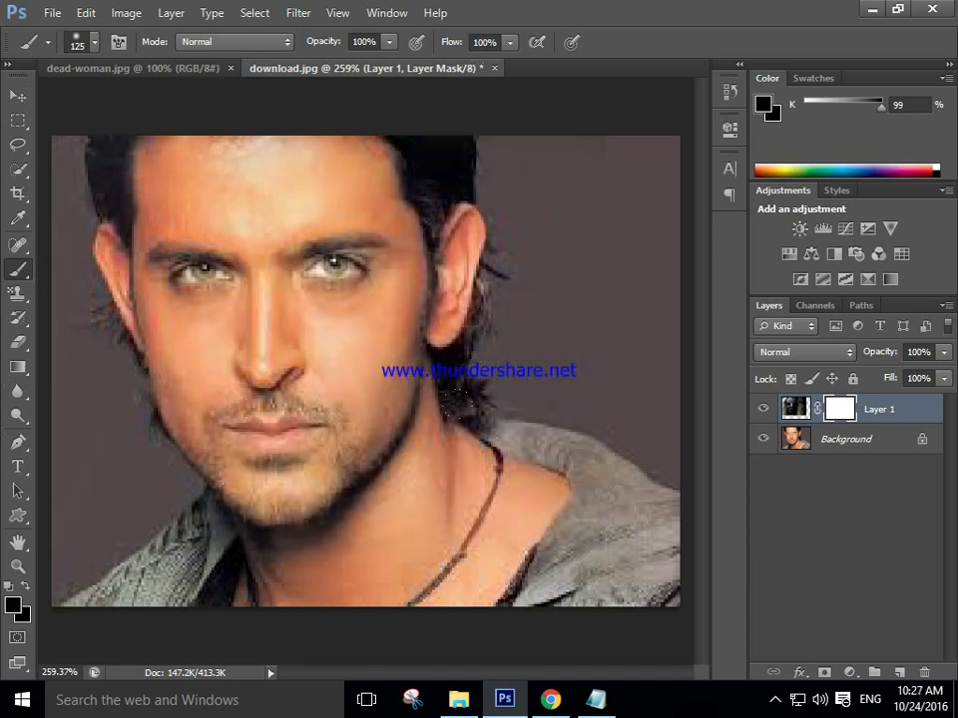
pyautogui.moveTo(384, 209); pyautogui.dragTo(409, 284)
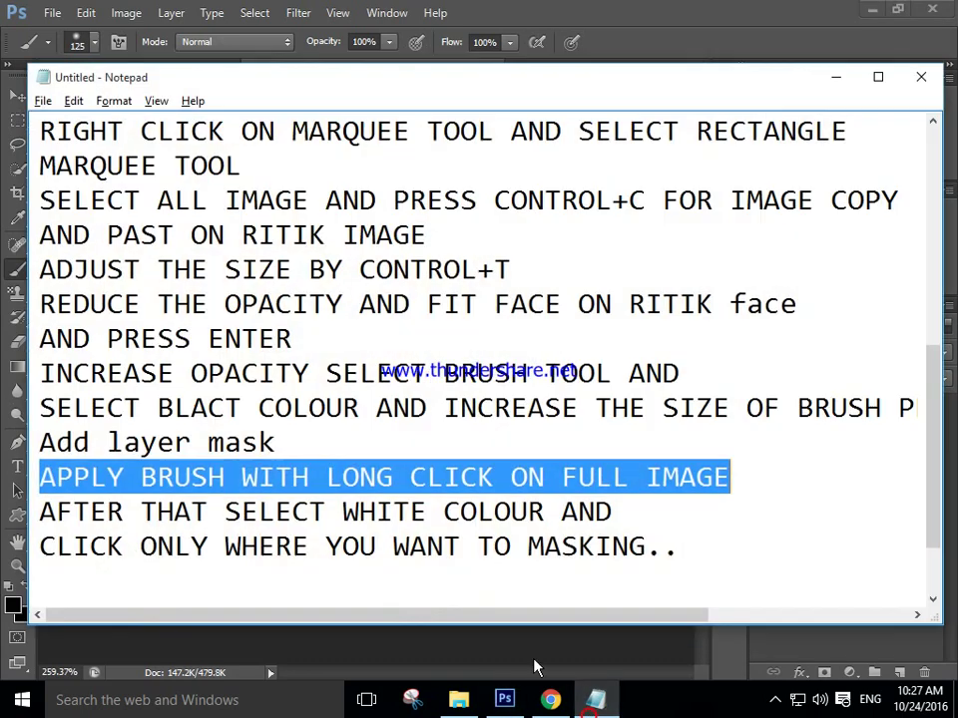
# - Highlight the 'choose white' and 'click where to mask' steps in the Notepad notes
pyautogui.hotkey('alt', 'Tab')
pyautogui.moveTo(36, 512); pyautogui.dragTo(608, 513)
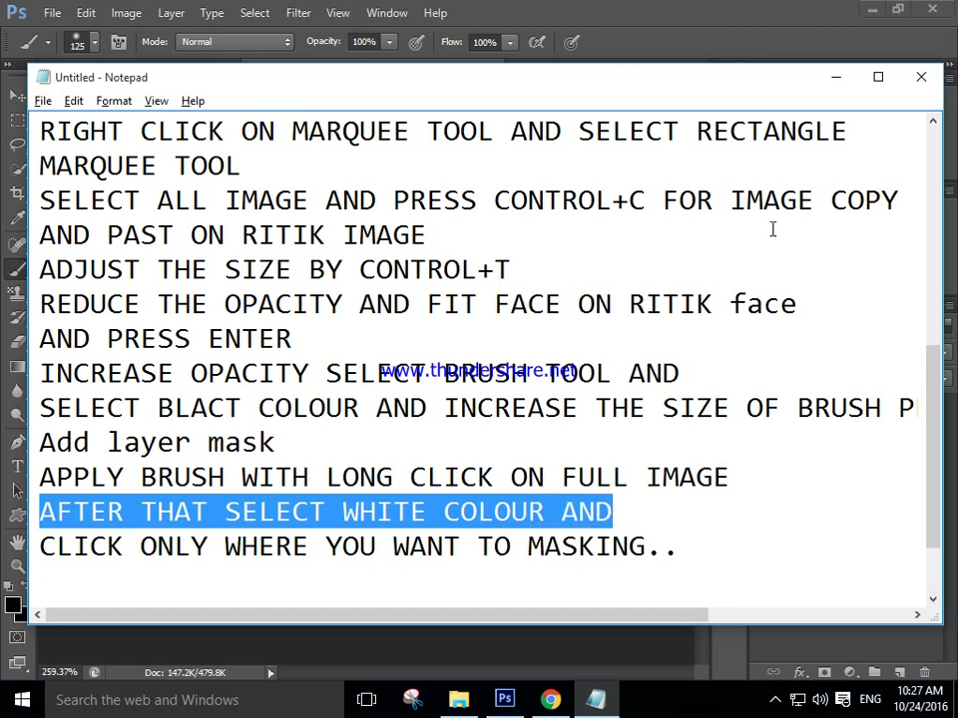
pyautogui.moveTo(40, 549)
pyautogui.mouseDown()
pyautogui.moveTo(296, 566)
pyautogui.moveTo(684, 567)
pyautogui.mouseUp()
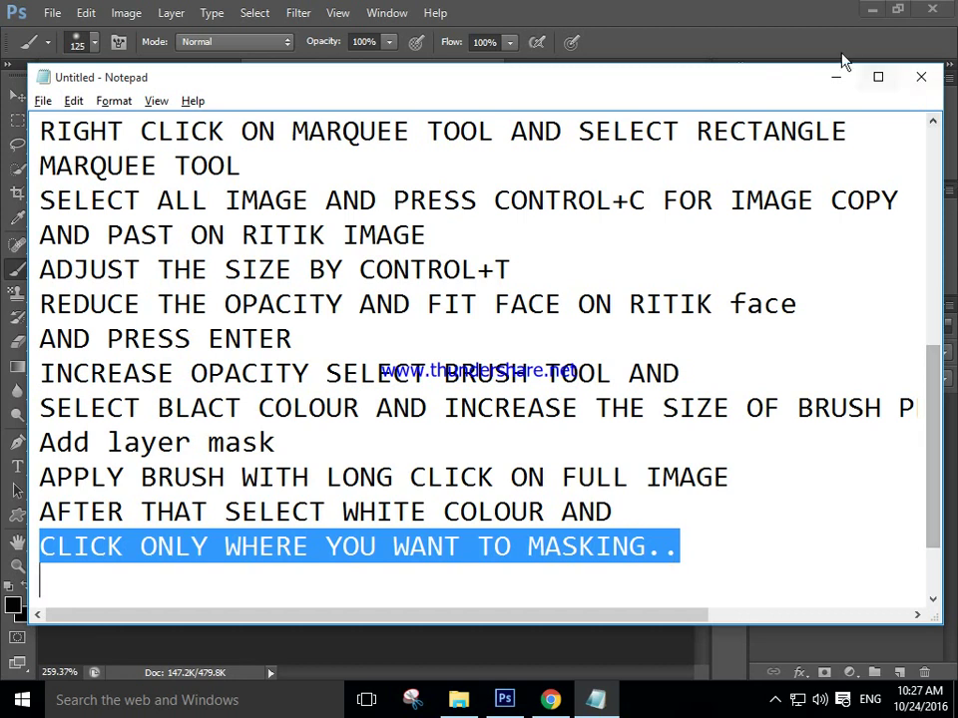
pyautogui.click(836, 77)
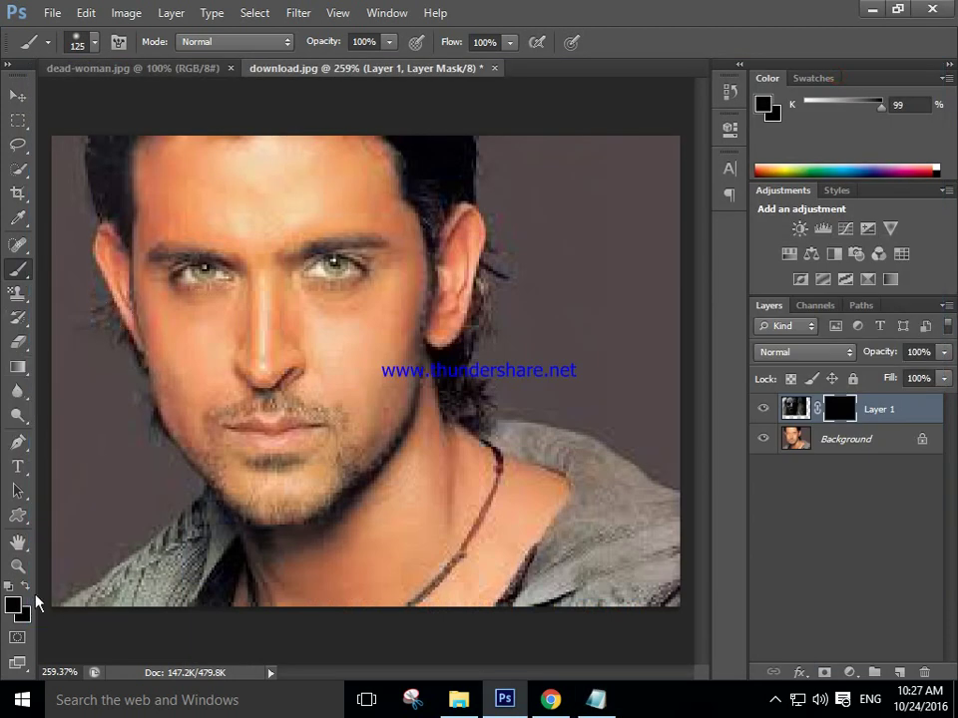
# - Set the foreground colour to near-white (#fbfbfb) in the Color Picker
pyautogui.click(12, 606)
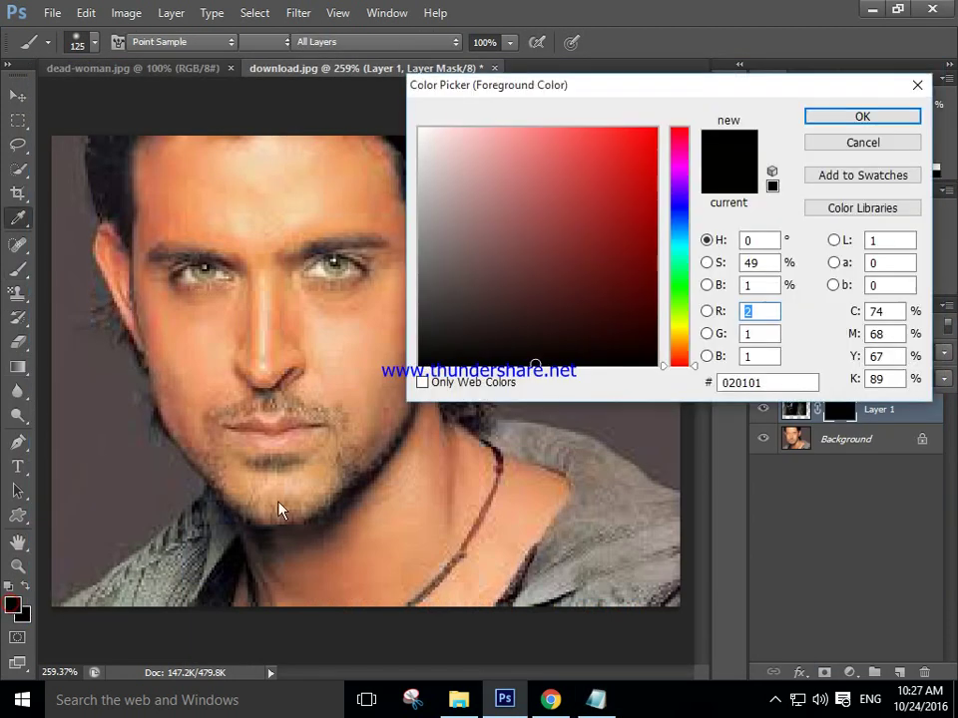
pyautogui.click(417, 132)
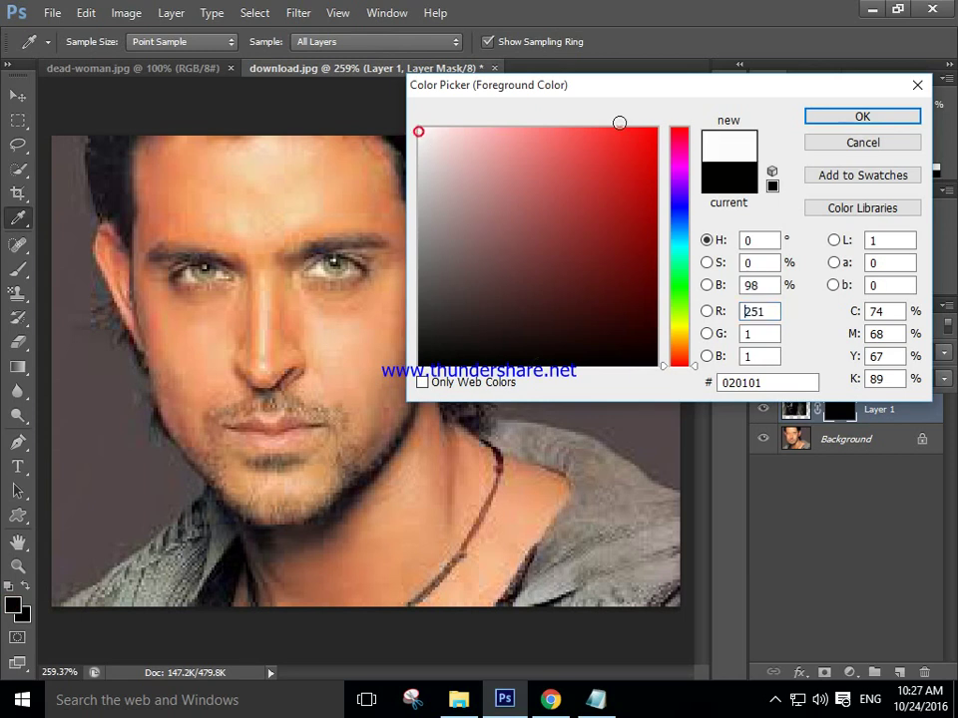
pyautogui.click(827, 118)
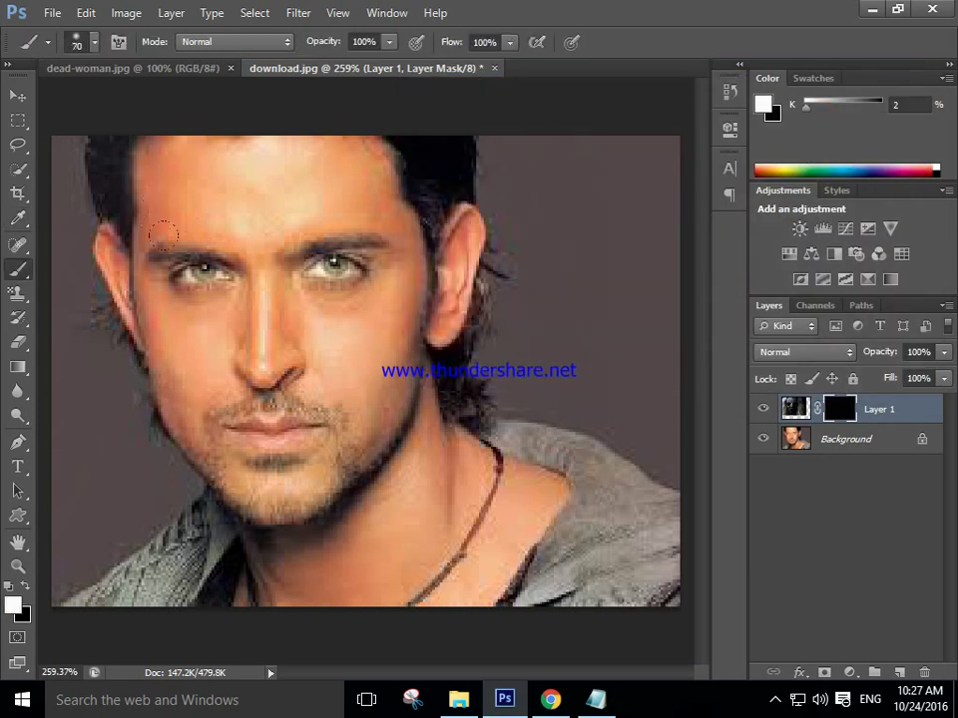
# - With a slightly smaller brush, paint dark hollow eyes and a dark mouth onto the face
pyautogui.press('[')
pyautogui.moveTo(163, 244)
pyautogui.mouseDown()
pyautogui.moveTo(196, 278)
pyautogui.moveTo(177, 278)
pyautogui.moveTo(171, 251)
pyautogui.moveTo(179, 240)
pyautogui.mouseUp()
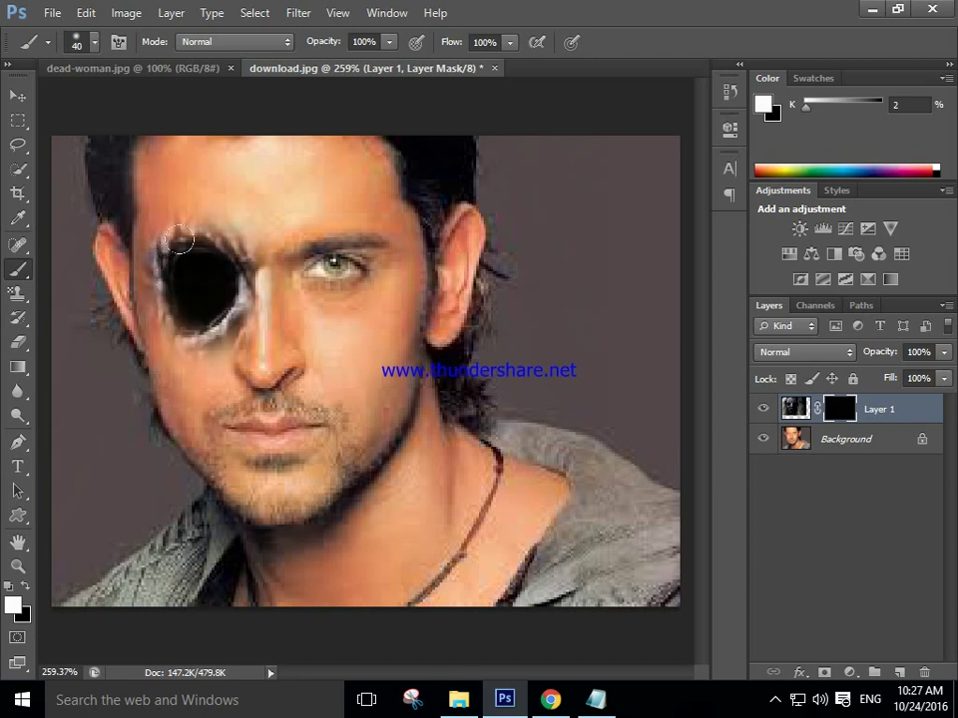
pyautogui.moveTo(351, 244); pyautogui.dragTo(333, 238)
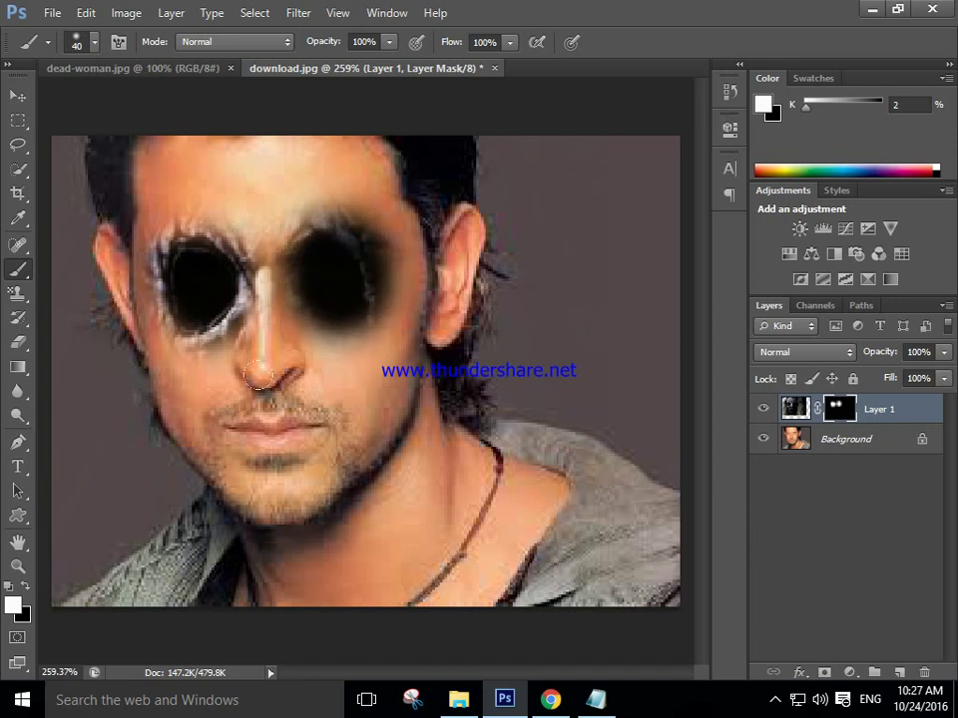
pyautogui.moveTo(222, 419)
pyautogui.mouseDown()
pyautogui.moveTo(230, 406)
pyautogui.moveTo(315, 400)
pyautogui.mouseUp()
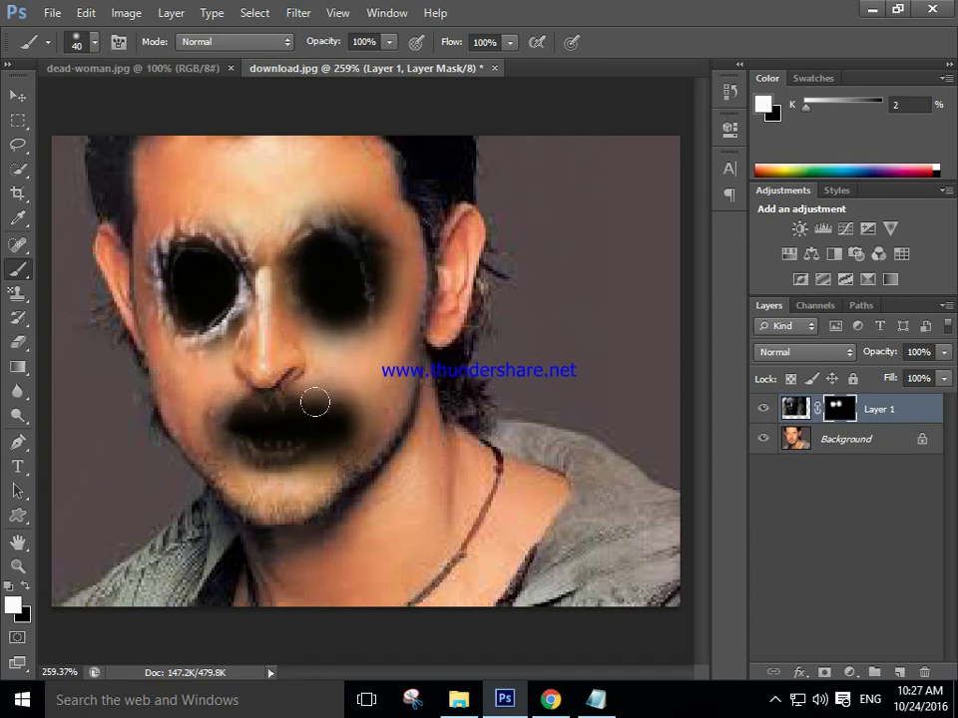
pyautogui.moveTo(236, 406)
pyautogui.mouseDown()
pyautogui.moveTo(252, 421)
pyautogui.moveTo(230, 422)
pyautogui.moveTo(252, 430)
pyautogui.moveTo(284, 419)
pyautogui.moveTo(240, 427)
pyautogui.moveTo(242, 442)
pyautogui.moveTo(252, 437)
pyautogui.mouseUp()
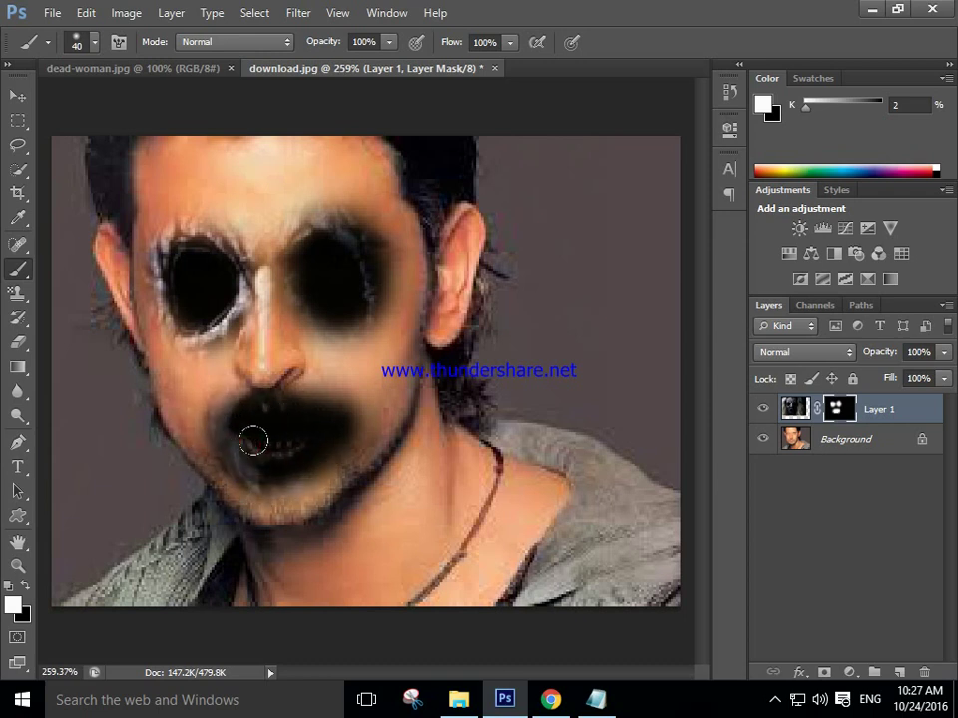
# - Reveal grey hair on both sides of the head and neck, redoing one undone stroke
pyautogui.moveTo(408, 146)
pyautogui.mouseDown()
pyautogui.moveTo(457, 428)
pyautogui.moveTo(448, 539)
pyautogui.moveTo(421, 557)
pyautogui.mouseUp()
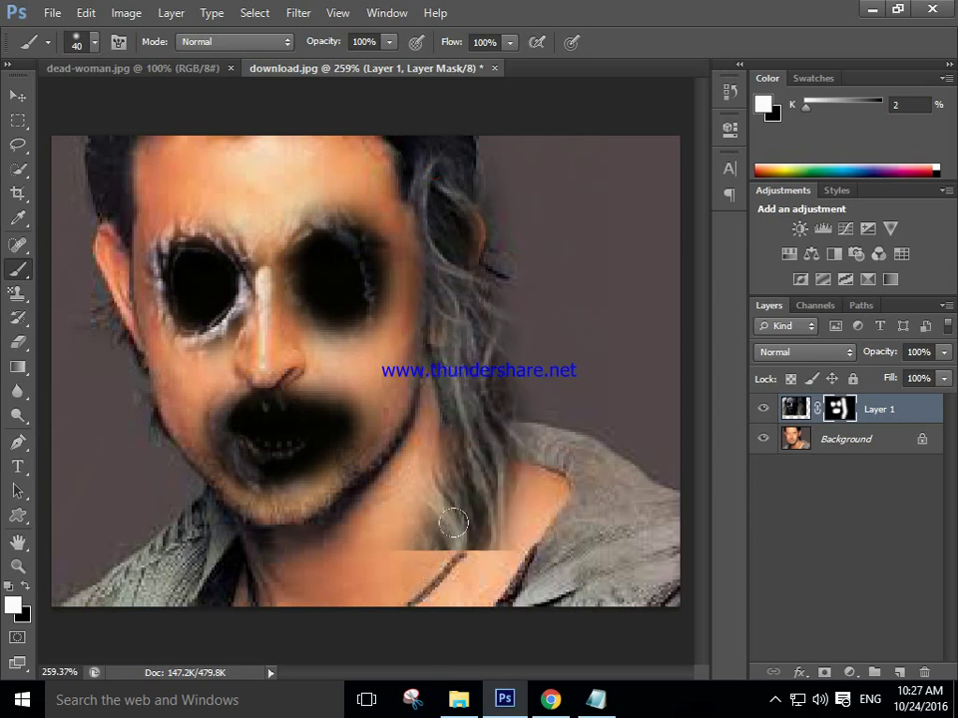
pyautogui.hotkey('ctrl', 'z')
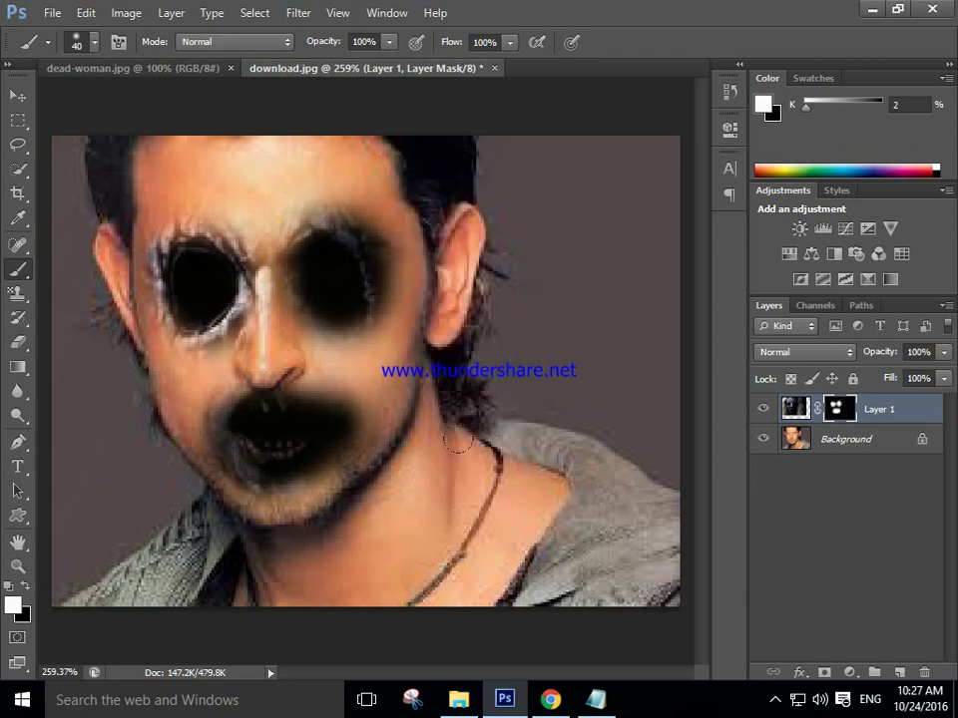
pyautogui.moveTo(398, 143)
pyautogui.mouseDown()
pyautogui.moveTo(425, 220)
pyautogui.moveTo(427, 383)
pyautogui.mouseUp()
pyautogui.moveTo(406, 305); pyautogui.dragTo(384, 384)
pyautogui.moveTo(347, 148)
pyautogui.mouseDown()
pyautogui.moveTo(368, 142)
pyautogui.moveTo(325, 130)
pyautogui.mouseUp()
pyautogui.moveTo(152, 140)
pyautogui.mouseDown()
pyautogui.moveTo(91, 122)
pyautogui.moveTo(68, 148)
pyautogui.moveTo(82, 190)
pyautogui.moveTo(87, 317)
pyautogui.moveTo(208, 481)
pyautogui.mouseUp()
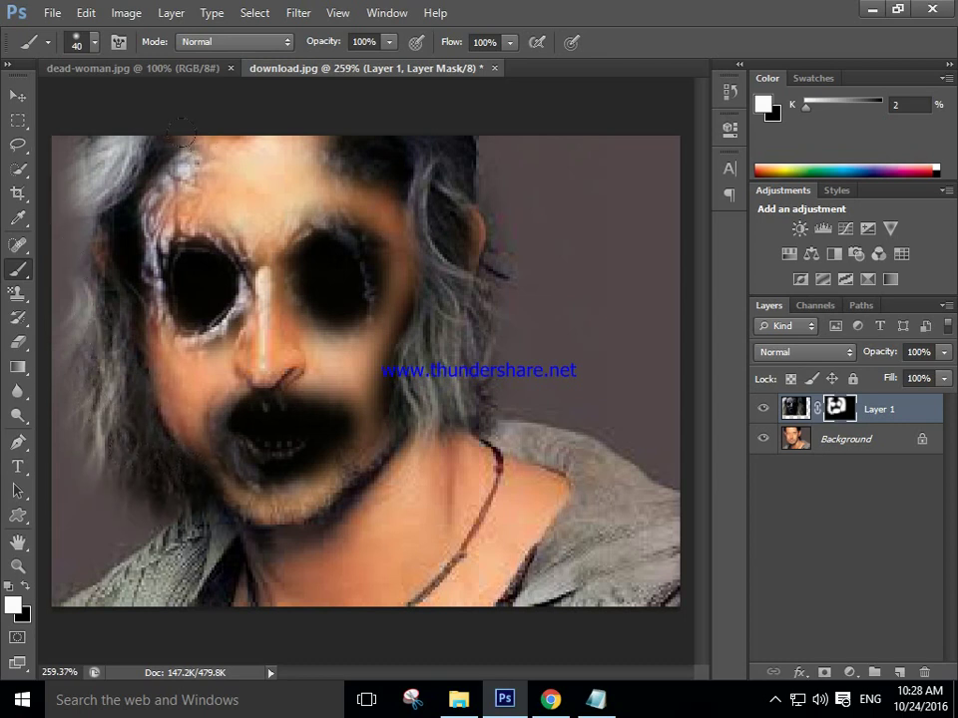
pyautogui.moveTo(379, 458); pyautogui.dragTo(359, 468)
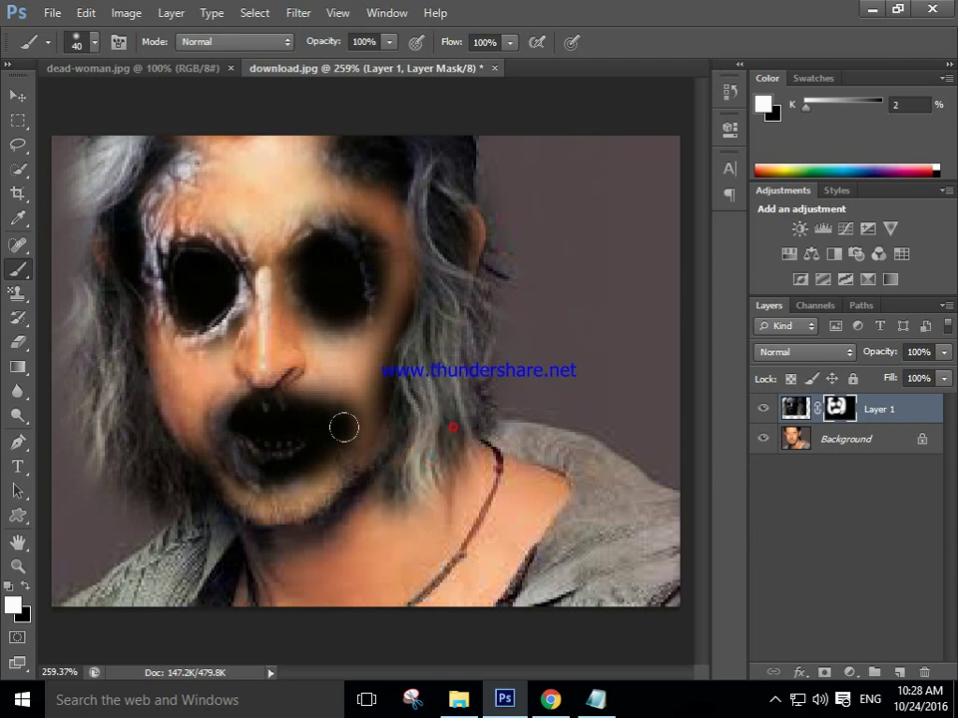
pyautogui.moveTo(316, 460); pyautogui.dragTo(352, 451)
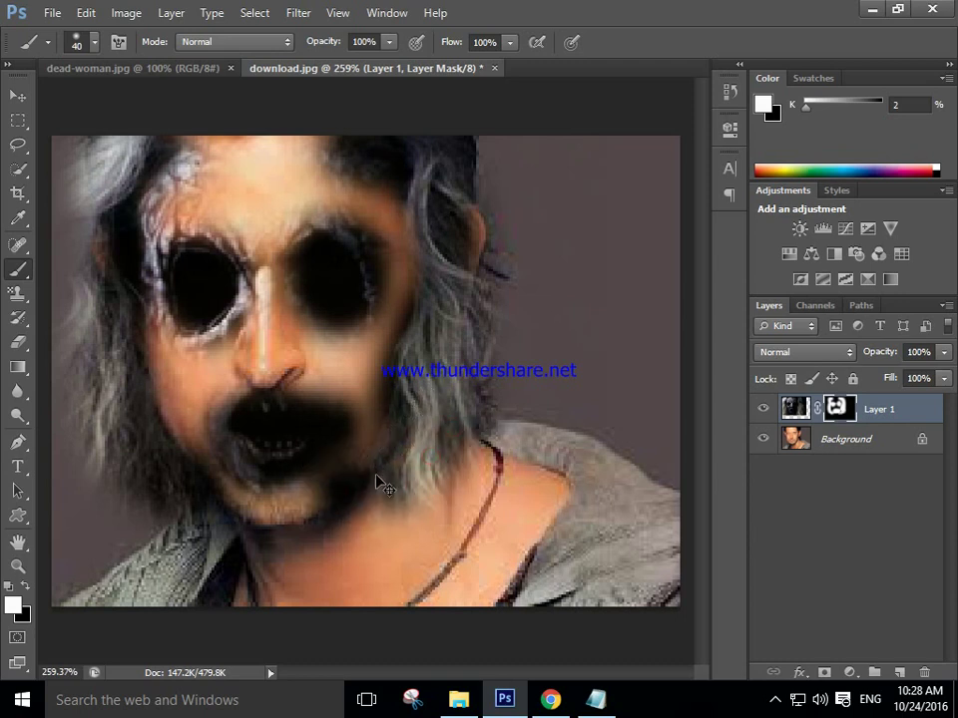
pyautogui.moveTo(300, 362); pyautogui.dragTo(290, 369)
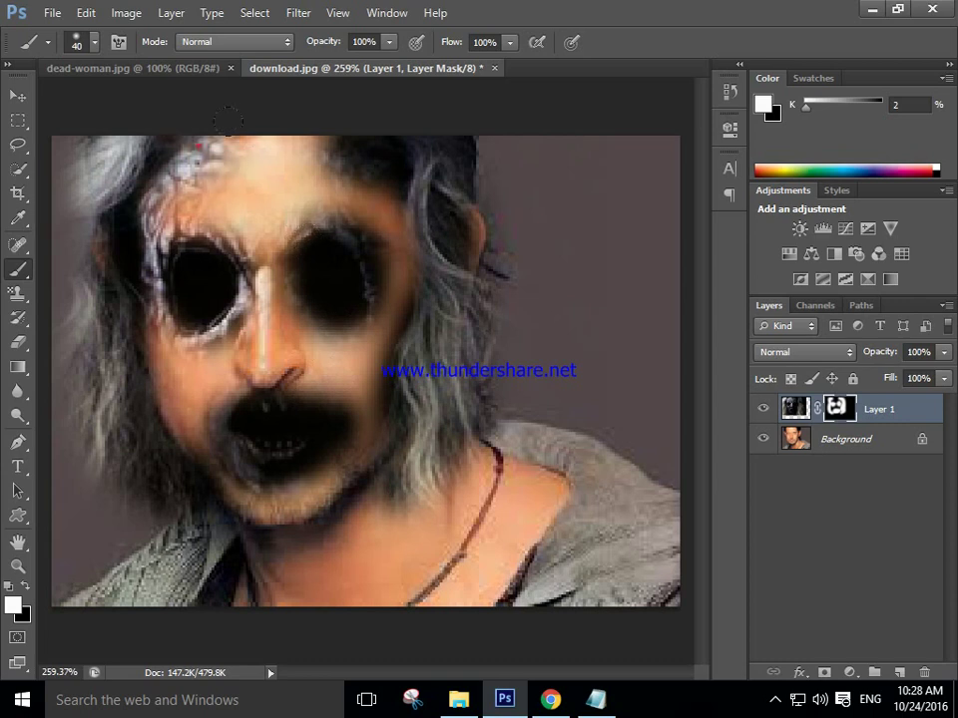
# - Add wrinkled texture to the forehead, between the eyes and on the cheeks; retouch the mouth
pyautogui.moveTo(173, 120); pyautogui.dragTo(239, 125)
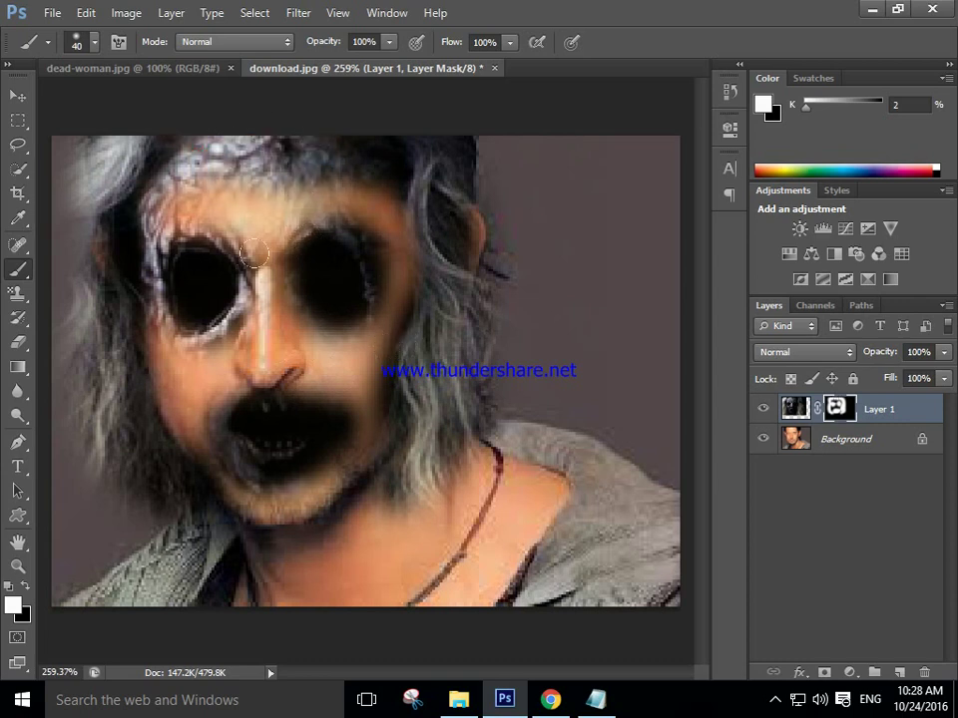
pyautogui.moveTo(253, 240); pyautogui.dragTo(262, 192)
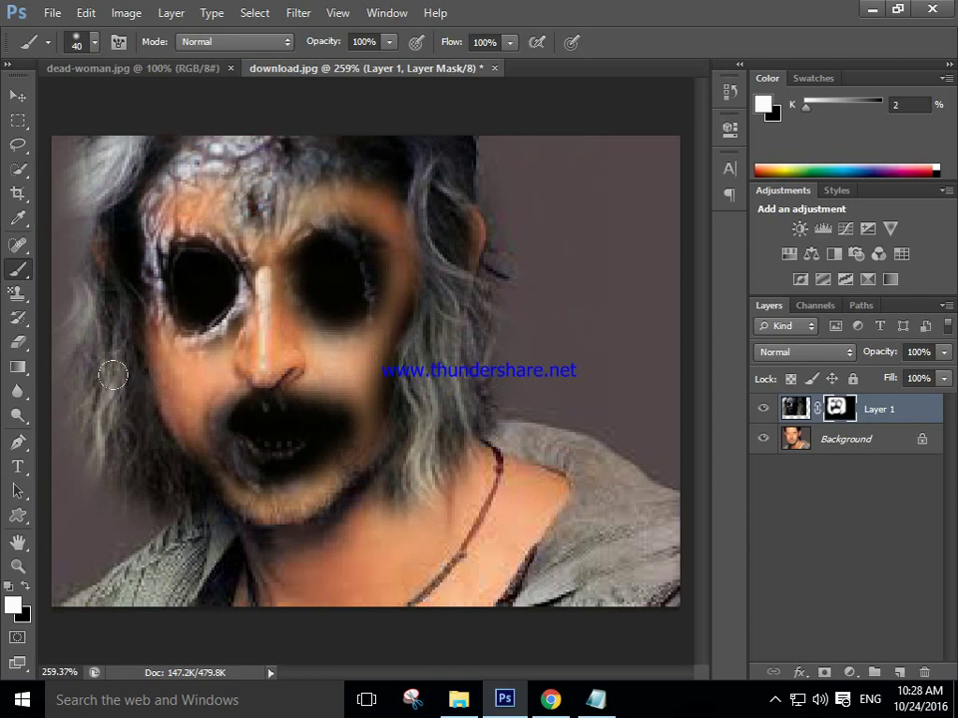
pyautogui.moveTo(145, 379); pyautogui.dragTo(189, 414)
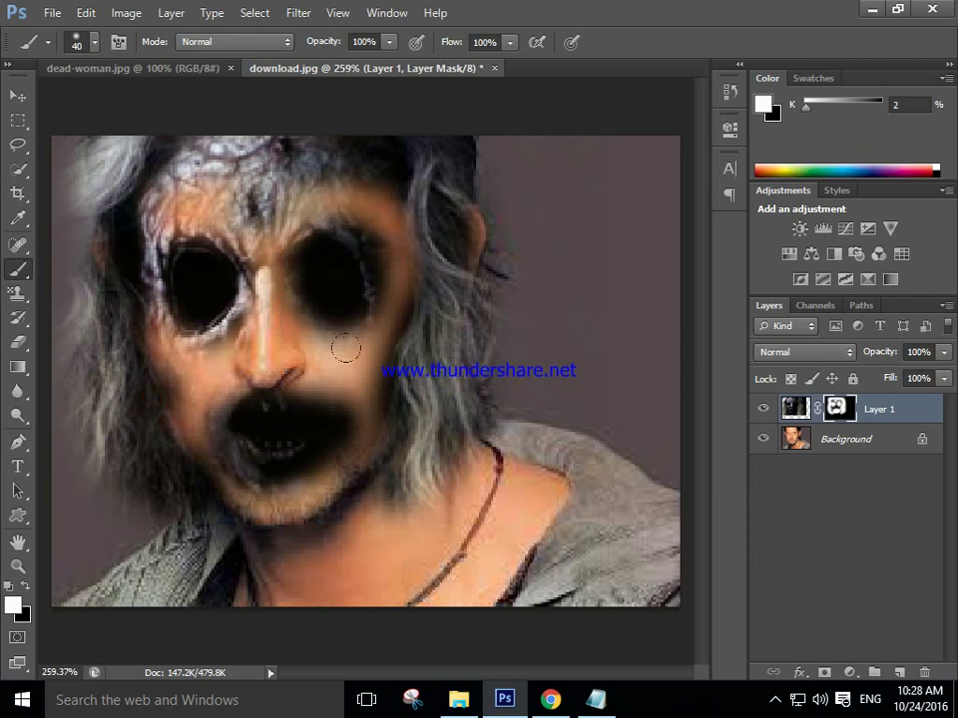
pyautogui.moveTo(334, 348); pyautogui.dragTo(417, 415)
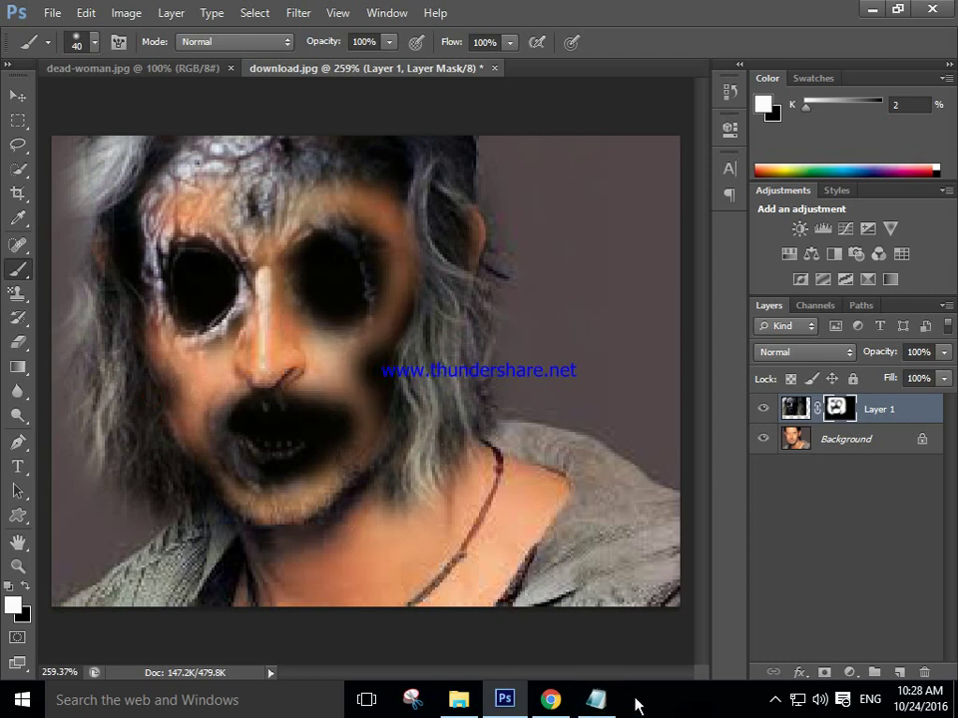
pyautogui.moveTo(213, 410)
pyautogui.mouseDown()
pyautogui.moveTo(280, 406)
pyautogui.moveTo(303, 430)
pyautogui.mouseUp()
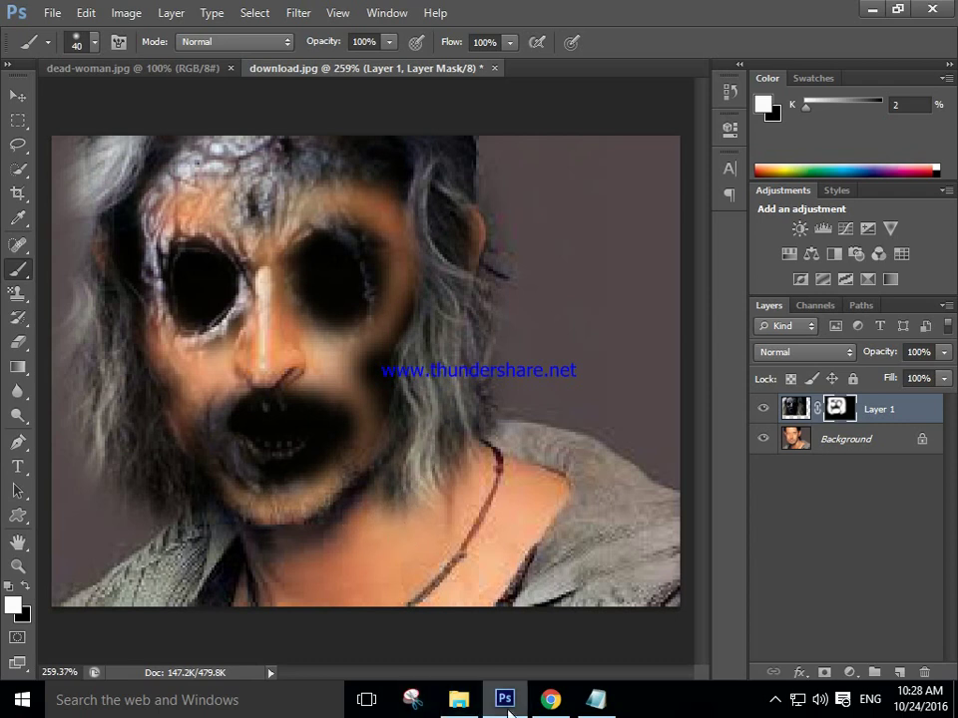
pyautogui.click(594, 700)
# - Add a note line saying to select both layers by pressing Shift + mouse click
pyautogui.click(698, 557)
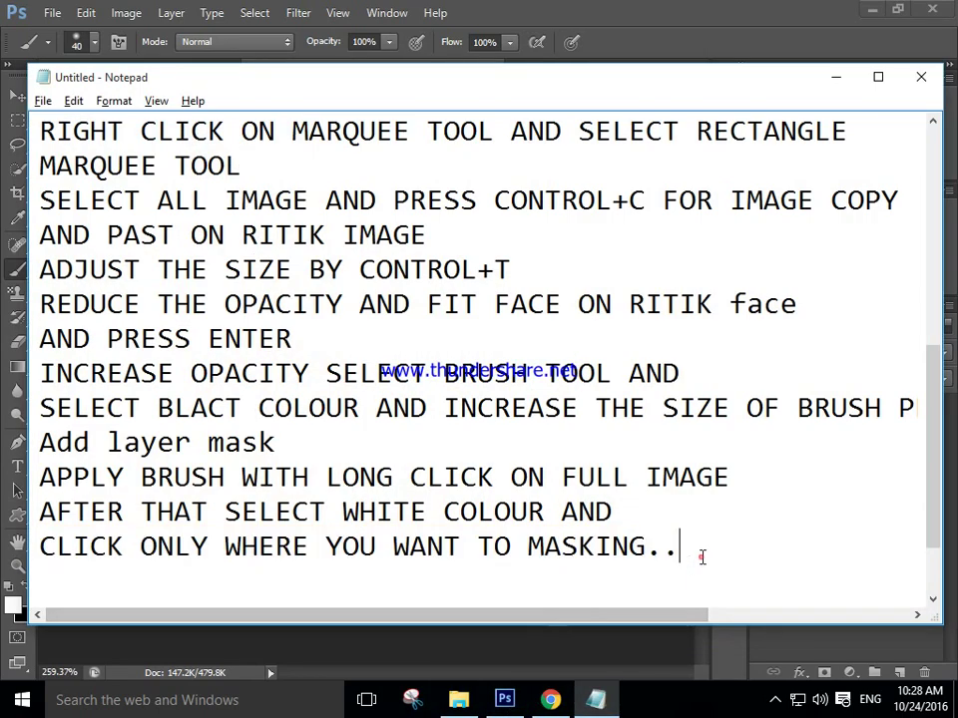
pyautogui.press('Return')
pyautogui.write('th')
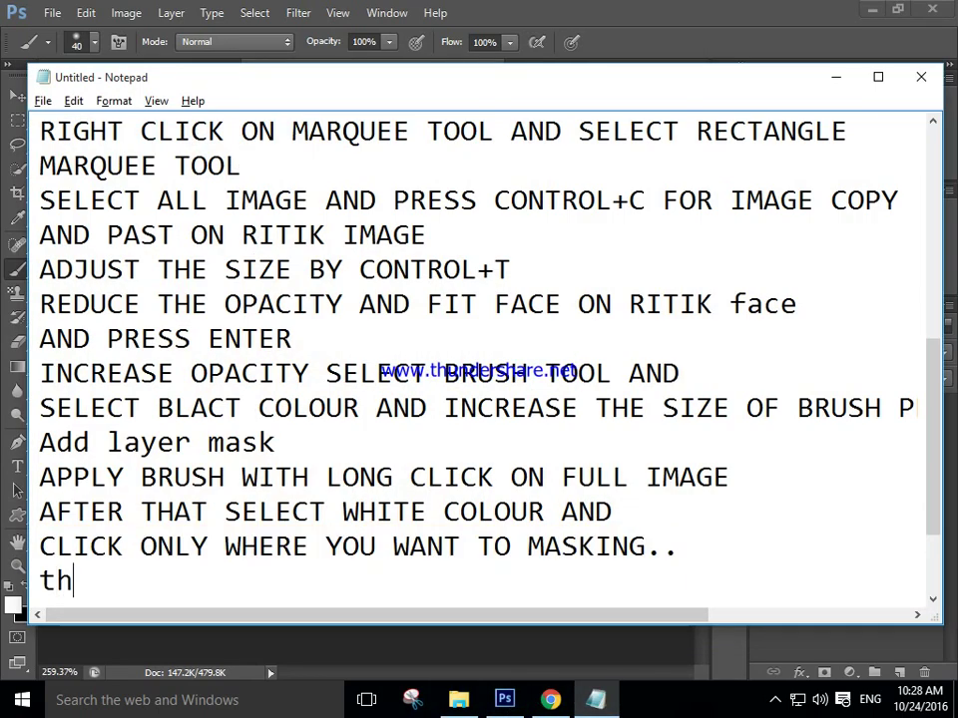
pyautogui.write('n ')
pyautogui.write('sels')
pyautogui.write('ec')
pyautogui.write('th ee')
pyautogui.press('BackSpace')
pyautogui.press('BackSpace')
pyautogui.press('BackSpace')
pyautogui.write('eboth laye')
pyautogui.write('pressing yt')
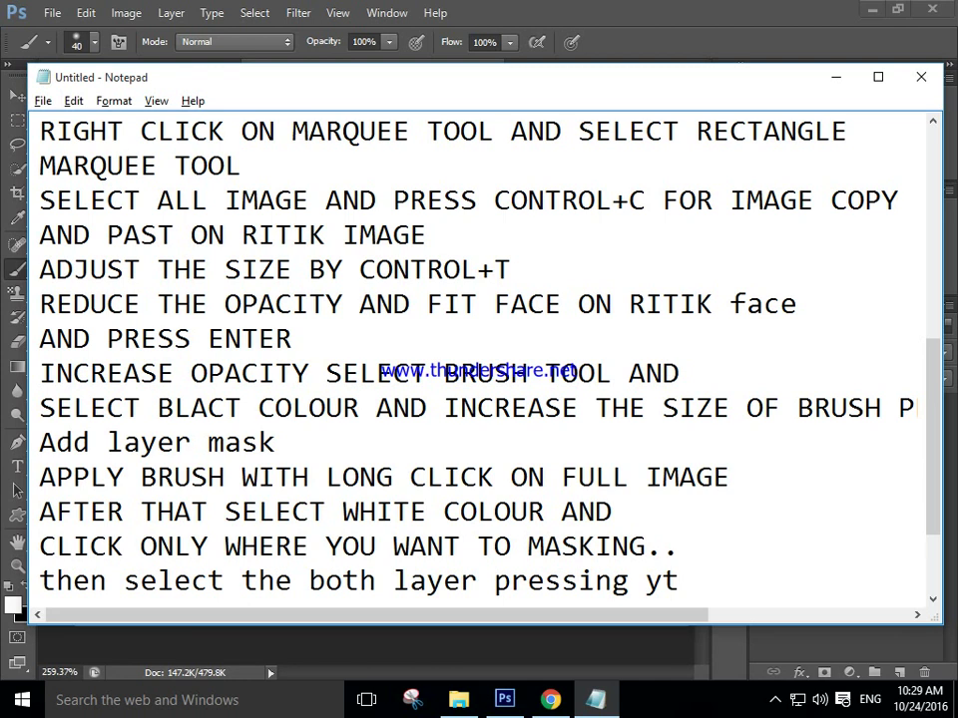
pyautogui.press('BackSpace')
pyautogui.press('BackSpace')
pyautogui.write('the ')
pyautogui.write('shift')
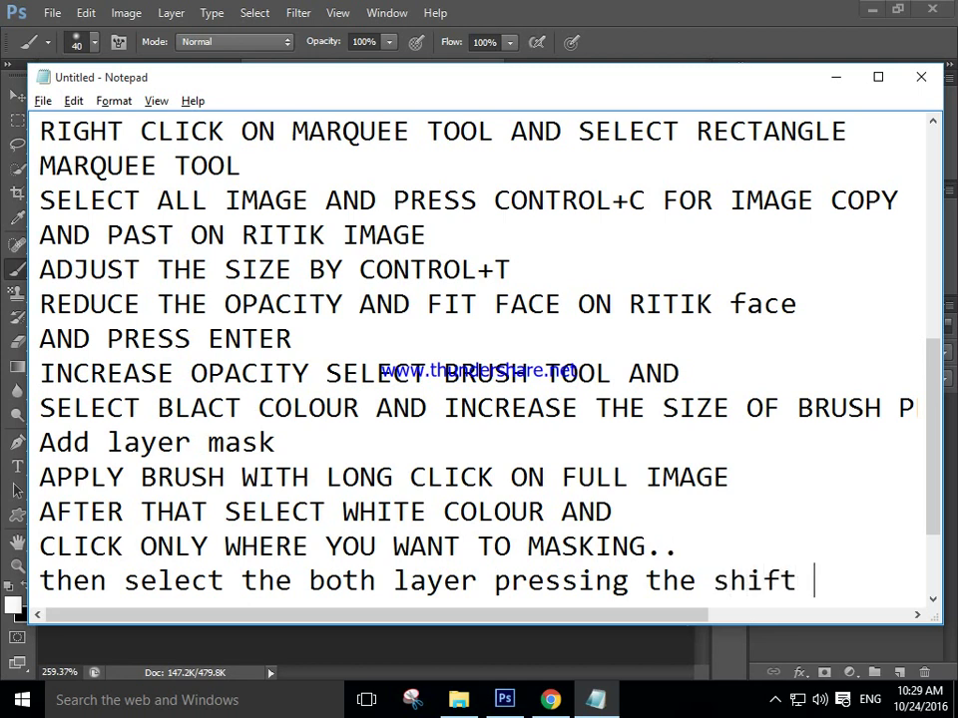
pyautogui.write(' +')
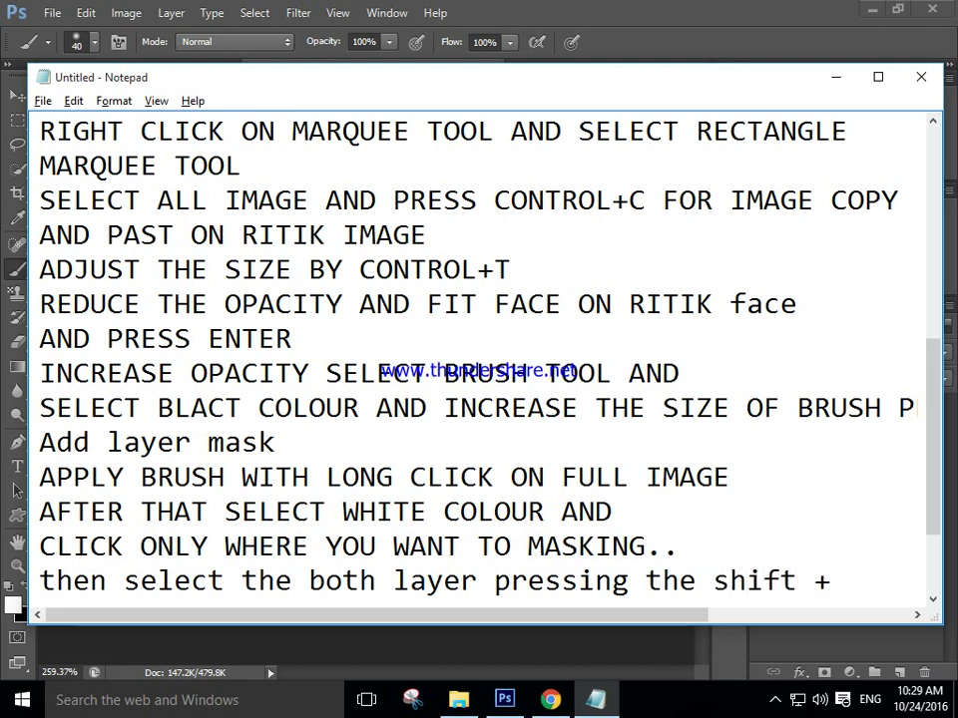
pyautogui.write('mous')
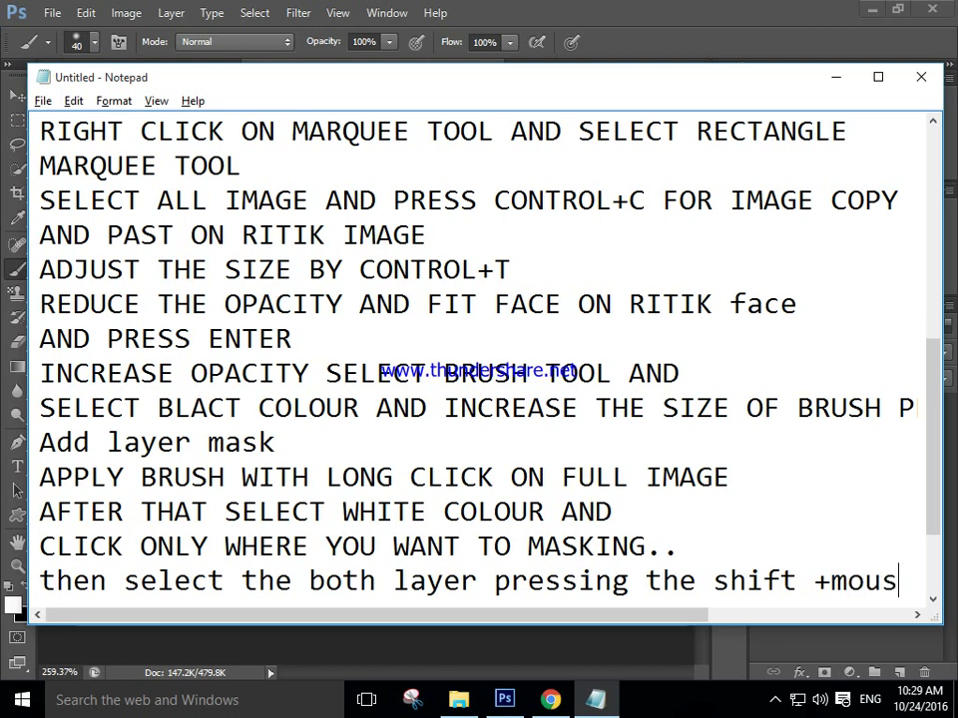
pyautogui.write(' click')
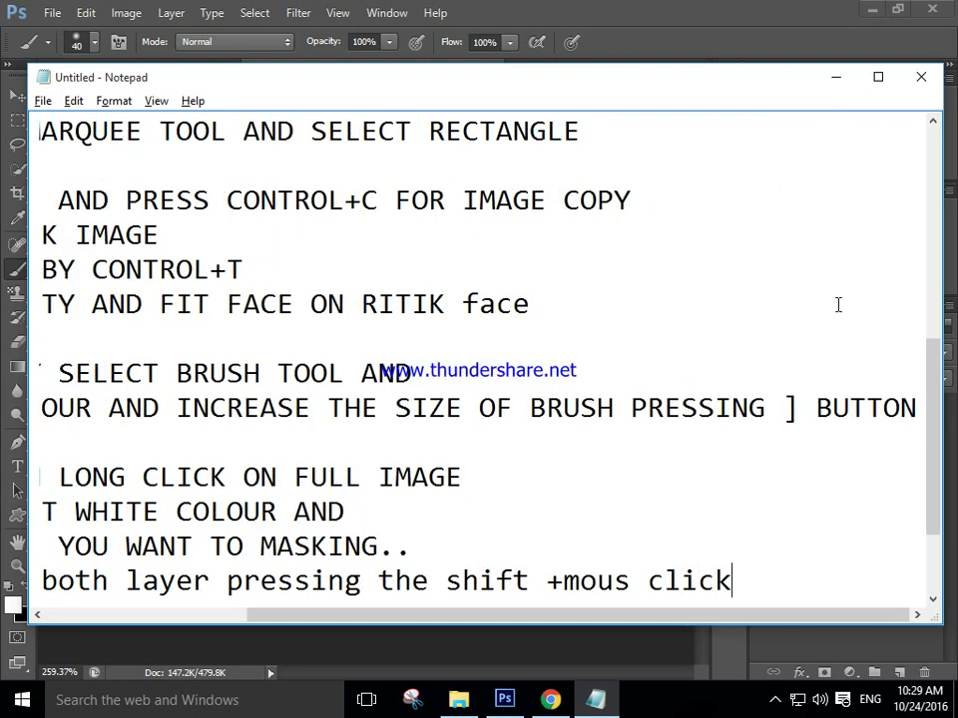
# - Add a second note line: press Control+E to merge the image
pyautogui.press('Return')
pyautogui.write('and press ')
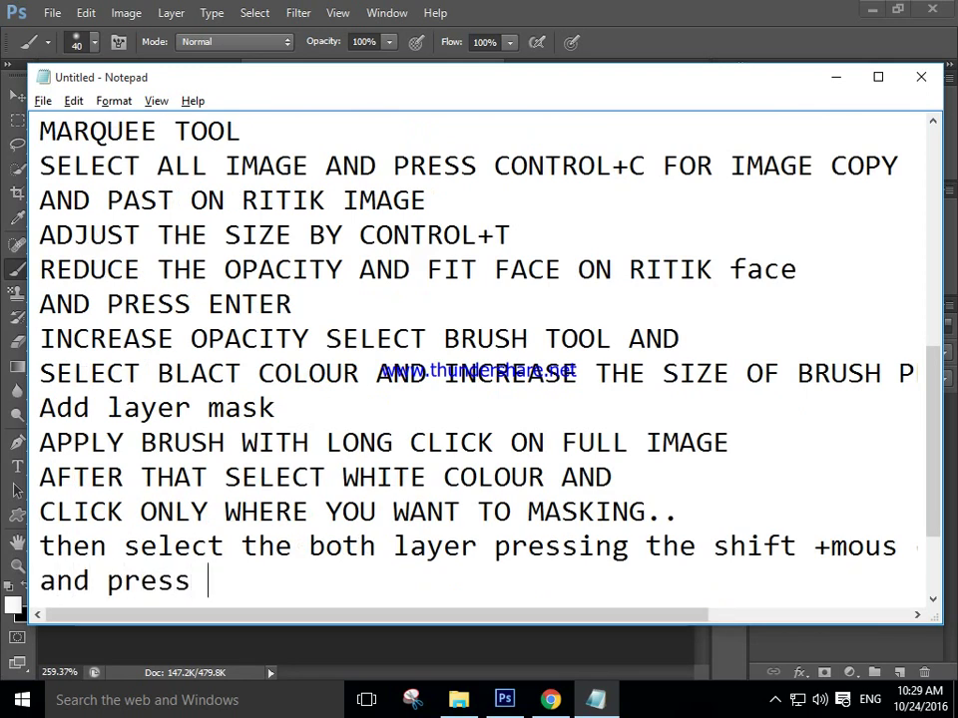
pyautogui.write('the ')
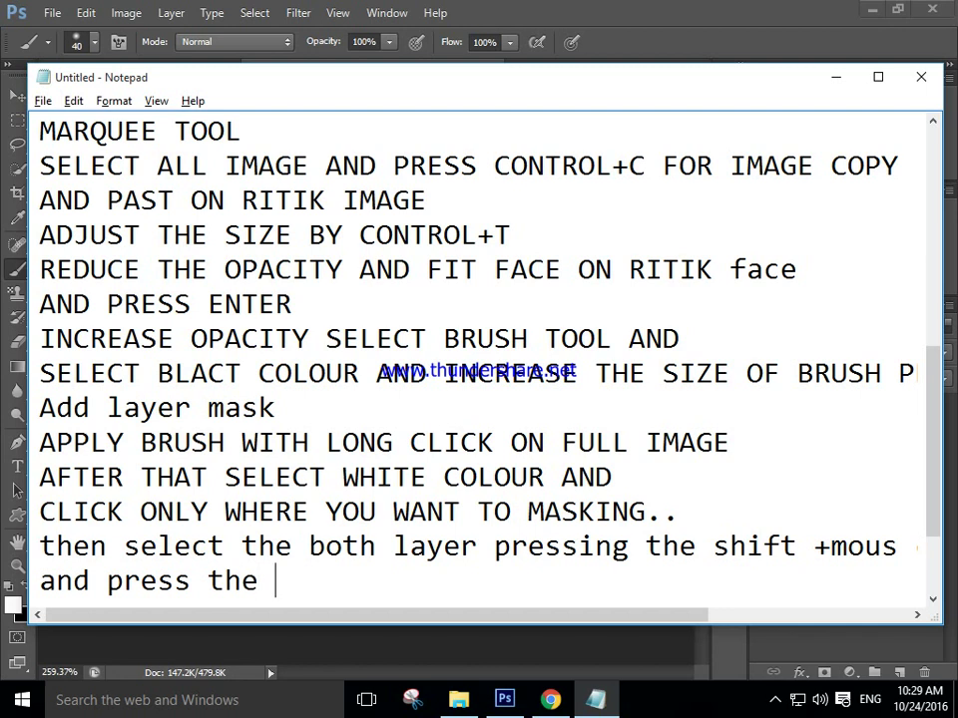
pyautogui.write('control ')
pyautogui.write('+e')
pyautogui.press('BackSpace')
pyautogui.write('E')
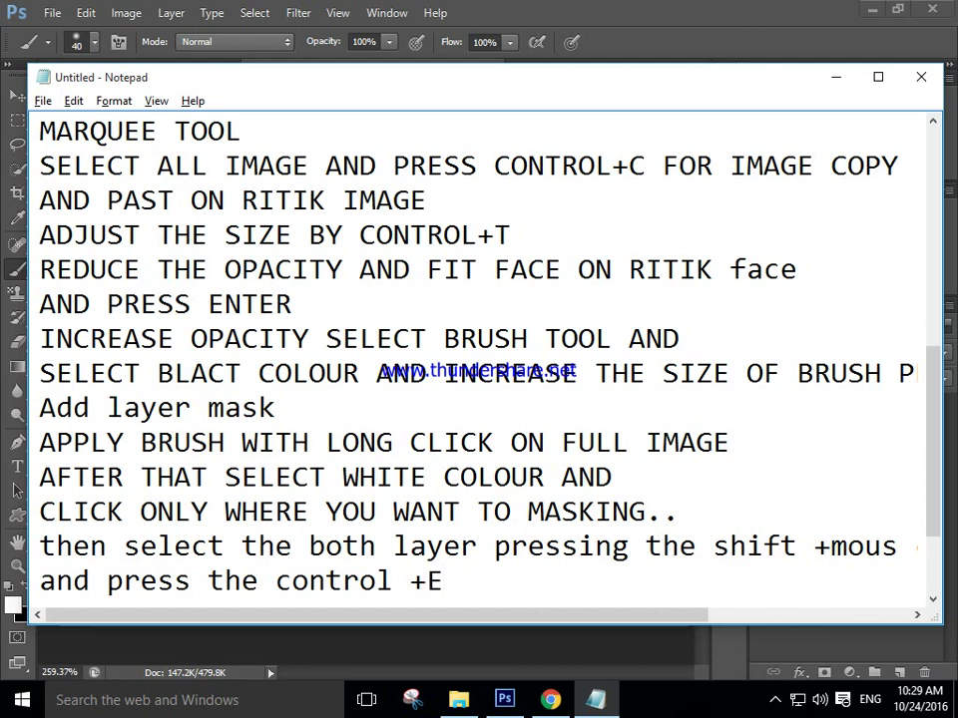
pyautogui.write(' for merg')
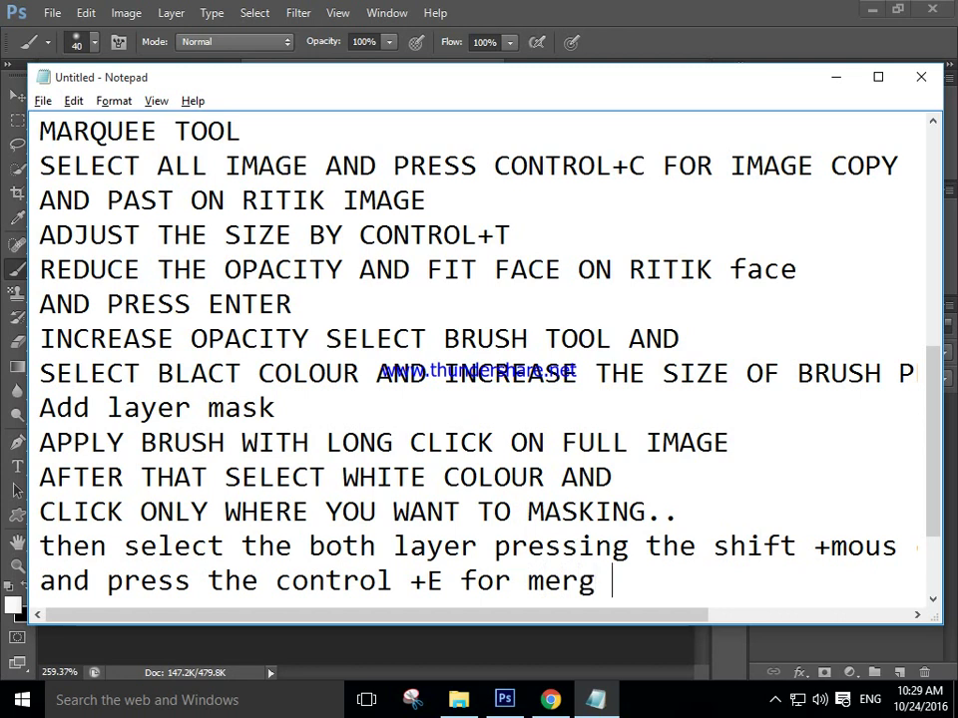
pyautogui.press('BackSpace')
pyautogui.write('i')
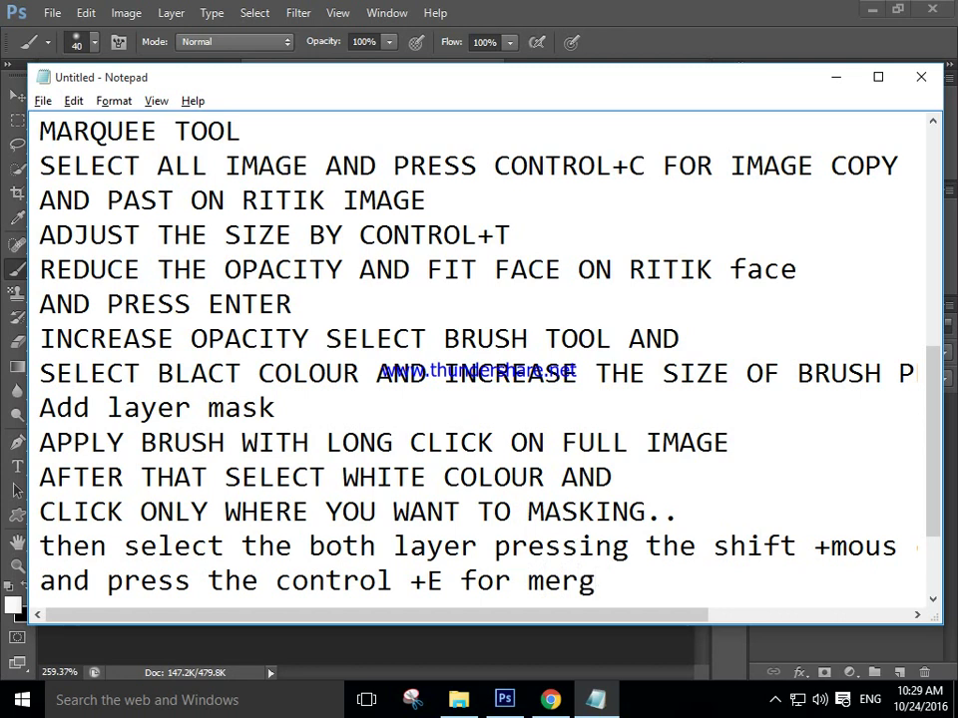
pyautogui.write('mage')
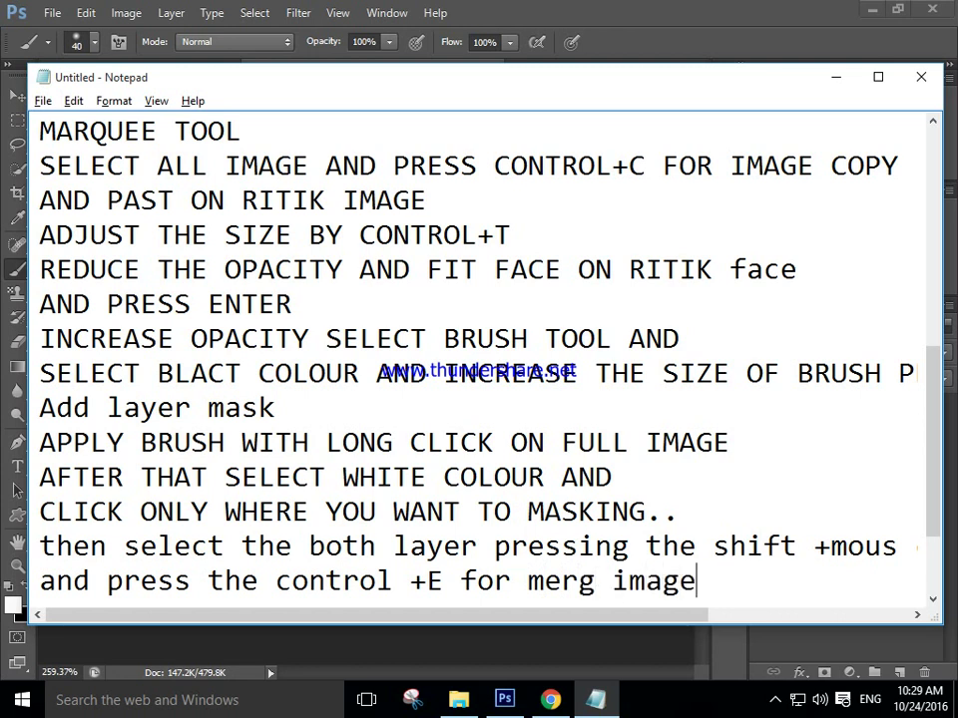
pyautogui.hotkey('alt', 'Tab')
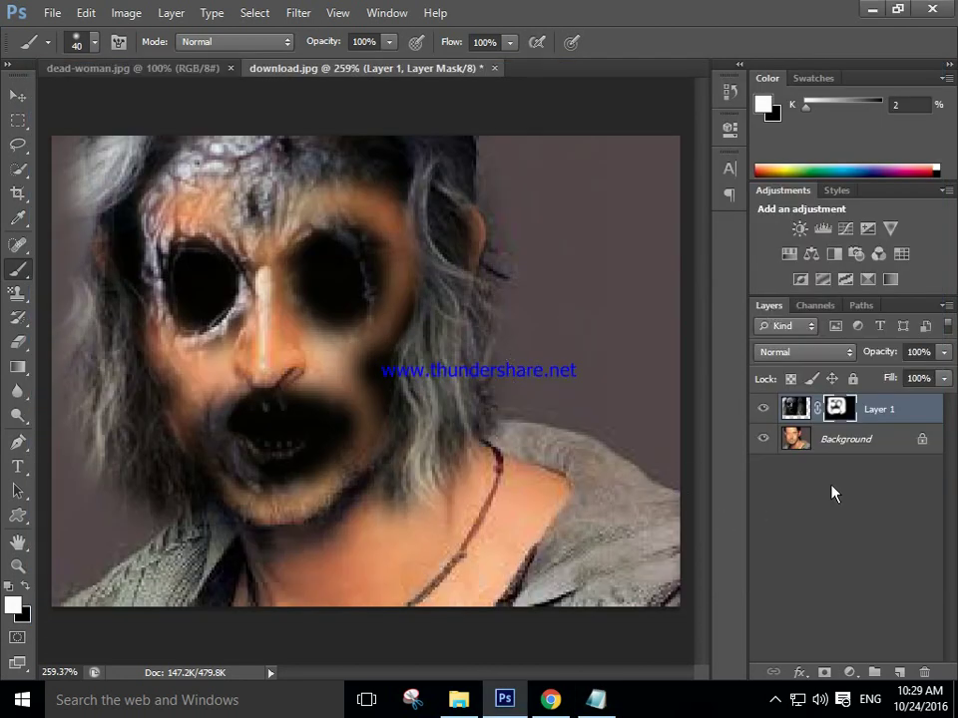
# - Select Layer 1 and Background together and merge them with Ctrl+E
pyautogui.keyDown('shift'); pyautogui.click(838, 441); pyautogui.keyUp('shift')
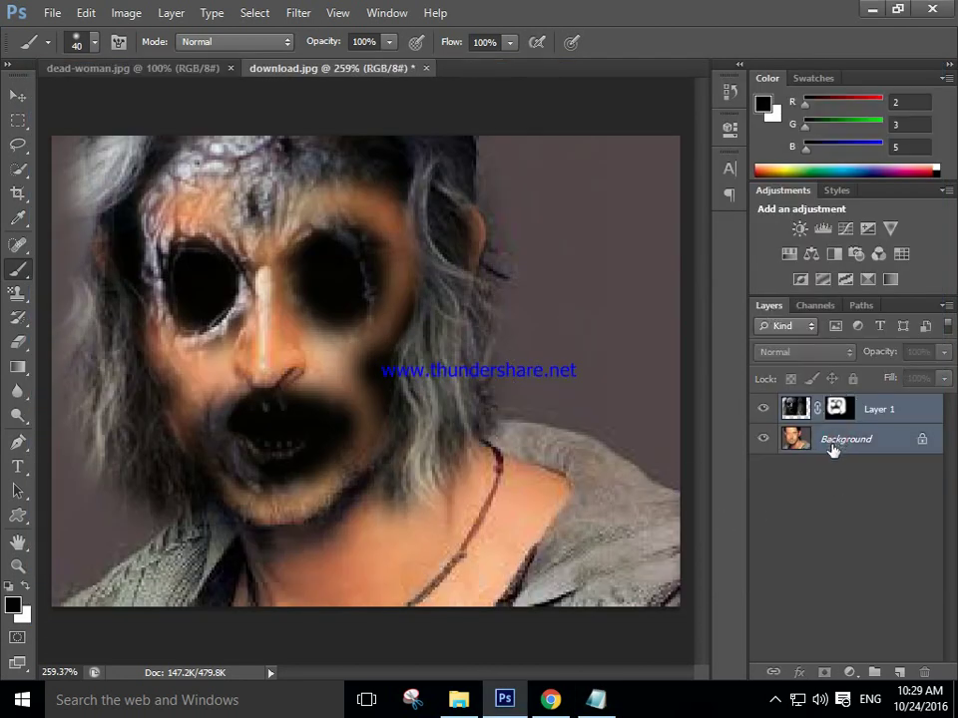
pyautogui.hotkey('ctrl', 'e')
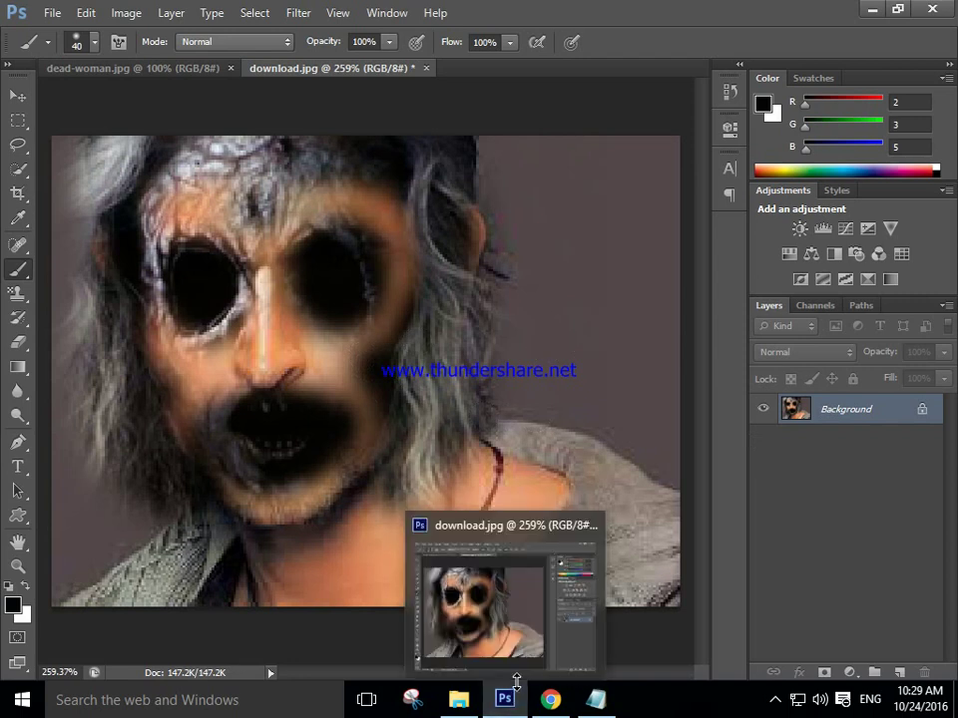
pyautogui.click(596, 698)
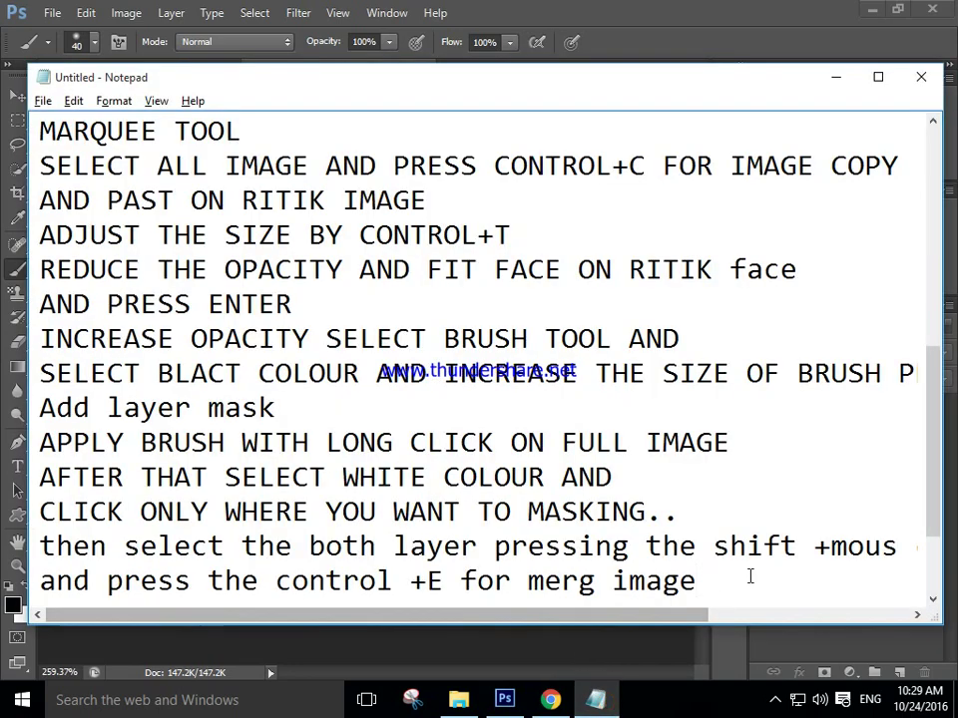
# - Append the line 'save the image' to the notes and return to Photoshop
pyautogui.press('Return')
pyautogui.write('save ')
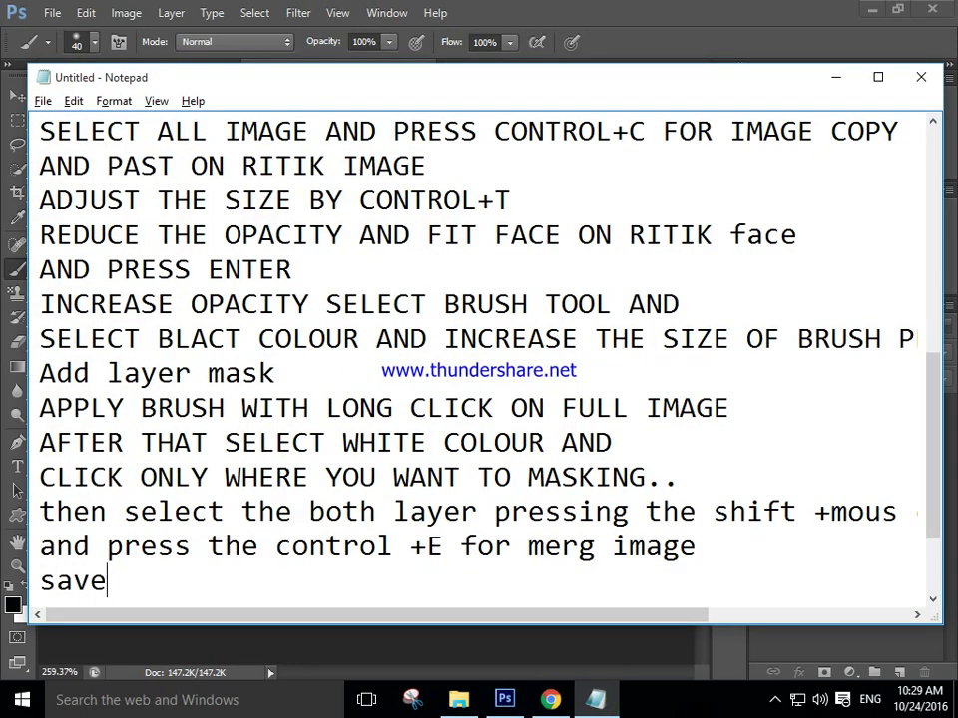
pyautogui.write('the i')
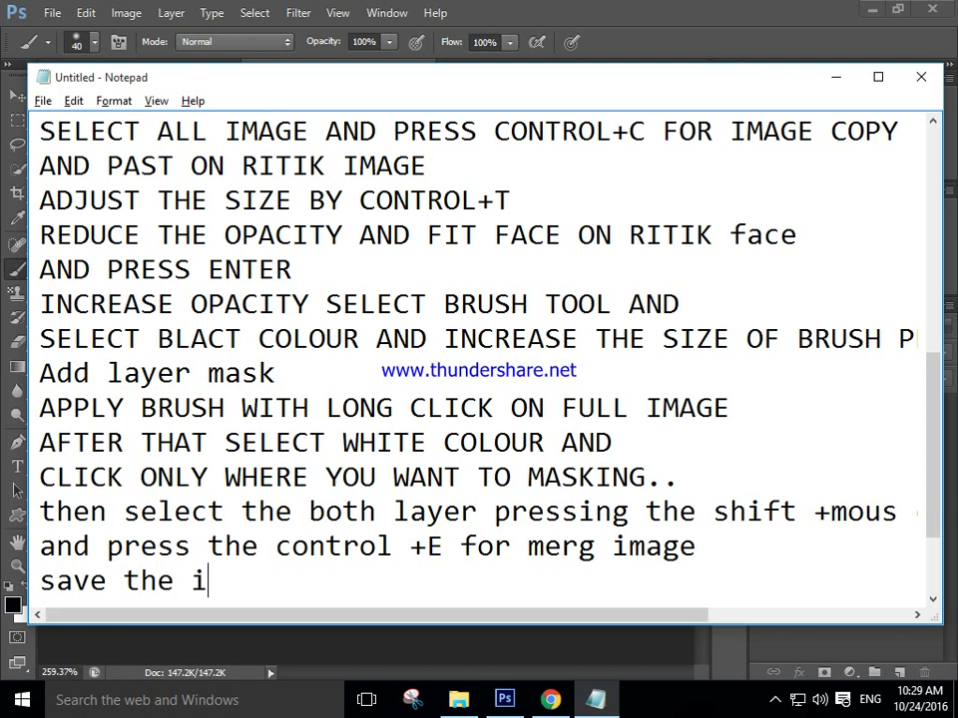
pyautogui.write('mage')
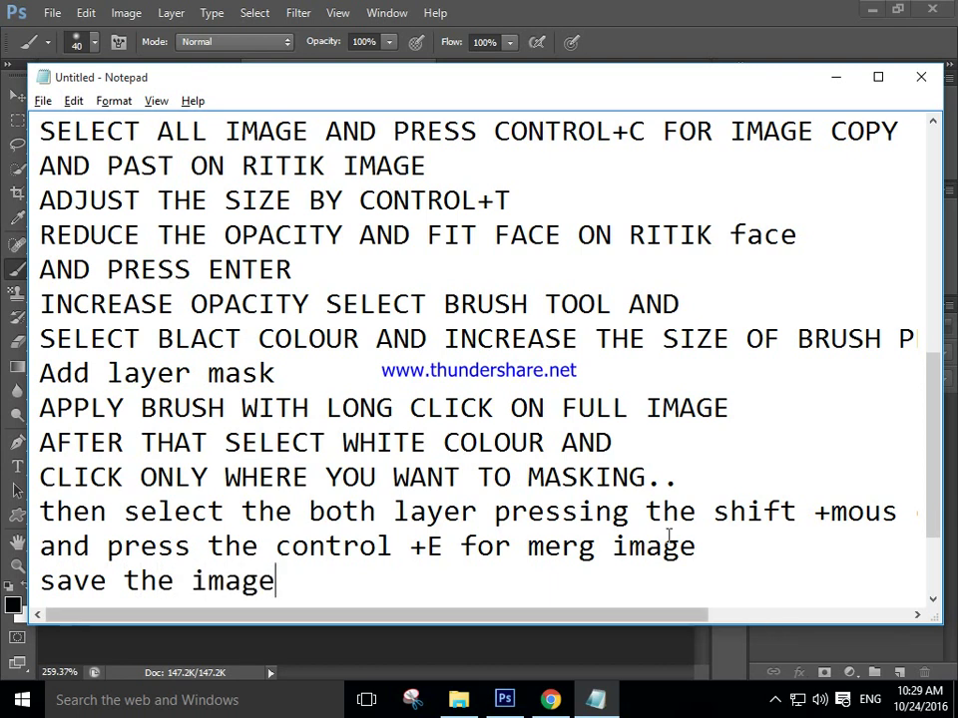
pyautogui.click(835, 76)
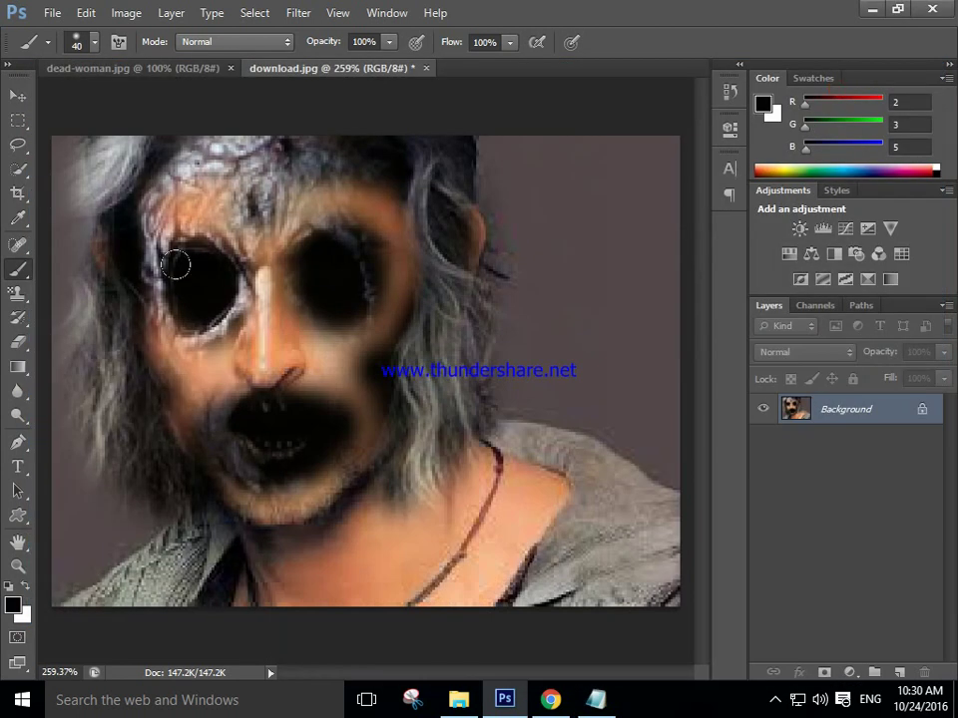
# - Save download.jpg via File > Save at JPEG quality 12, then minimize Photoshop
pyautogui.click(52, 12)
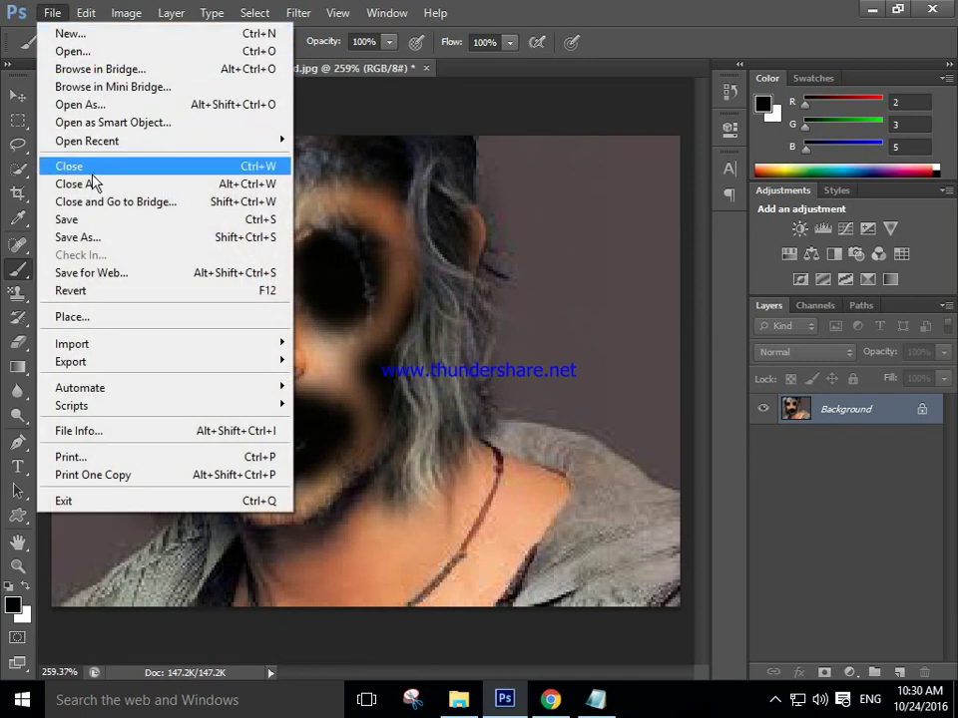
pyautogui.click(87, 225)
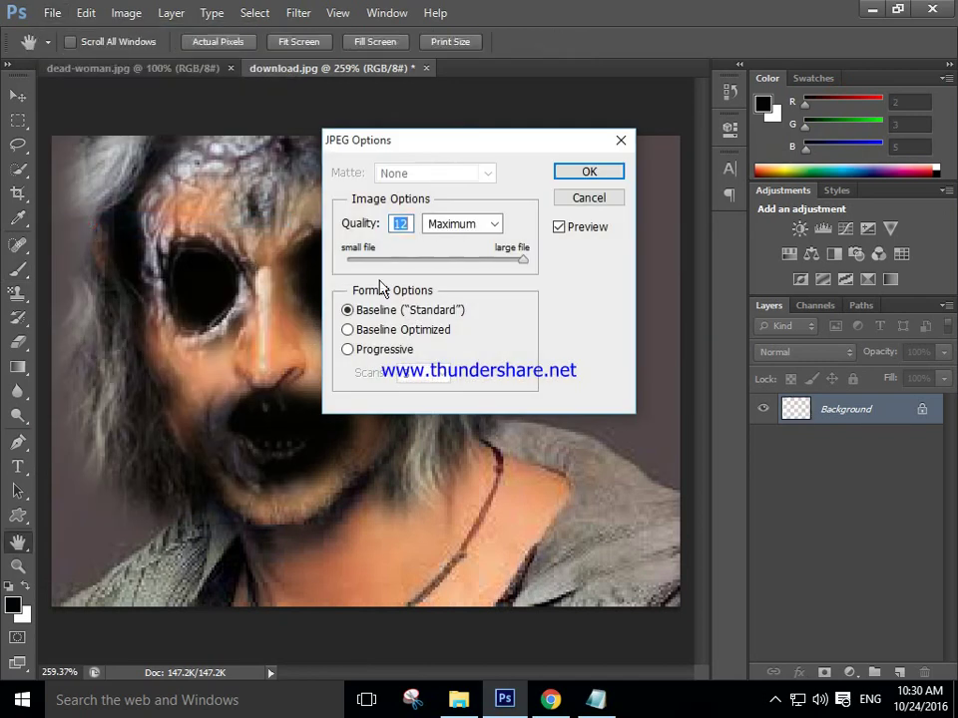
pyautogui.click(588, 173)
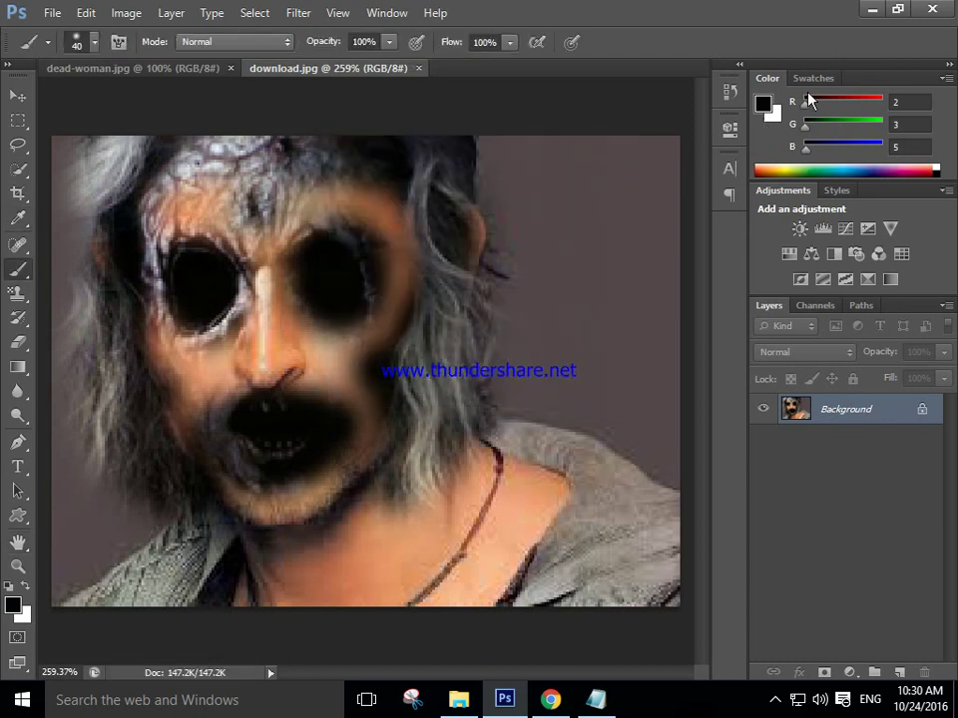
pyautogui.click(870, 9)
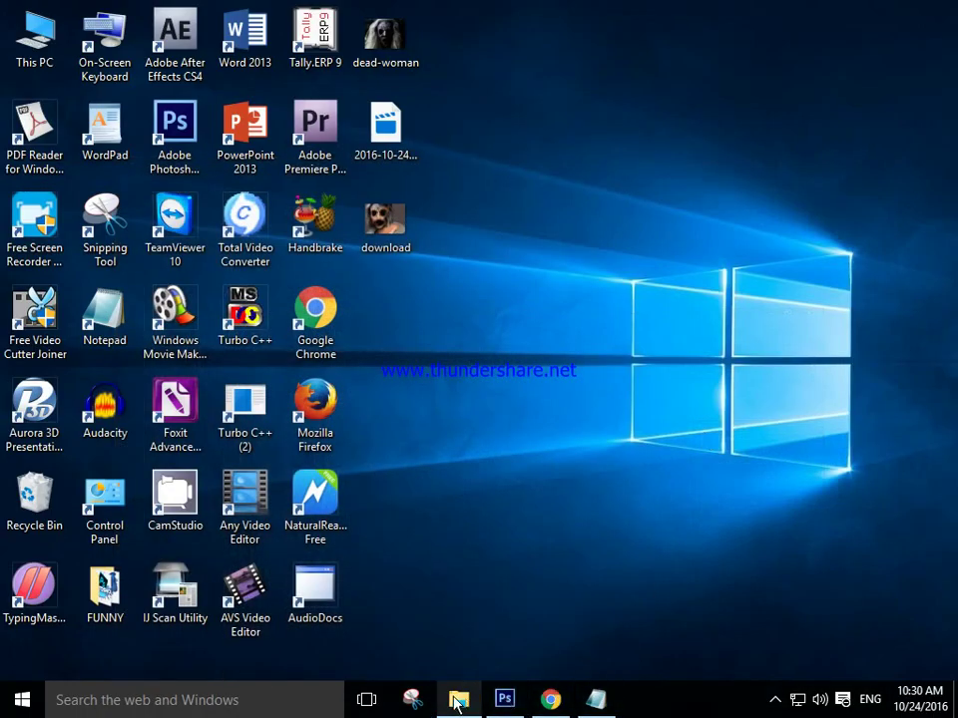
pyautogui.click(457, 700)
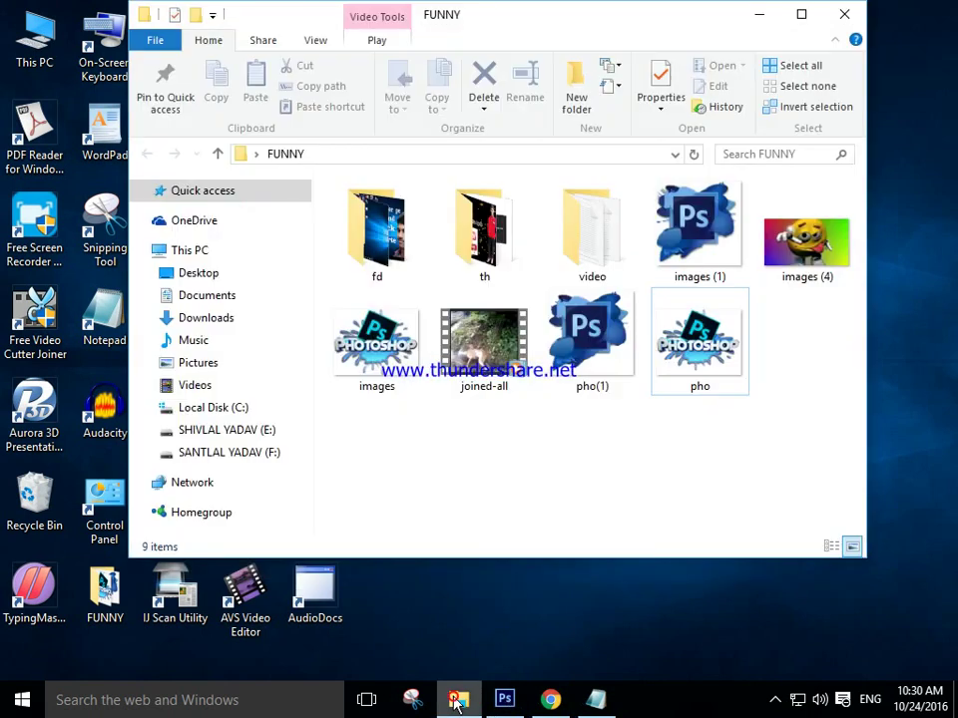
pyautogui.doubleClick(399, 261)
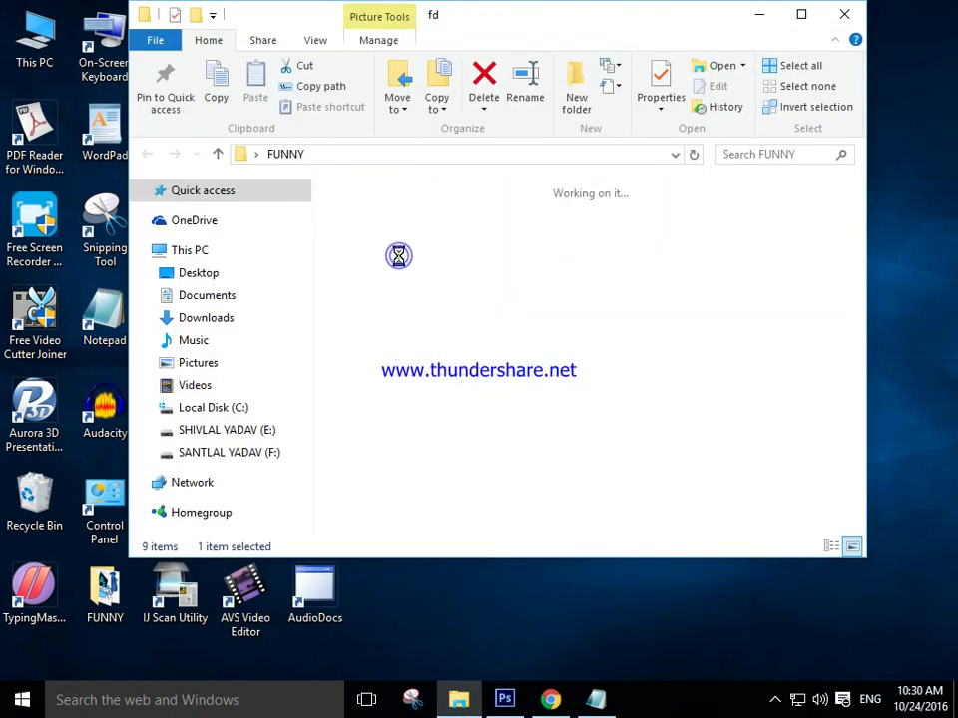
pyautogui.click(831, 24)
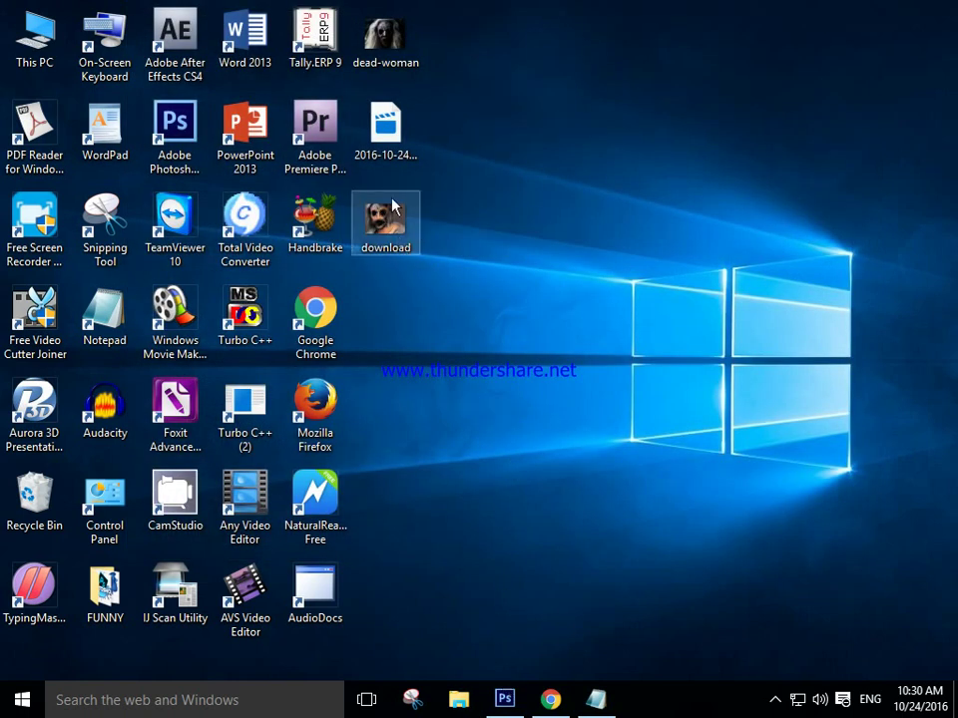
pyautogui.click(395, 230)
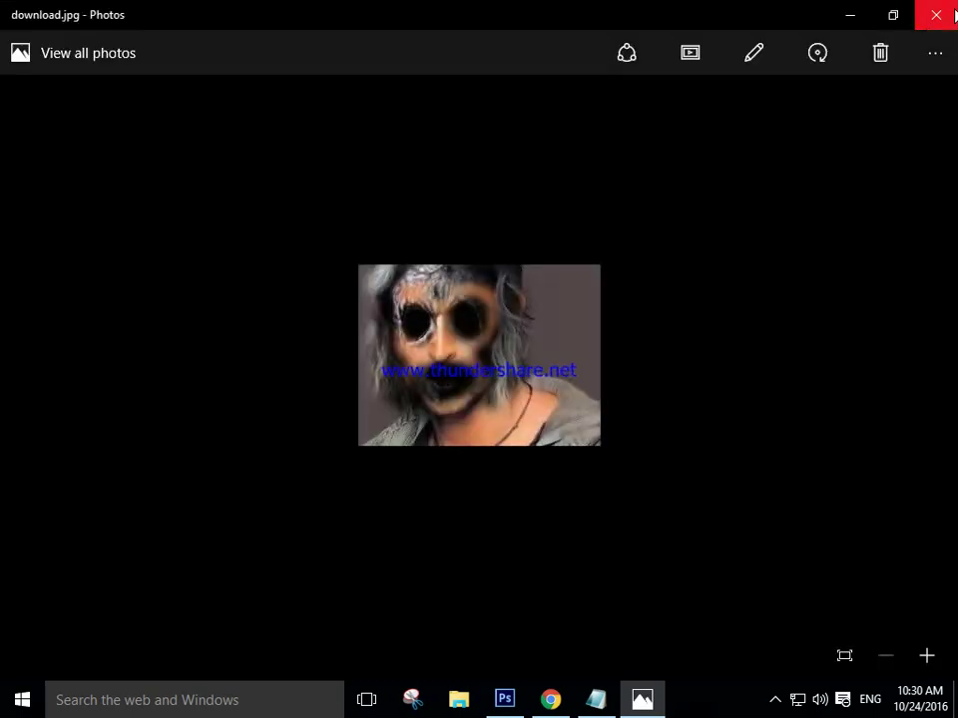
pyautogui.click(936, 15)
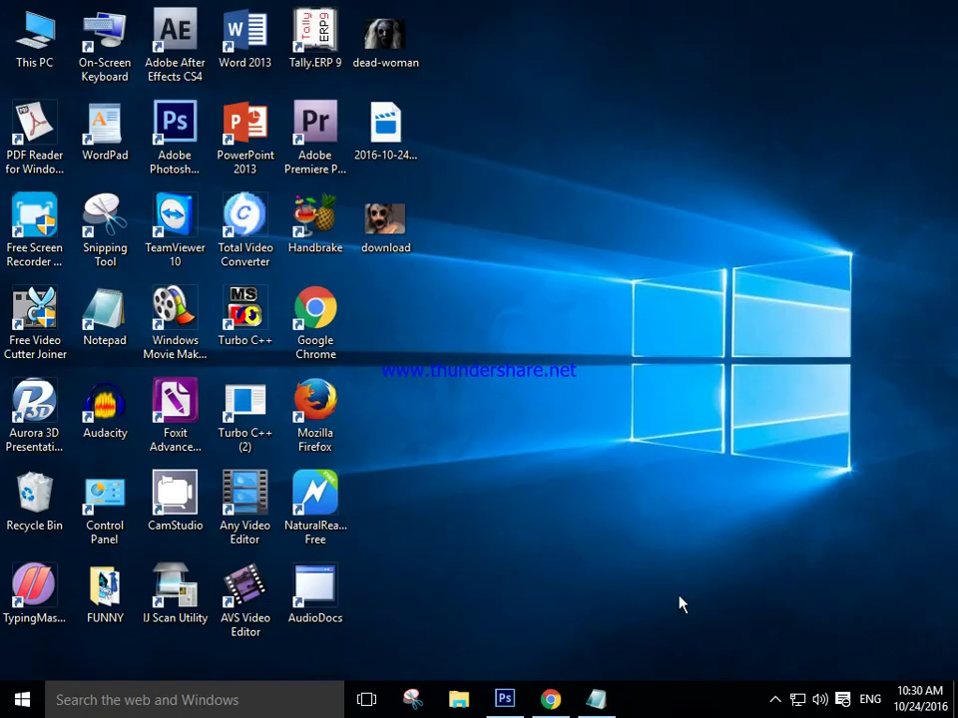
# - Append 'thanks for watching my video please subscribe my channel..' to the notes and minimize Notepad
pyautogui.click(596, 699)
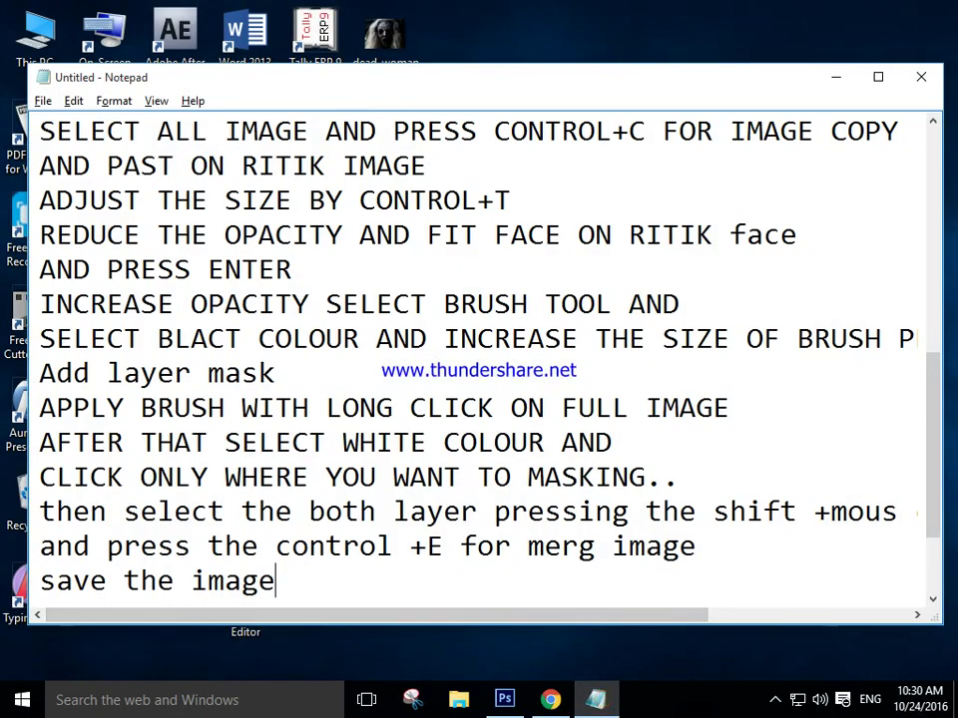
pyautogui.press('Return')
pyautogui.press('Return')
pyautogui.write('thans for ')
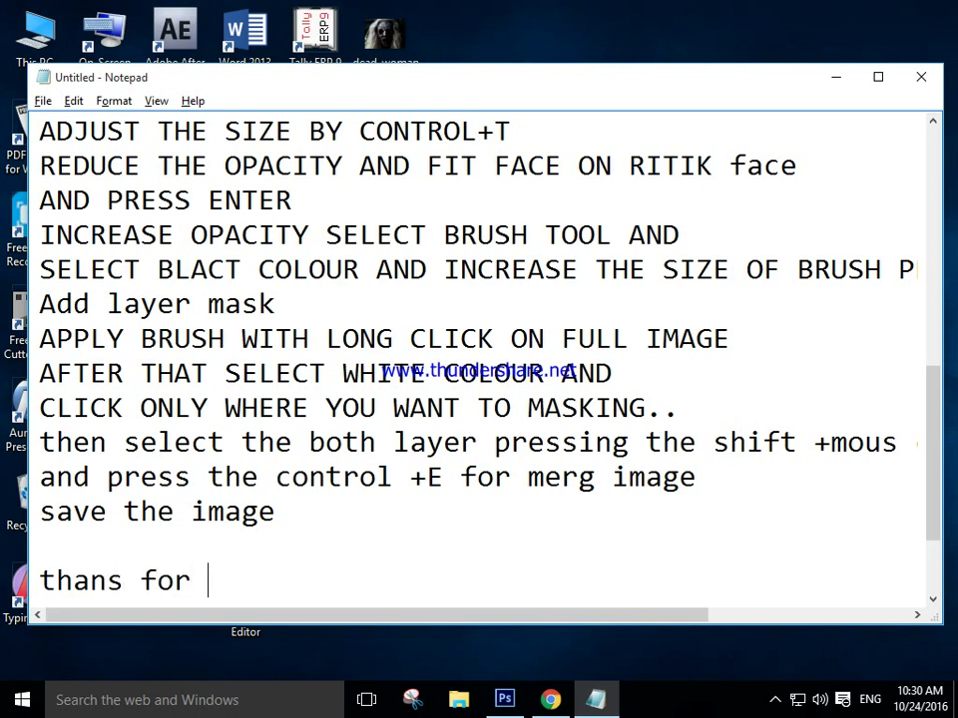
pyautogui.write('watchi')
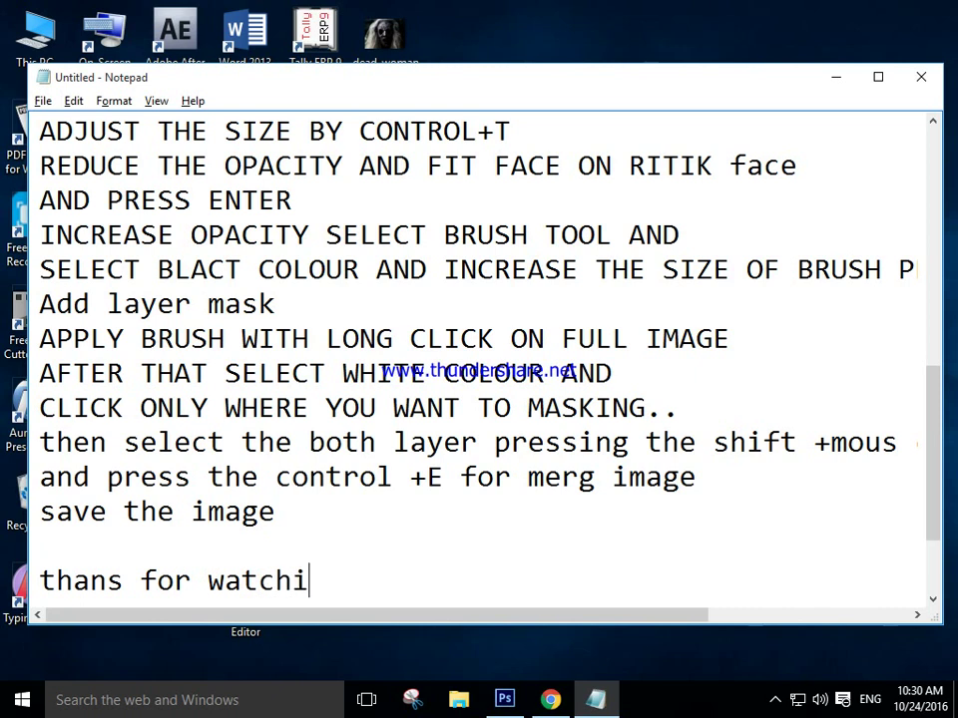
pyautogui.write('ng my ')
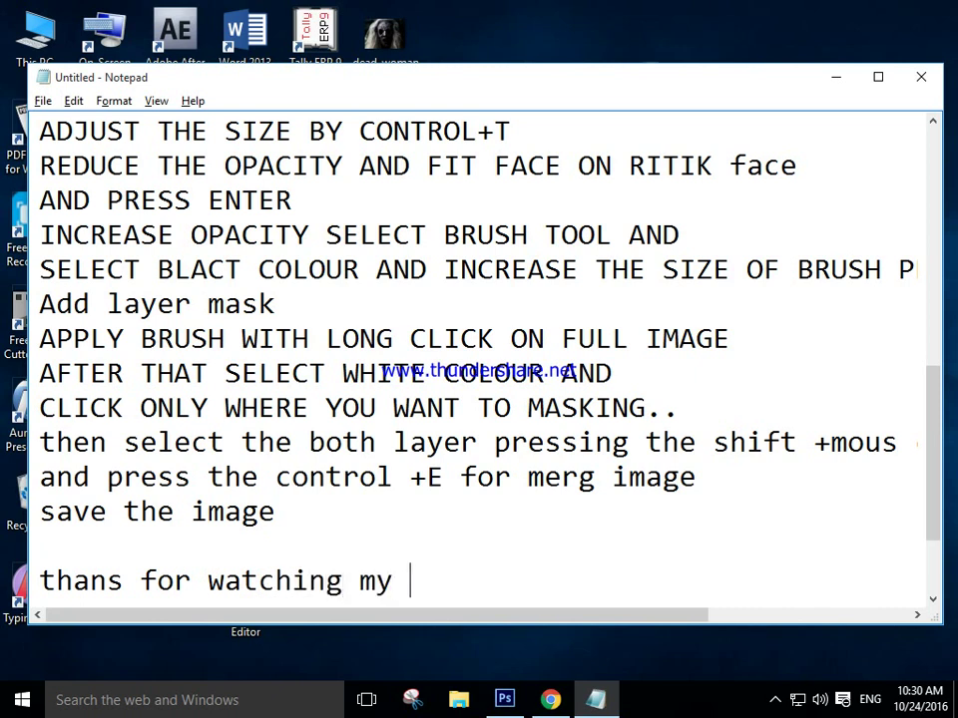
pyautogui.write('video')
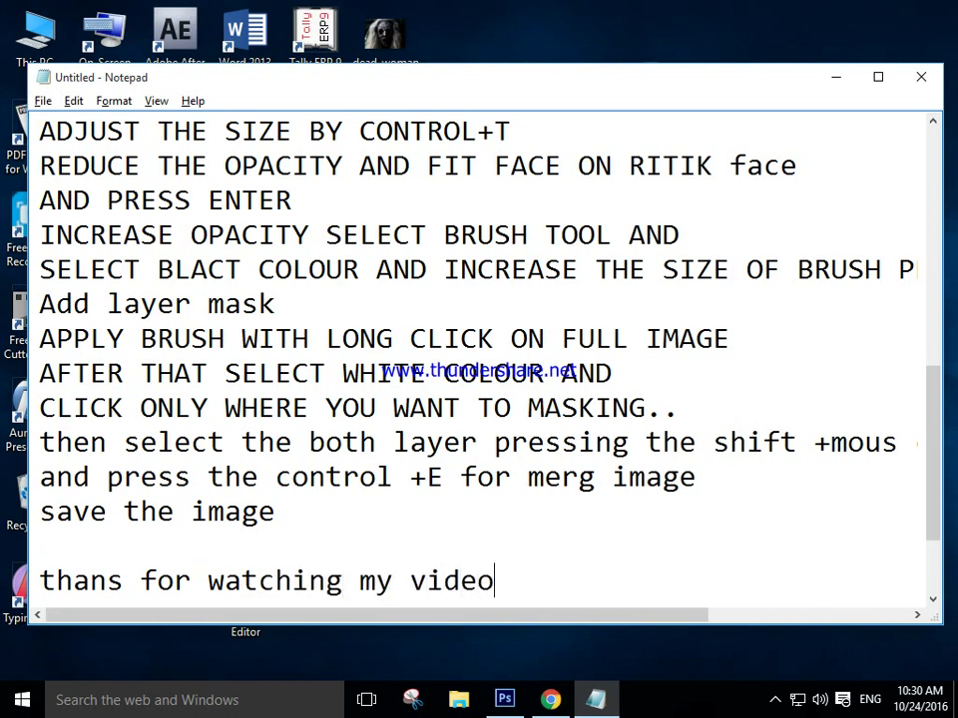
pyautogui.write(' ple')
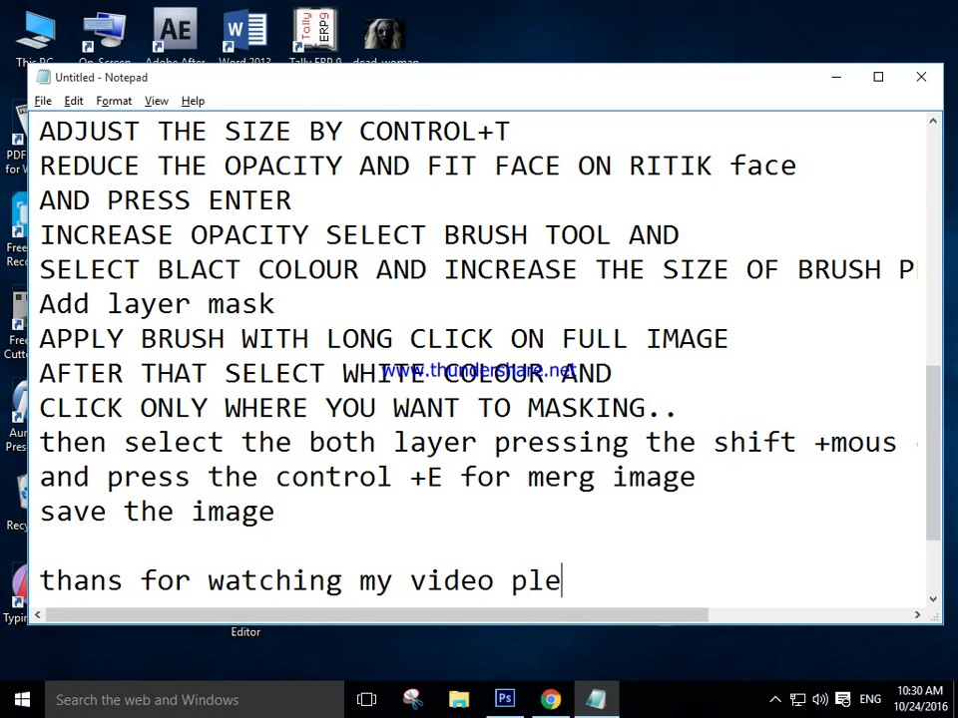
pyautogui.write('ase d')
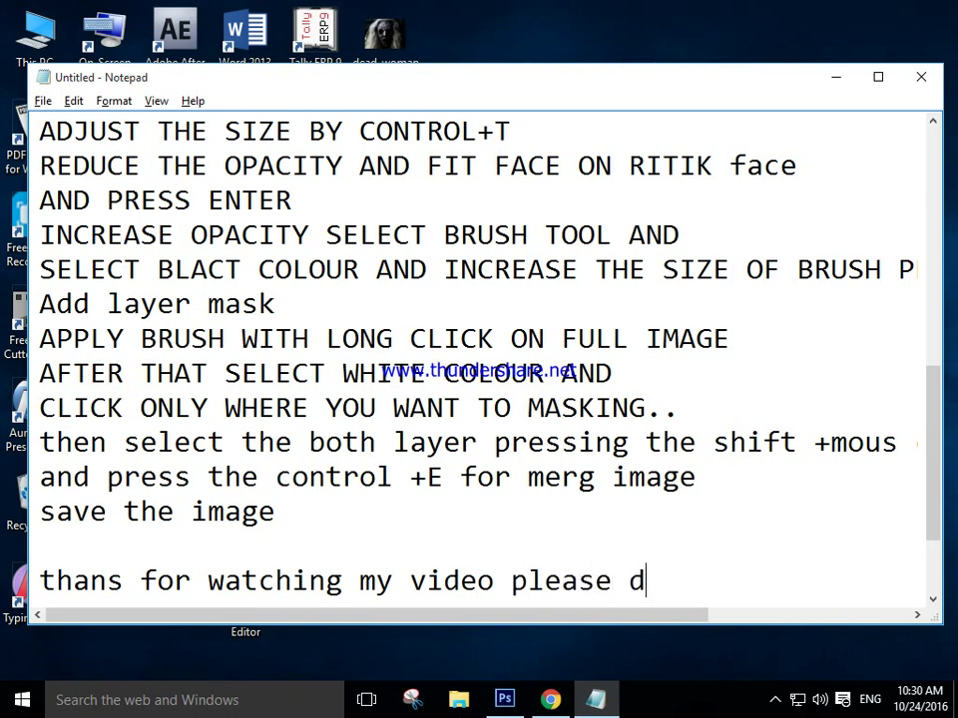
pyautogui.press('BackSpace')
pyautogui.write('subscri')
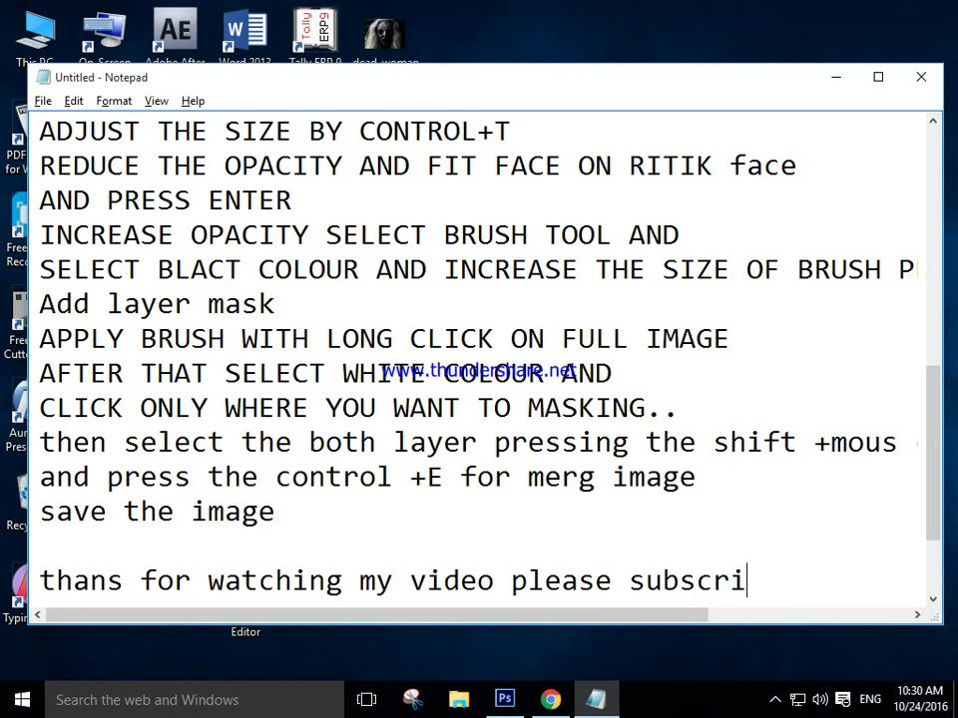
pyautogui.write('be ')
pyautogui.write('mu')
pyautogui.press('BackSpace')
pyautogui.write('y cha')
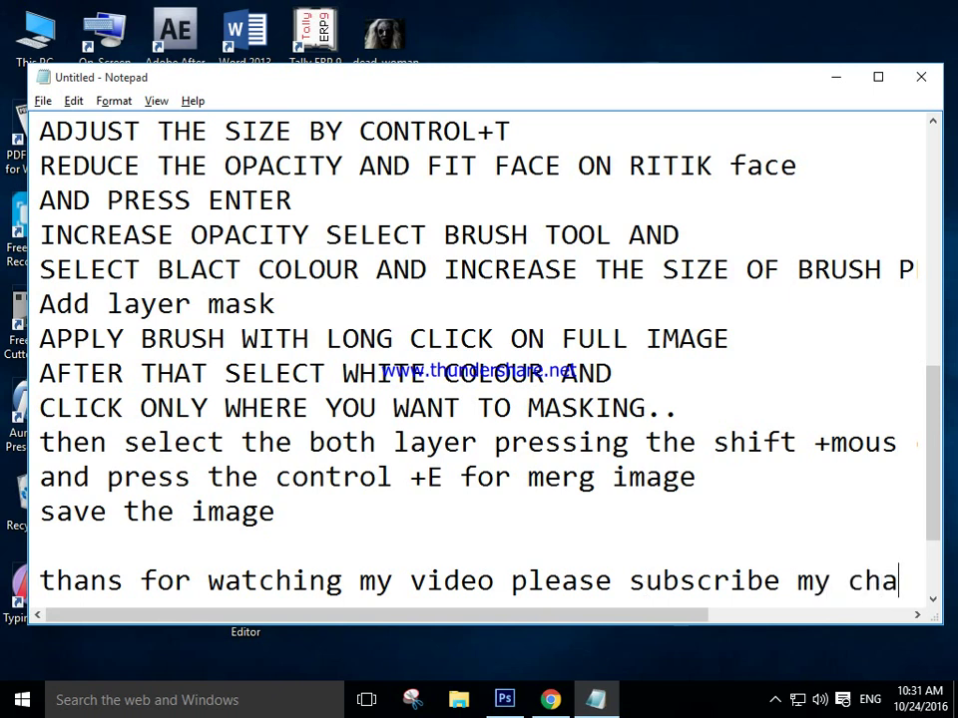
pyautogui.write('nnel')
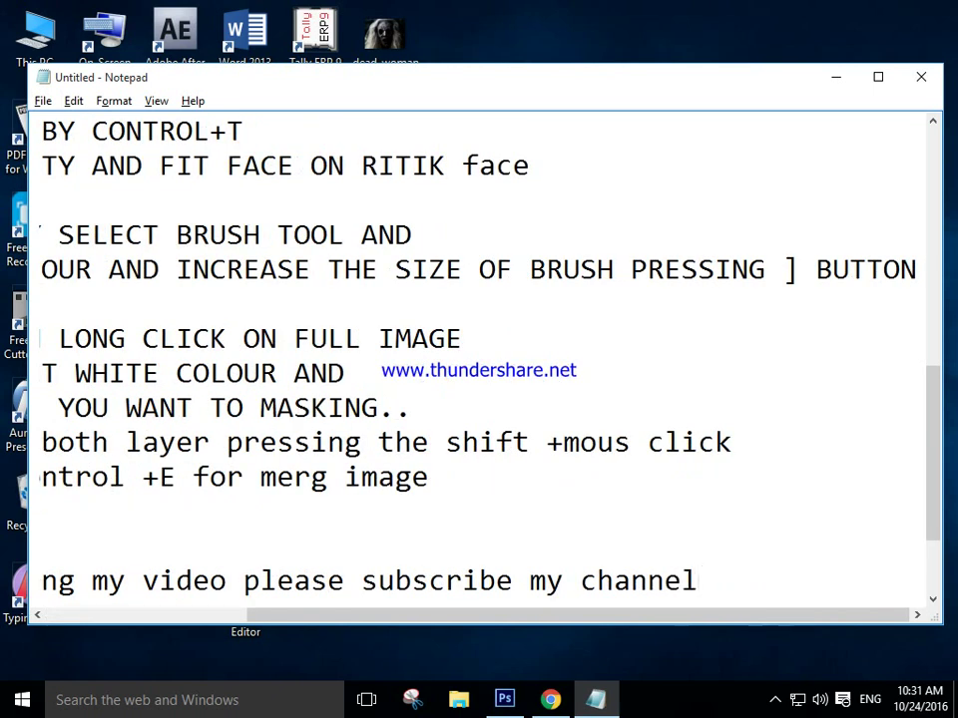
pyautogui.write('...')
pyautogui.click(836, 81)
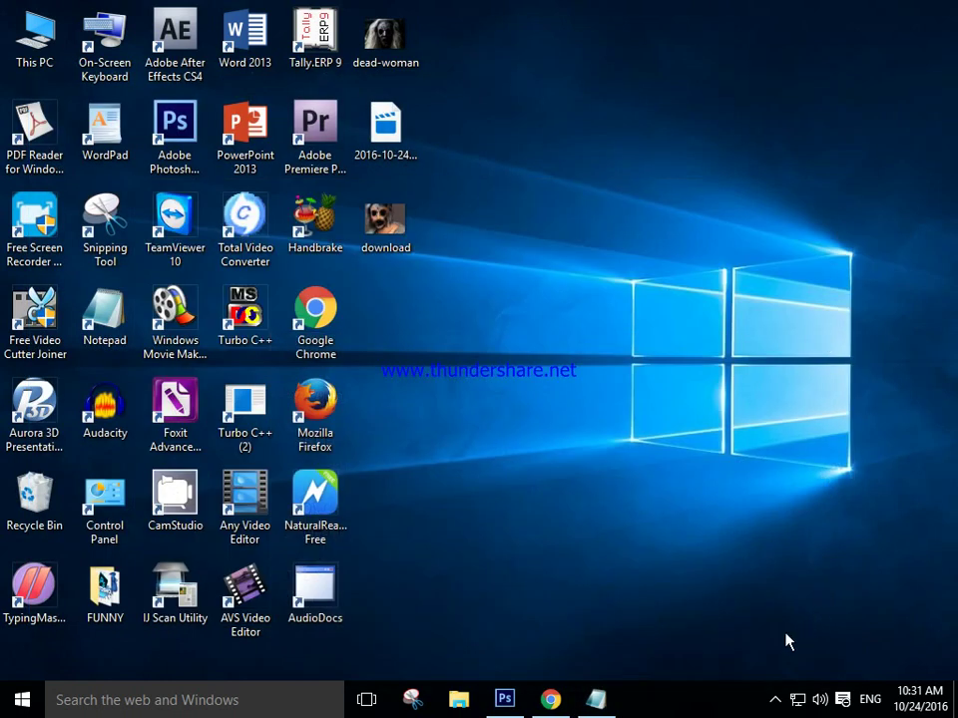
pyautogui.click(775, 699)
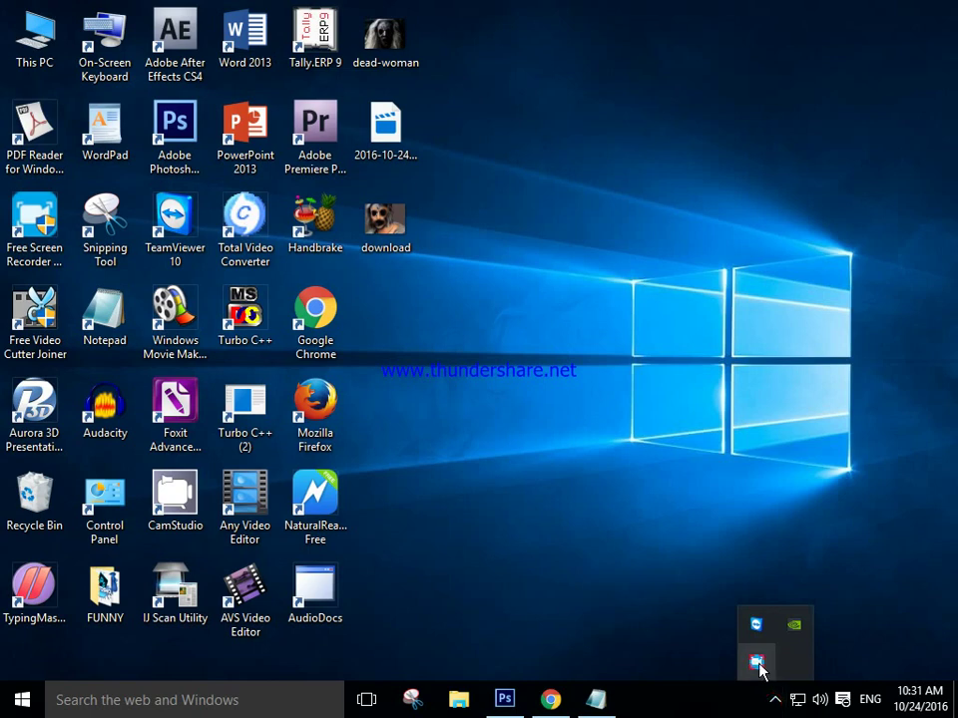